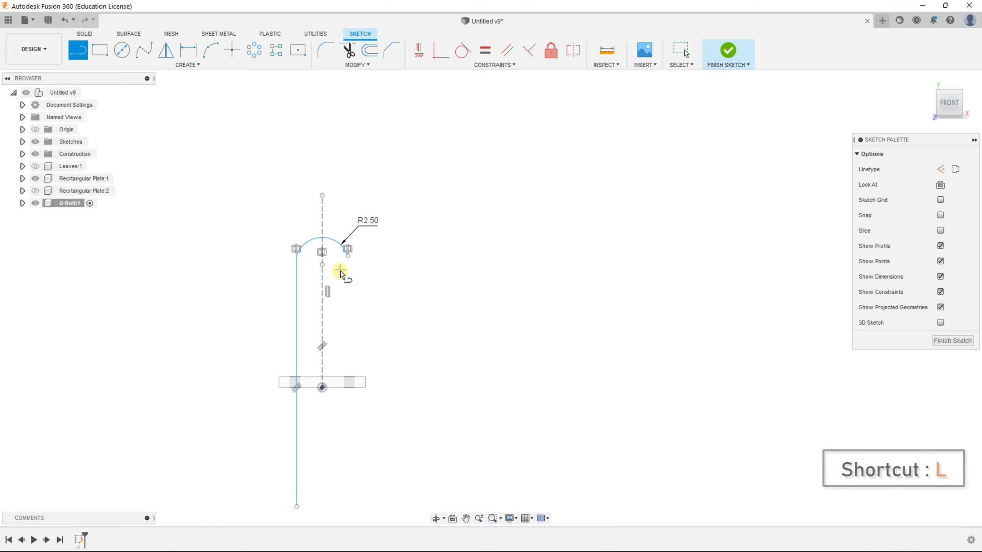
Sketch the U-bolt's right leg as a vertical line about 20 mm long down from the arc's right end.
{"action": "left_click", "coordinate": [348, 256]}
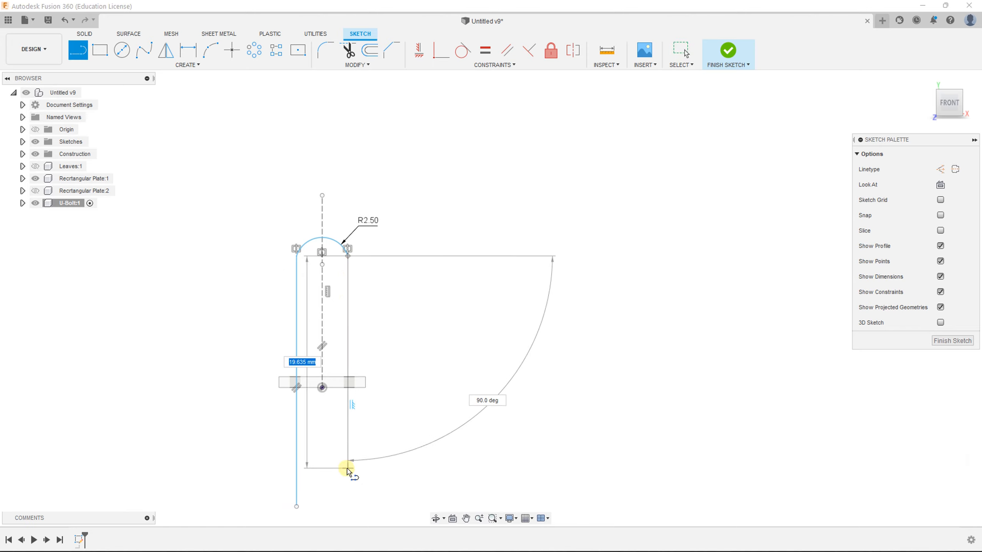
{"action": "left_click", "coordinate": [347, 468]}
{"action": "scroll", "coordinate": [392, 403], "scroll_direction": "down", "scroll_amount": 2}
{"action": "key", "text": "Escape"}
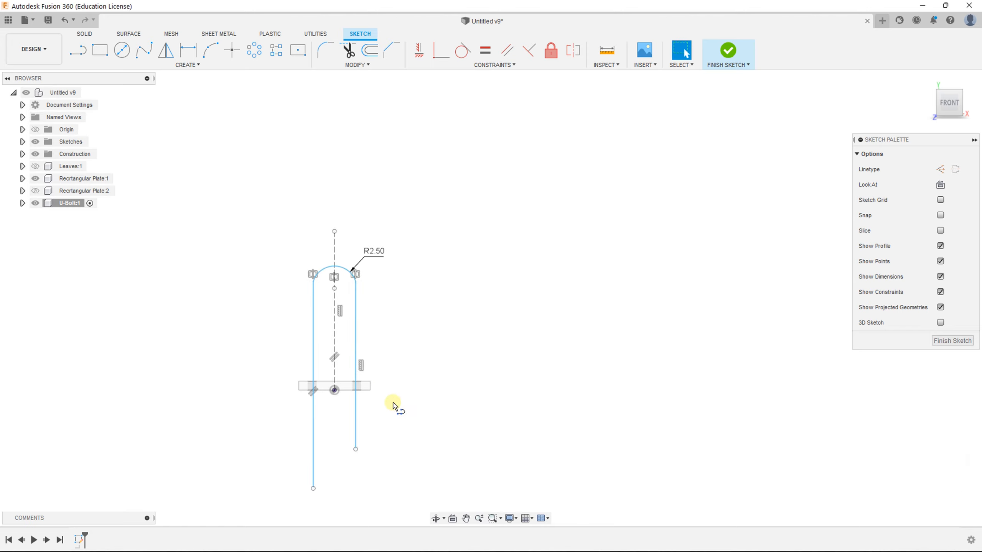
Try to apply a Parallel constraint between the two straight legs of the U-bolt sketch.
{"action": "left_click", "coordinate": [507, 49]}
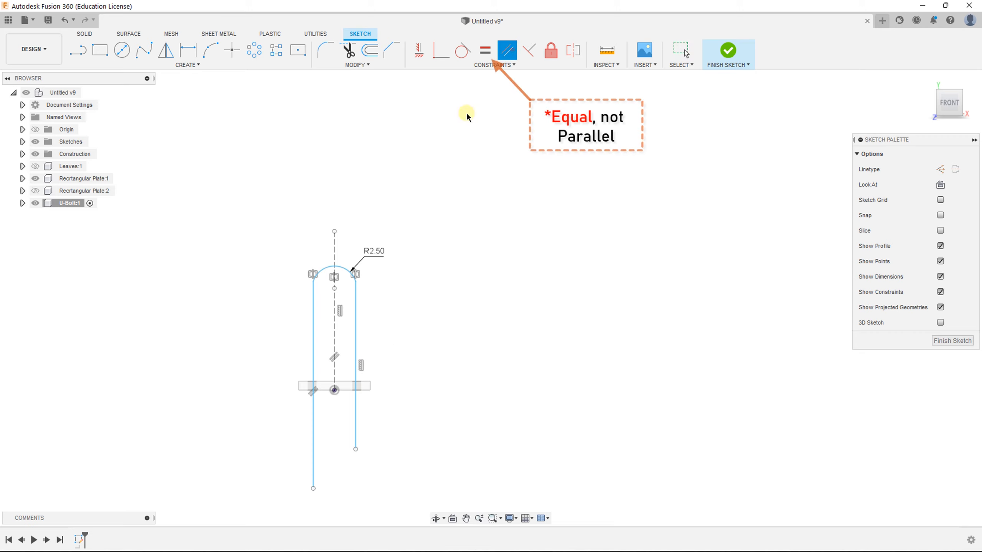
{"action": "left_click", "coordinate": [313, 329]}
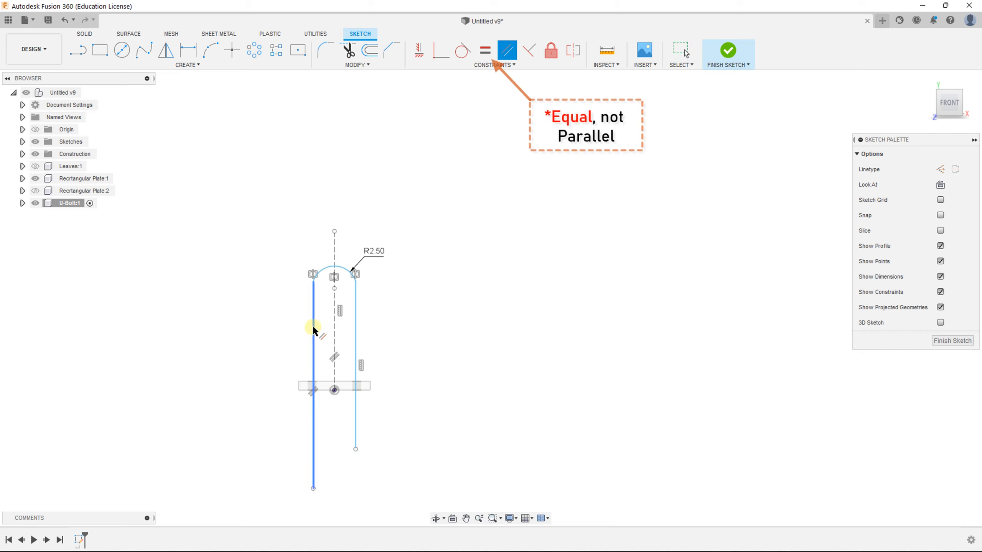
{"action": "left_click", "coordinate": [356, 328]}
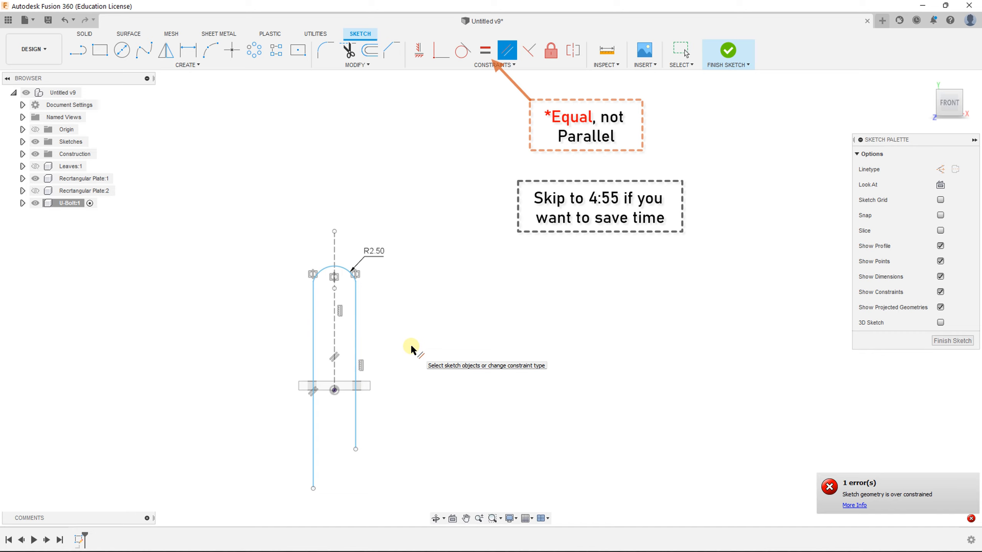
{"action": "left_click", "coordinate": [315, 348]}
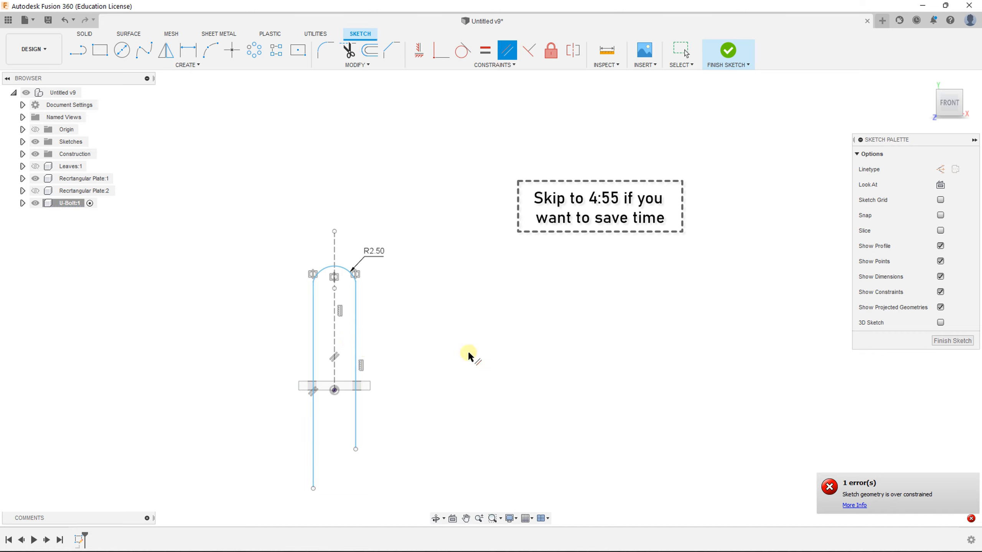
{"action": "key", "text": "Escape"}
Remove both straight leg lines from the U-bolt sketch, keeping the arc and the centre construction line.
{"action": "scroll", "coordinate": [377, 365], "scroll_direction": "down", "scroll_amount": 1}
{"action": "scroll", "coordinate": [340, 358], "scroll_direction": "up", "scroll_amount": 2}
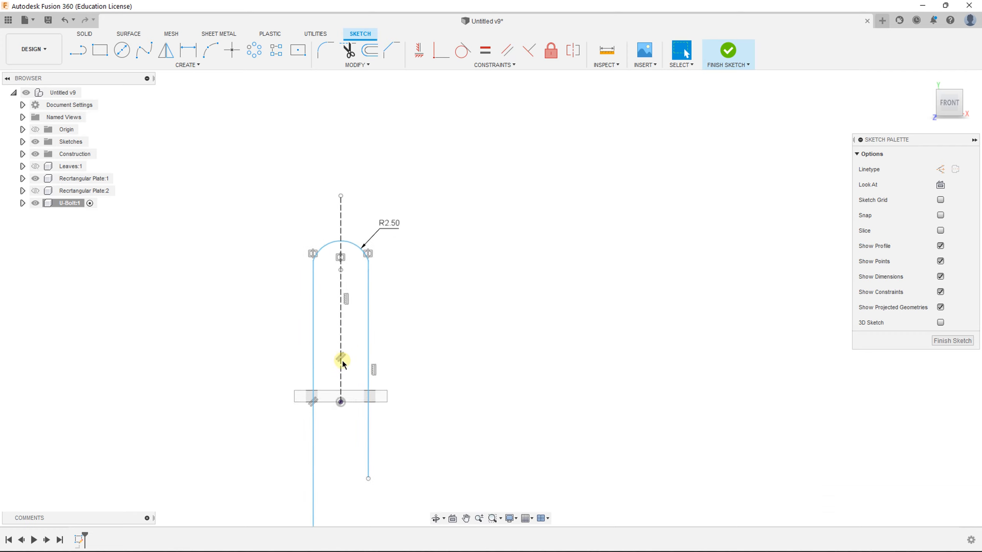
{"action": "scroll", "coordinate": [323, 430], "scroll_direction": "down", "scroll_amount": 2}
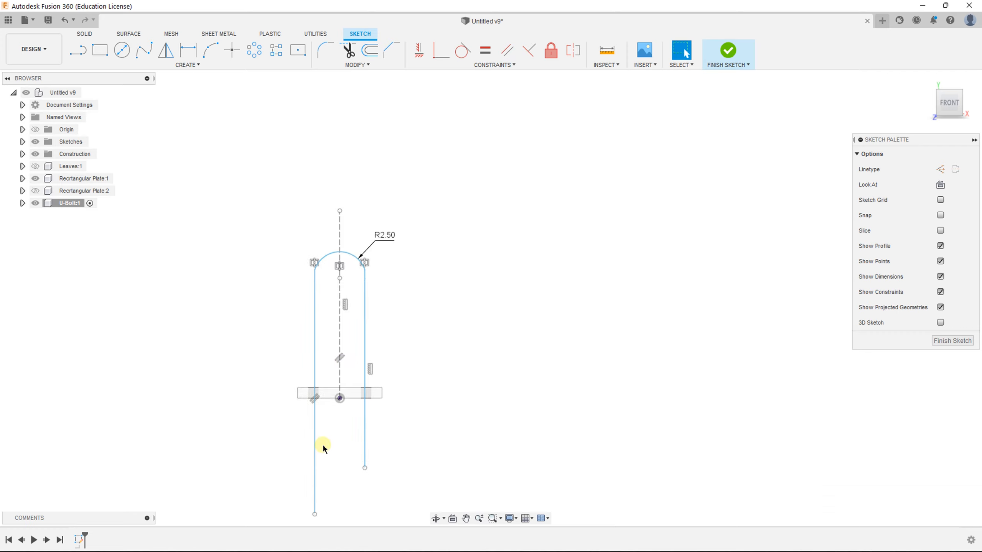
{"action": "left_click", "coordinate": [316, 380]}
{"action": "key", "text": "Delete"}
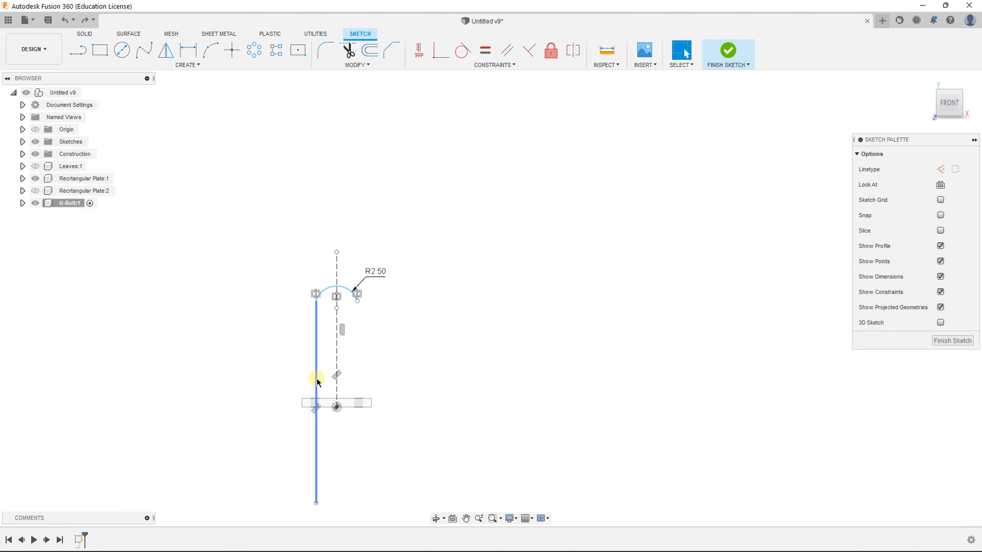
Sketch a vertical line about 30 mm long down from the arc's left end and delete its parallel constraint with the construction line.
{"action": "key", "text": "l"}
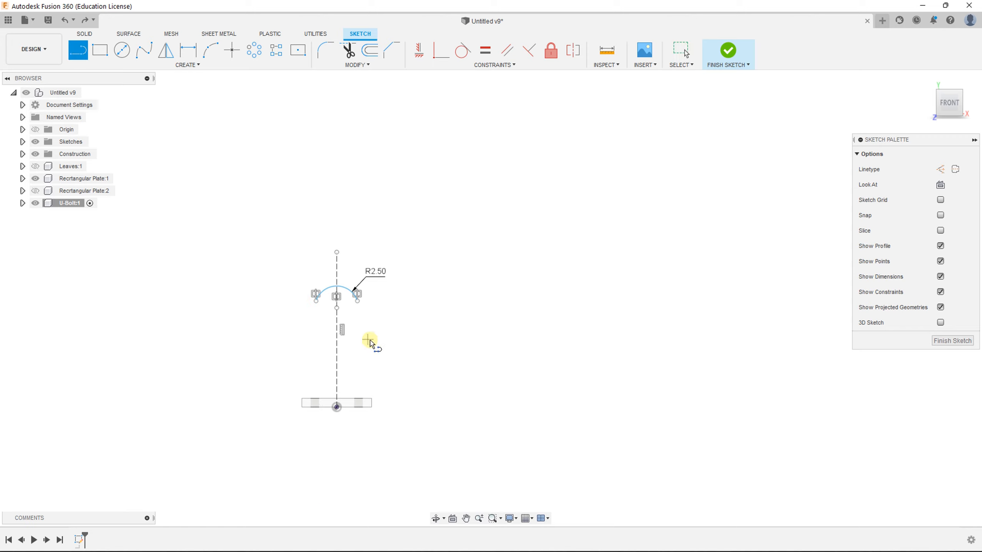
{"action": "left_click", "coordinate": [315, 301]}
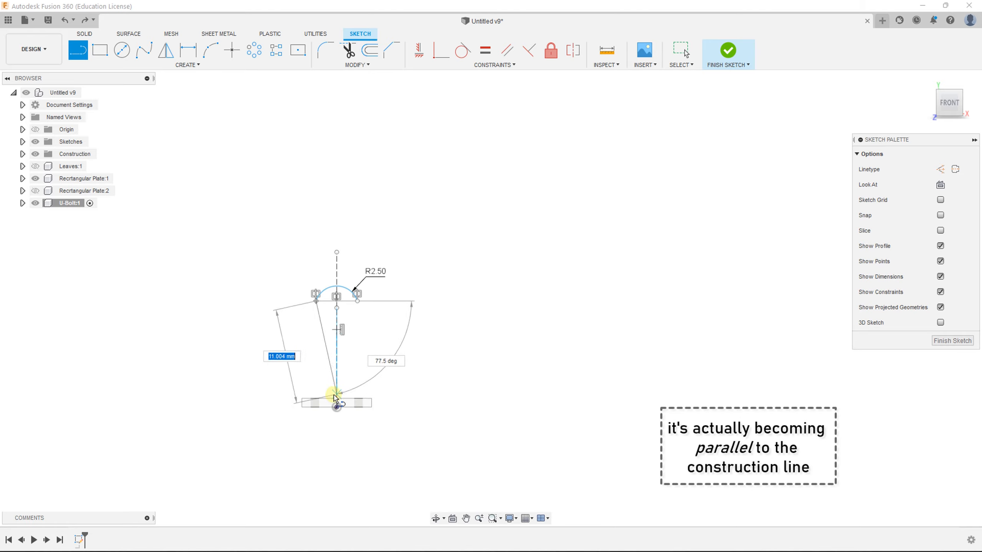
{"action": "scroll", "coordinate": [319, 482], "scroll_direction": "down", "scroll_amount": 3}
{"action": "middle_click_drag", "start_coordinate": [320, 482], "coordinate": [330, 356]}
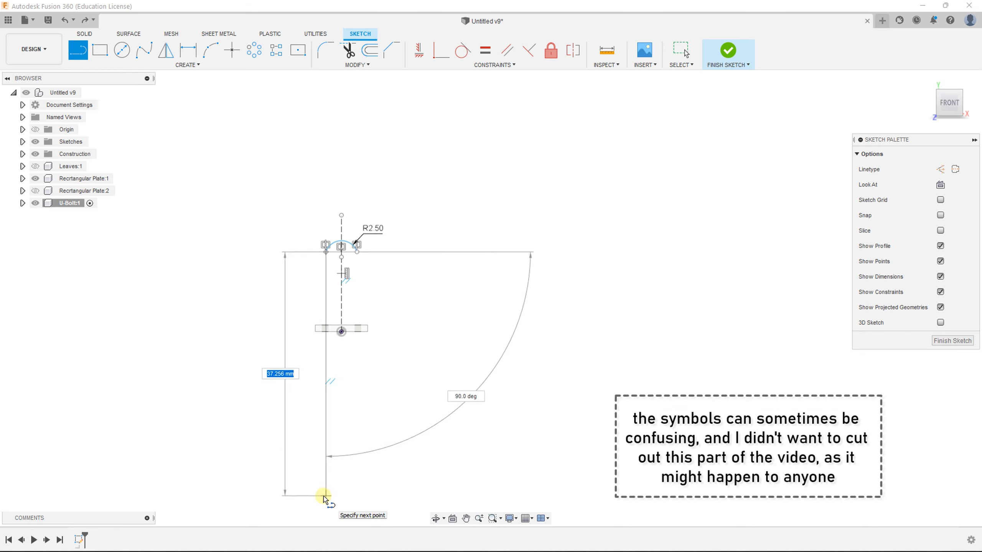
{"action": "left_click", "coordinate": [326, 449]}
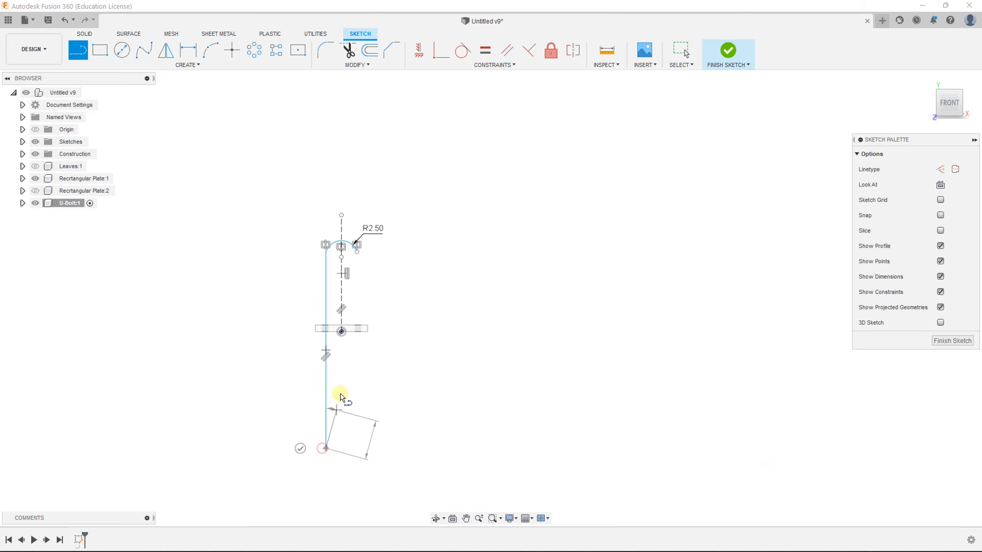
{"action": "key", "text": "Escape"}
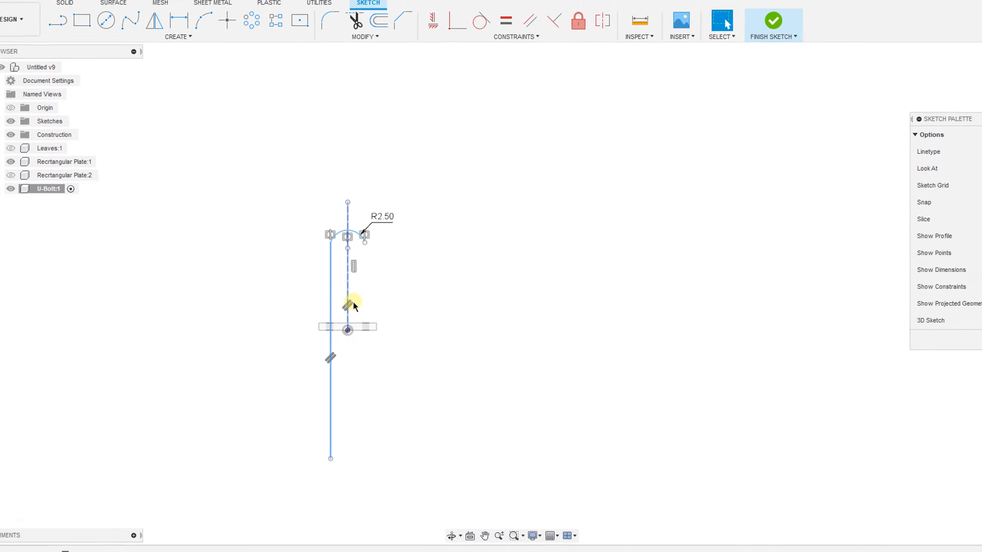
{"action": "left_click", "coordinate": [348, 306]}
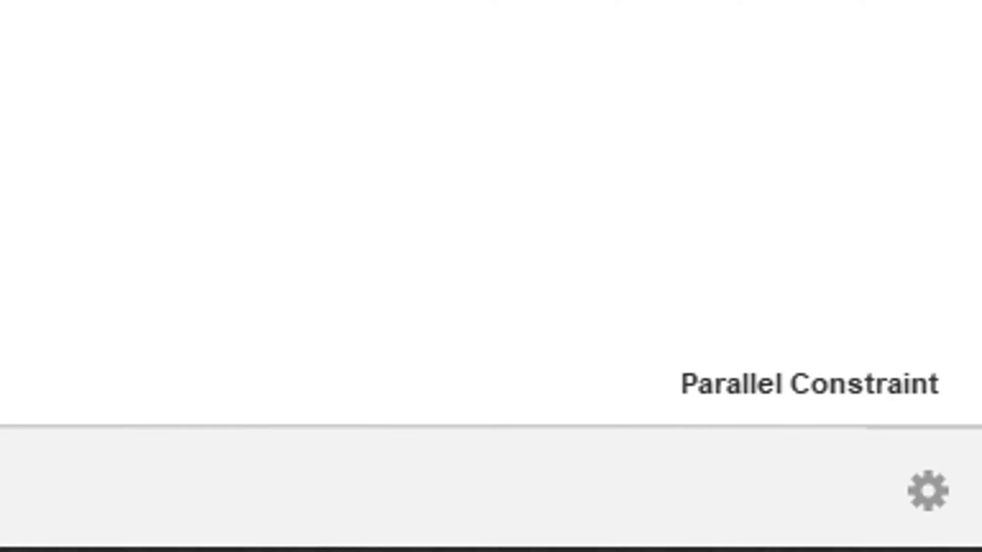
{"action": "key", "text": "Delete"}
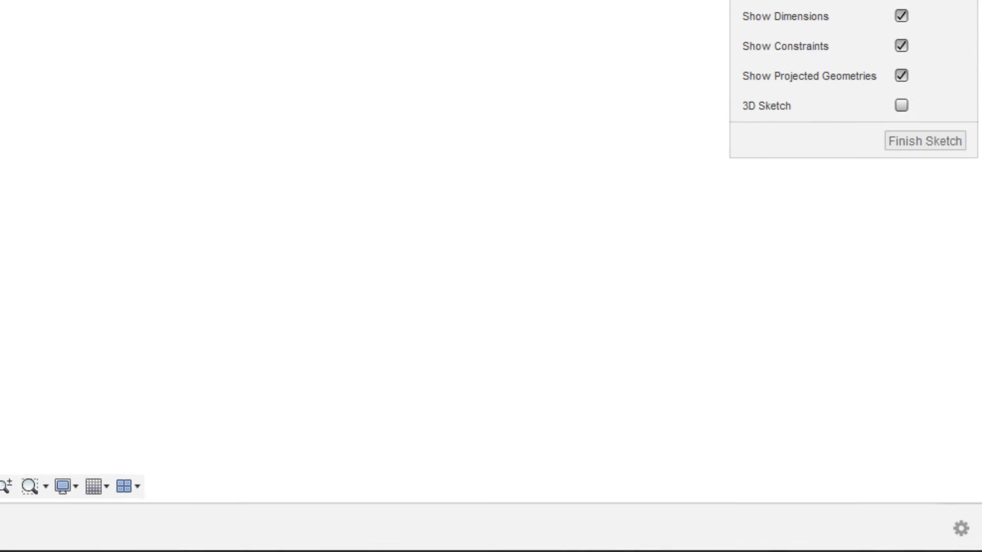
Sketch a vertical line about 24 mm long down from the arc's right end as the second leg.
{"action": "key", "text": "l"}
{"action": "left_click", "coordinate": [356, 253]}
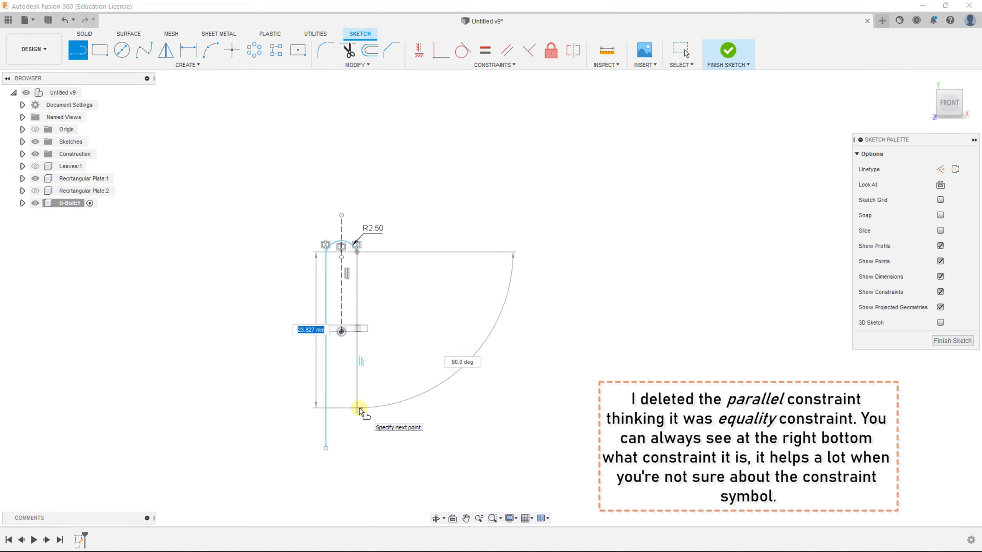
{"action": "left_click", "coordinate": [357, 408]}
{"action": "key", "text": "Escape"}
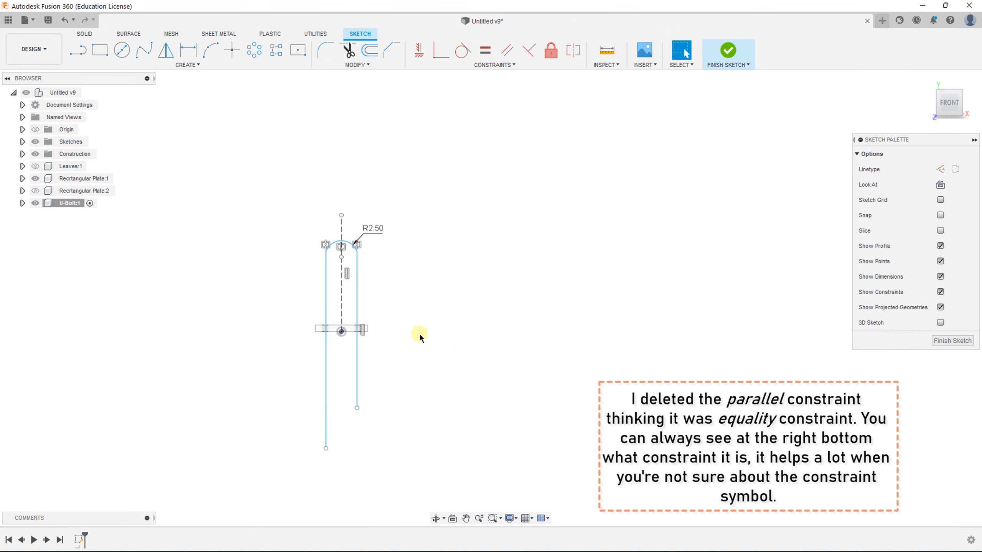
Try a Parallel constraint between the two legs, pull the right leg's lower endpoint to test it, and undo these changes.
{"action": "left_click", "coordinate": [326, 295]}
{"action": "left_click", "coordinate": [356, 292]}
{"action": "key", "text": "Escape"}
{"action": "mouse_move", "coordinate": [357, 409]}
{"action": "left_mouse_down"}
{"action": "mouse_move", "coordinate": [366, 445]}
{"action": "mouse_move", "coordinate": [373, 383]}
{"action": "mouse_move", "coordinate": [376, 399]}
{"action": "left_mouse_up"}
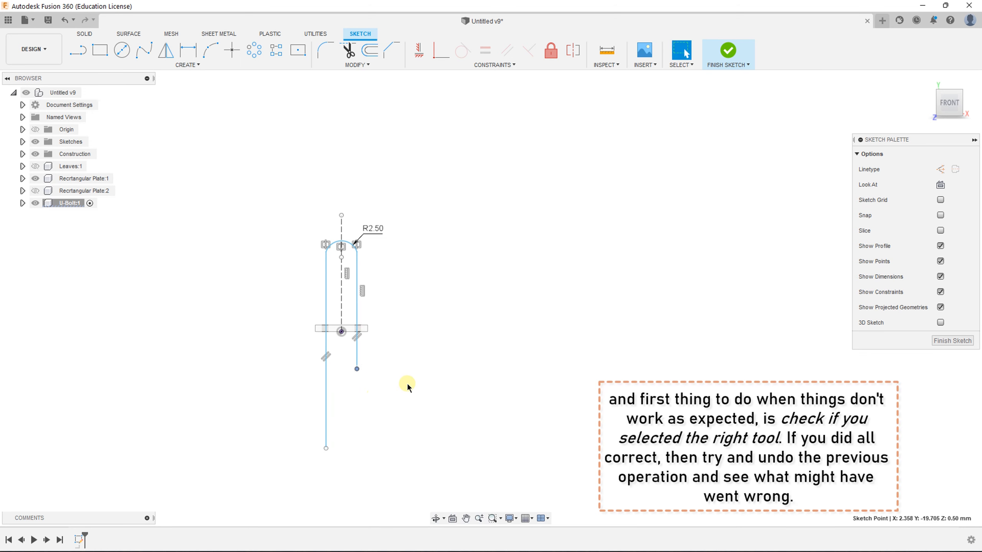
{"action": "key", "text": "ctrl+z"}
{"action": "key", "text": "ctrl+z"}
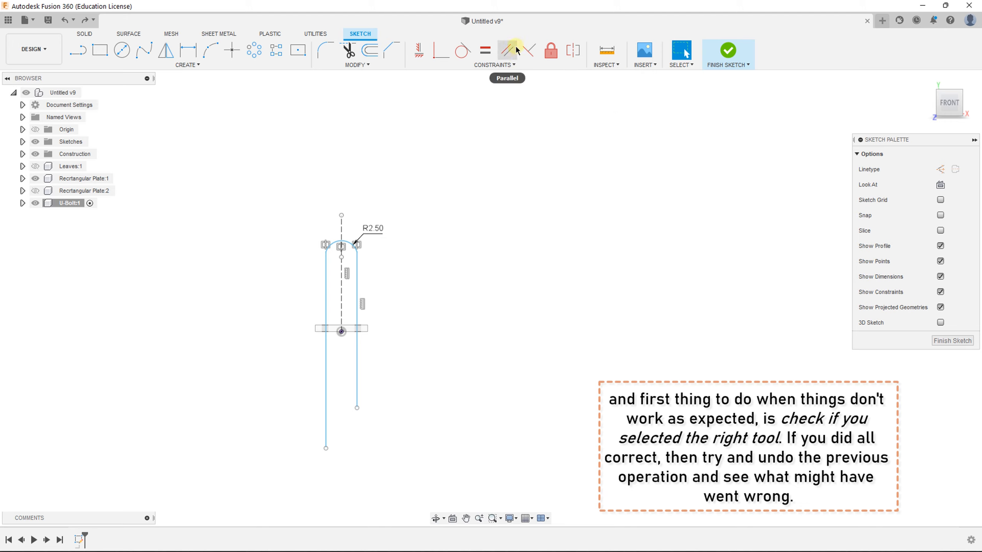
Apply an Equal constraint between the left and right legs of the U-bolt sketch.
{"action": "left_click", "coordinate": [485, 50]}
{"action": "left_click", "coordinate": [326, 295]}
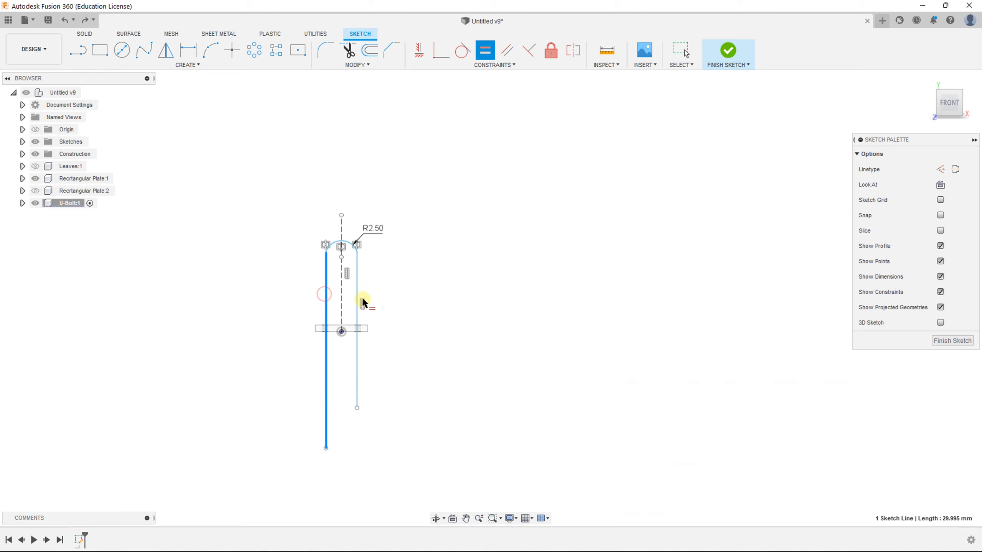
{"action": "left_click", "coordinate": [363, 303]}
{"action": "key", "text": "Escape"}
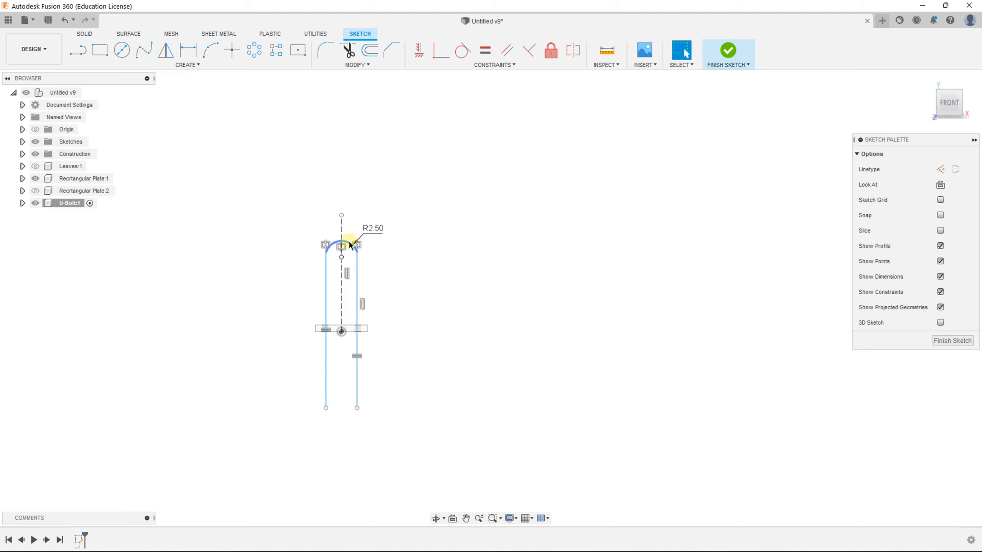
Apply Tangent constraints between the R2.50 arc and both straight legs.
{"action": "scroll", "coordinate": [325, 247], "scroll_direction": "up", "scroll_amount": 3}
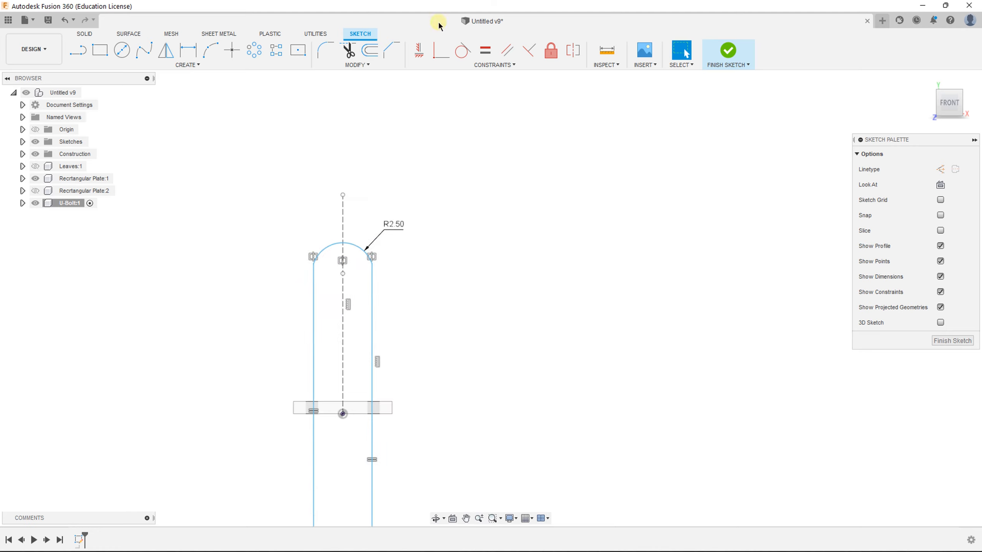
{"action": "left_click", "coordinate": [463, 50]}
{"action": "scroll", "coordinate": [313, 263], "scroll_direction": "up", "scroll_amount": 3}
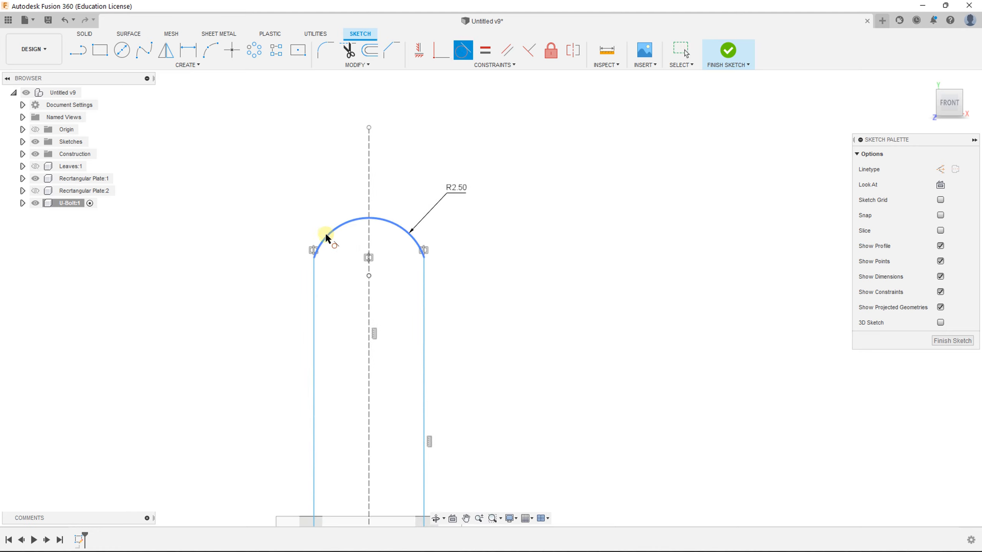
{"action": "left_click", "coordinate": [326, 235]}
{"action": "left_click", "coordinate": [315, 270]}
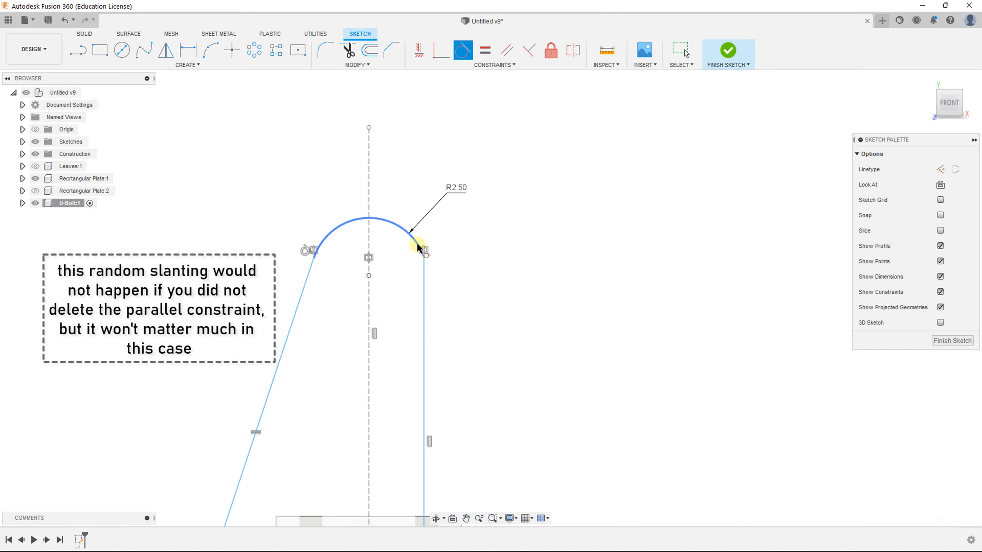
{"action": "left_click", "coordinate": [420, 245]}
{"action": "left_click", "coordinate": [432, 283]}
{"action": "scroll", "coordinate": [436, 327], "scroll_direction": "down", "scroll_amount": 3}
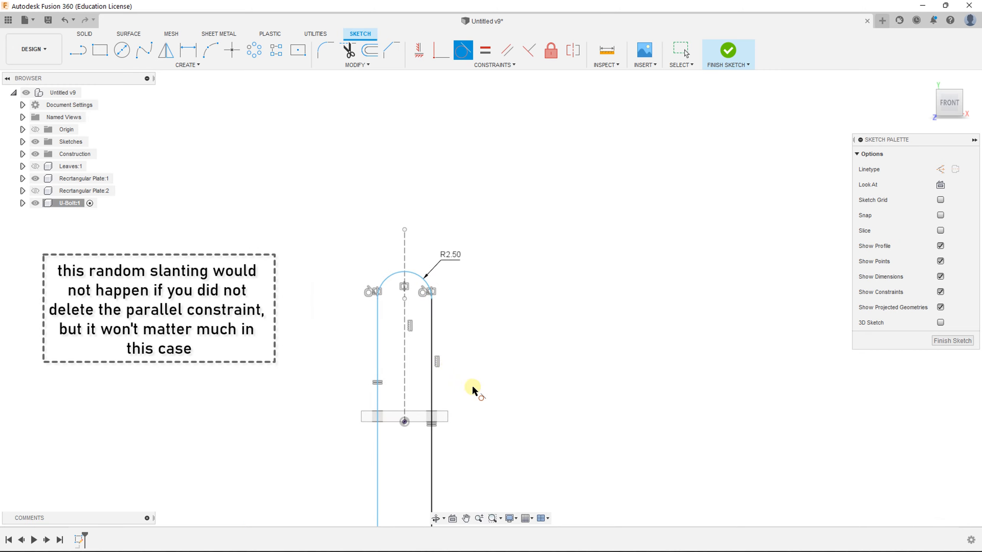
{"action": "key", "text": "Escape"}
Examine from several angles how the U-bolt sketch passes through the plate's holes and where its legs end.
{"action": "scroll", "coordinate": [402, 423], "scroll_direction": "up", "scroll_amount": 5}
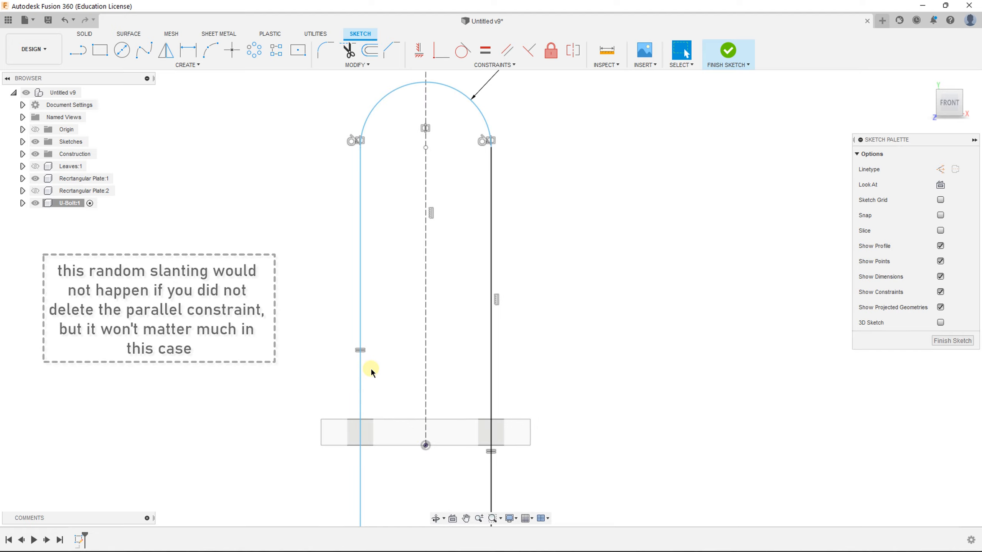
{"action": "mouse_move", "coordinate": [366, 397]}
{"action": "middle_mouse_down", "text": "shift"}
{"action": "mouse_move", "coordinate": [357, 432]}
{"action": "mouse_move", "coordinate": [349, 418]}
{"action": "mouse_move", "coordinate": [325, 452]}
{"action": "mouse_move", "coordinate": [320, 435]}
{"action": "mouse_move", "coordinate": [327, 450]}
{"action": "mouse_move", "coordinate": [339, 416]}
{"action": "middle_mouse_up", "text": "shift"}
{"action": "scroll", "coordinate": [340, 416], "scroll_direction": "down", "scroll_amount": 1}
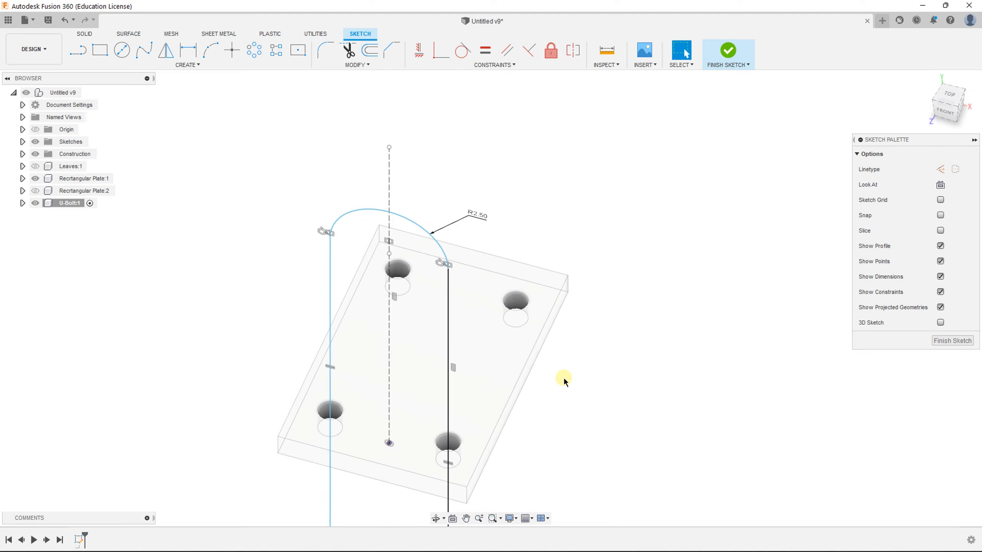
{"action": "middle_click_drag", "start_coordinate": [563, 379], "coordinate": [516, 246]}
{"action": "mouse_move", "coordinate": [470, 308]}
{"action": "middle_mouse_down", "text": "shift"}
{"action": "mouse_move", "coordinate": [481, 309]}
{"action": "mouse_move", "coordinate": [501, 239]}
{"action": "mouse_move", "coordinate": [474, 309]}
{"action": "mouse_move", "coordinate": [496, 314]}
{"action": "mouse_move", "coordinate": [492, 351]}
{"action": "mouse_move", "coordinate": [504, 355]}
{"action": "mouse_move", "coordinate": [497, 322]}
{"action": "mouse_move", "coordinate": [504, 345]}
{"action": "mouse_move", "coordinate": [455, 347]}
{"action": "middle_mouse_up", "text": "shift"}
{"action": "scroll", "coordinate": [390, 417], "scroll_direction": "up", "scroll_amount": 4}
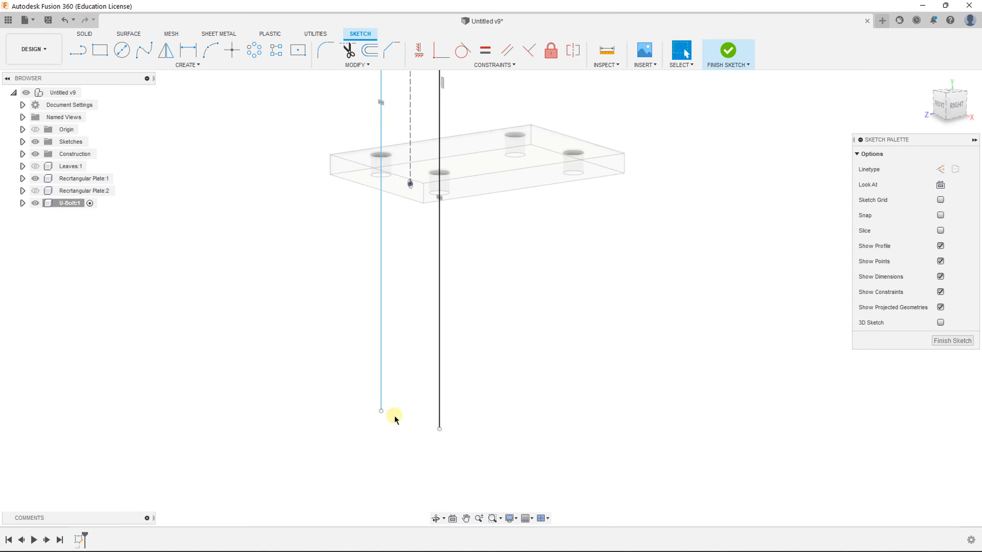
{"action": "scroll", "coordinate": [386, 412], "scroll_direction": "down", "scroll_amount": 3}
{"action": "middle_click_drag", "start_coordinate": [541, 314], "coordinate": [594, 310], "text": "shift"}
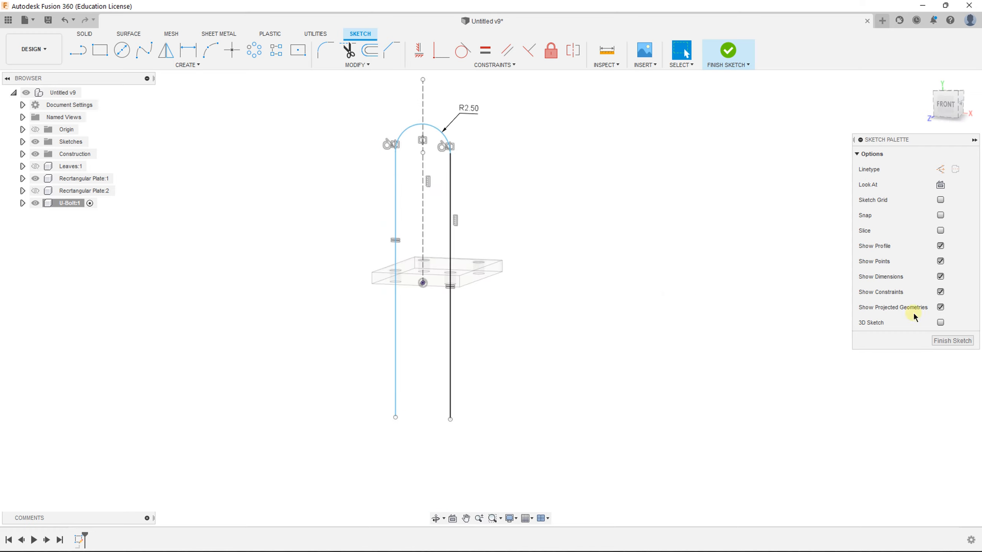
{"action": "scroll", "coordinate": [466, 313], "scroll_direction": "down", "scroll_amount": 1}
{"action": "scroll", "coordinate": [786, 313], "scroll_direction": "up", "scroll_amount": 1}
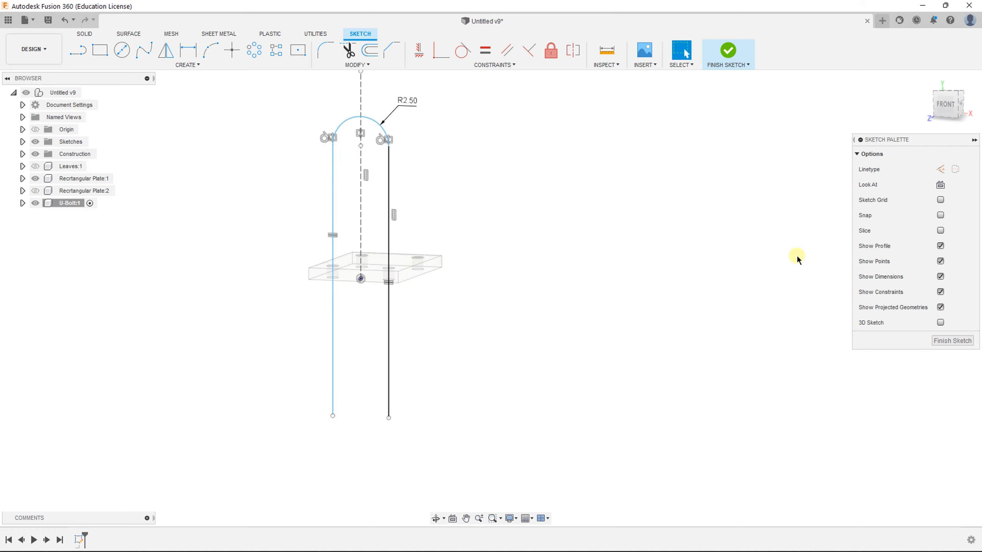
Look straight at the sketch, join the lower ends of the two legs with a construction line, and finish the sketch.
{"action": "left_click", "coordinate": [937, 185]}
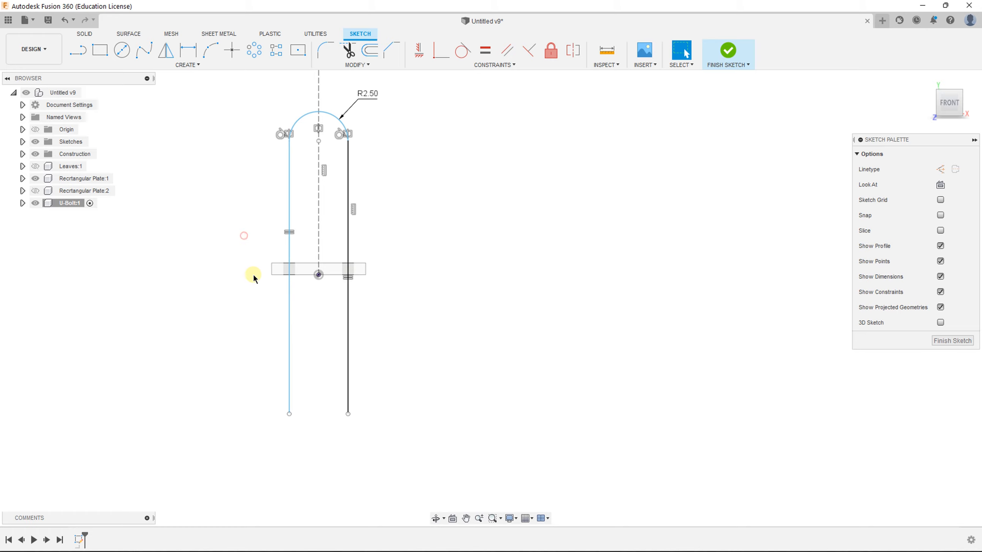
{"action": "key", "text": "x"}
{"action": "key", "text": "l"}
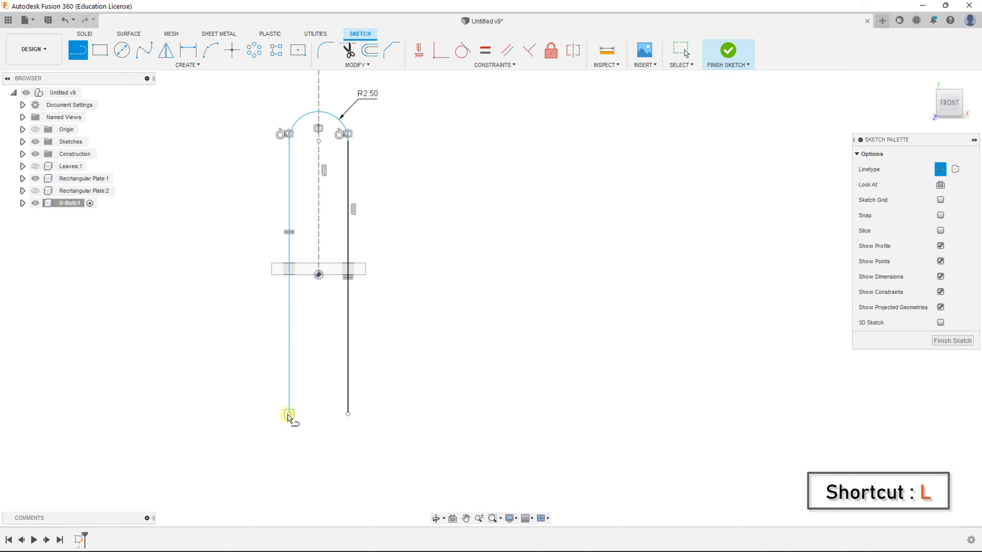
{"action": "left_click", "coordinate": [290, 414]}
{"action": "left_click", "coordinate": [348, 413]}
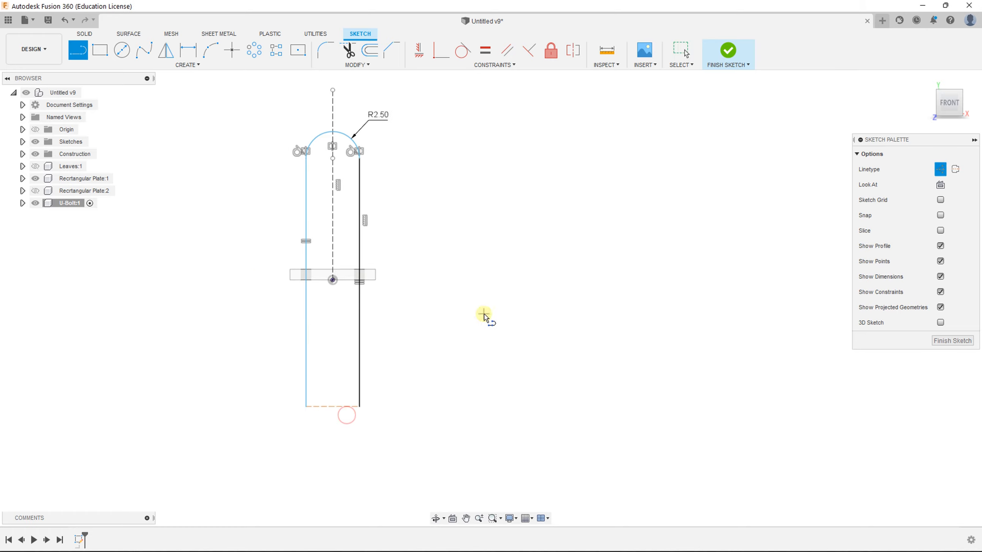
{"action": "left_click", "coordinate": [736, 53]}
{"action": "mouse_move", "coordinate": [510, 316]}
{"action": "middle_mouse_down", "text": "shift"}
{"action": "mouse_move", "coordinate": [436, 324]}
{"action": "mouse_move", "coordinate": [462, 262]}
{"action": "mouse_move", "coordinate": [462, 303]}
{"action": "mouse_move", "coordinate": [438, 333]}
{"action": "middle_mouse_up", "text": "shift"}
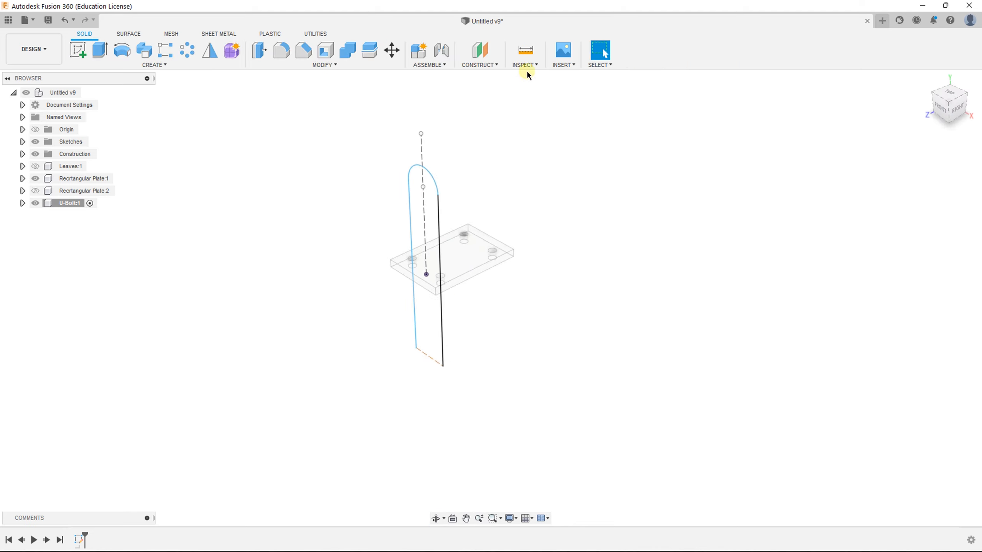
Create a construction plane at 90 degrees through the construction line joining the lower ends of the U-bolt's legs.
{"action": "left_click", "coordinate": [487, 64]}
{"action": "left_click", "coordinate": [487, 92]}
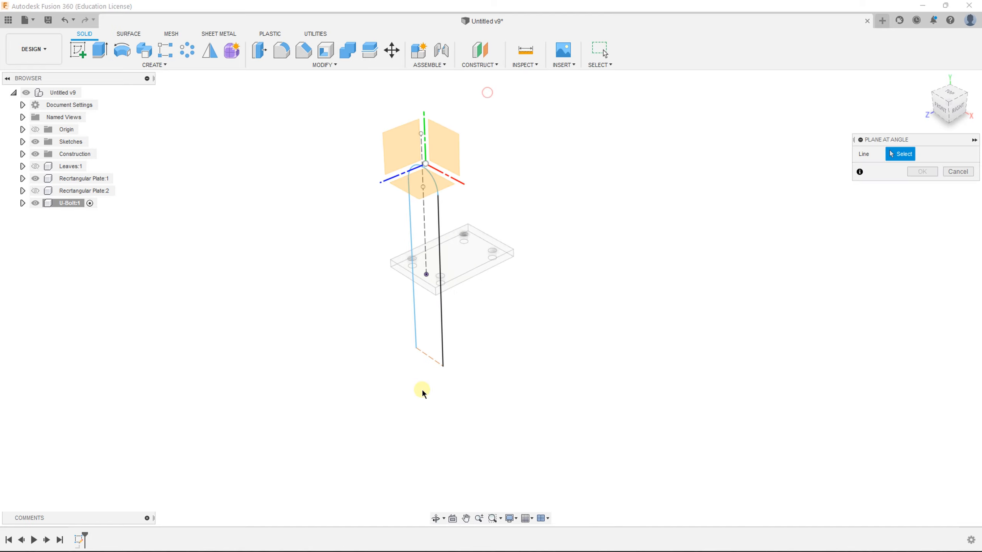
{"action": "left_click", "coordinate": [432, 360]}
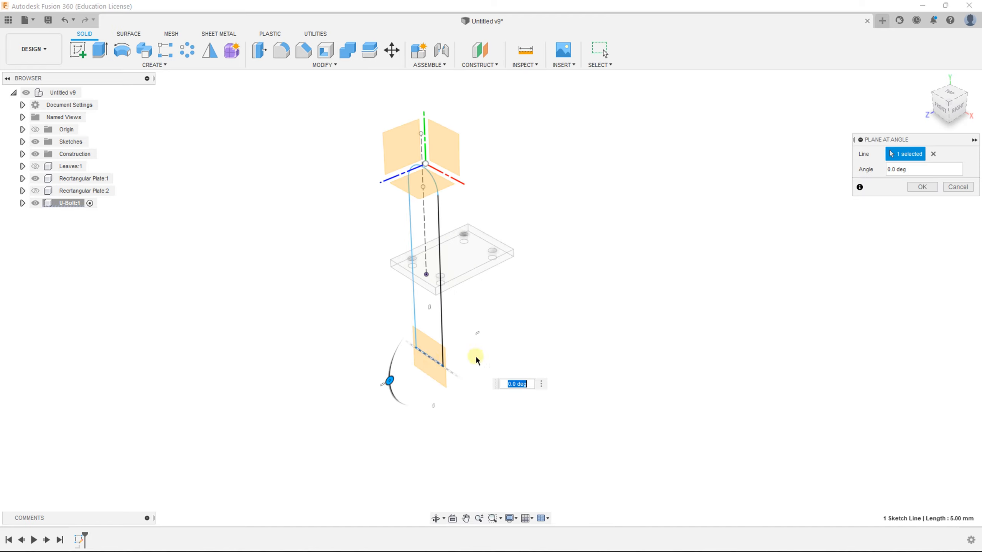
{"action": "type", "text": "90"}
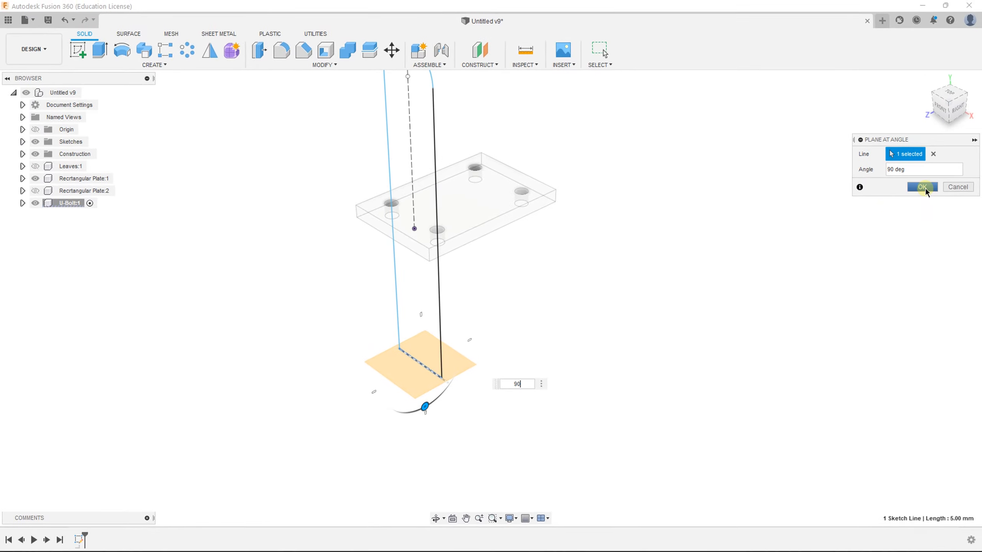
{"action": "left_click", "coordinate": [925, 189]}
{"action": "scroll", "coordinate": [584, 315], "scroll_direction": "down", "scroll_amount": 2}
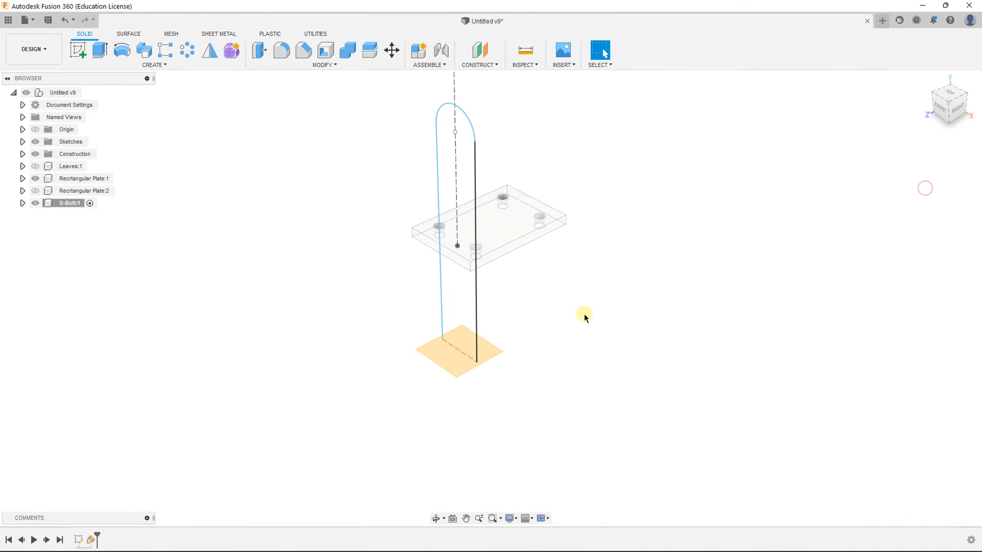
{"action": "middle_click_drag", "start_coordinate": [508, 334], "coordinate": [542, 336], "text": "shift"}
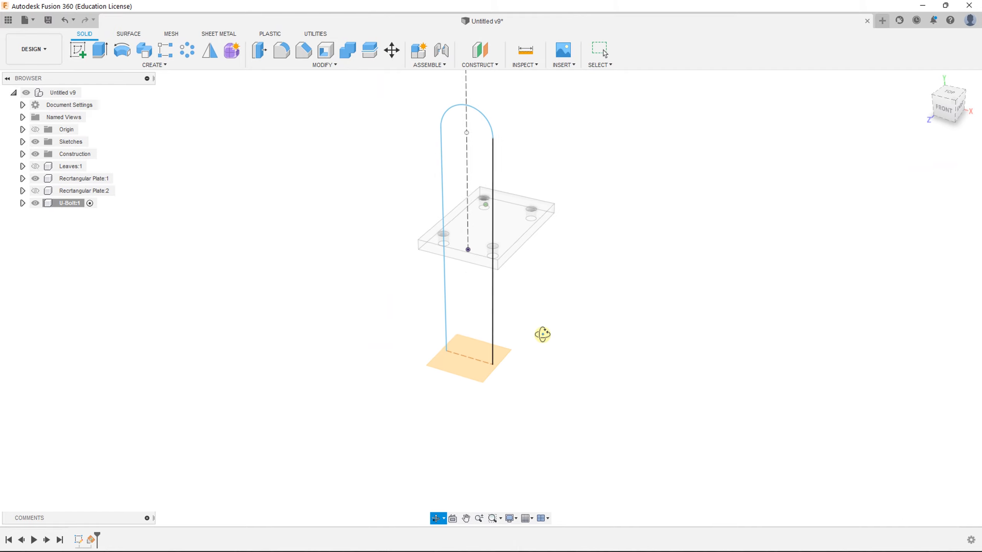
{"action": "left_click", "coordinate": [79, 59]}
{"action": "left_click", "coordinate": [460, 357]}
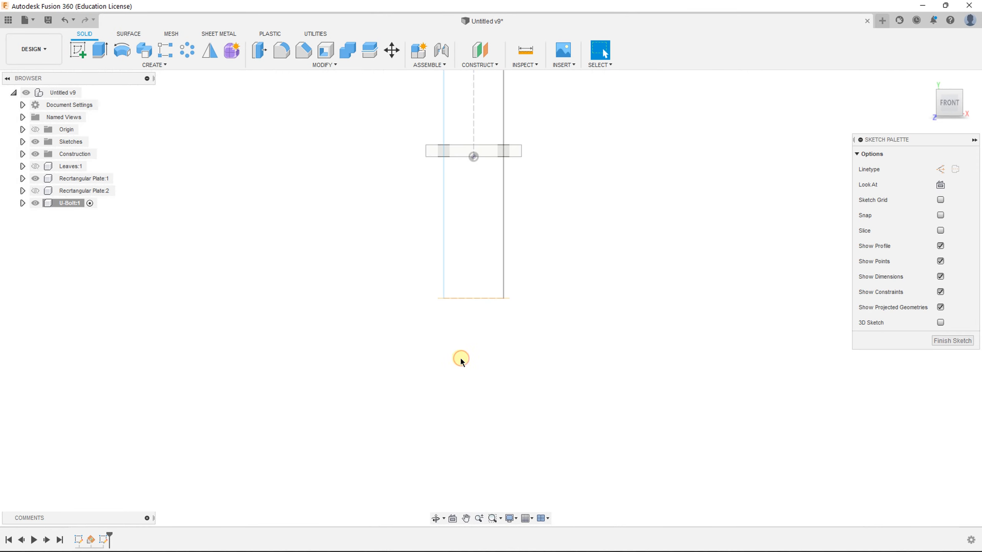
{"action": "mouse_move", "coordinate": [462, 298]}
{"action": "middle_mouse_down", "text": "shift"}
{"action": "mouse_move", "coordinate": [434, 301]}
{"action": "mouse_move", "coordinate": [443, 287]}
{"action": "mouse_move", "coordinate": [445, 326]}
{"action": "middle_mouse_up", "text": "shift"}
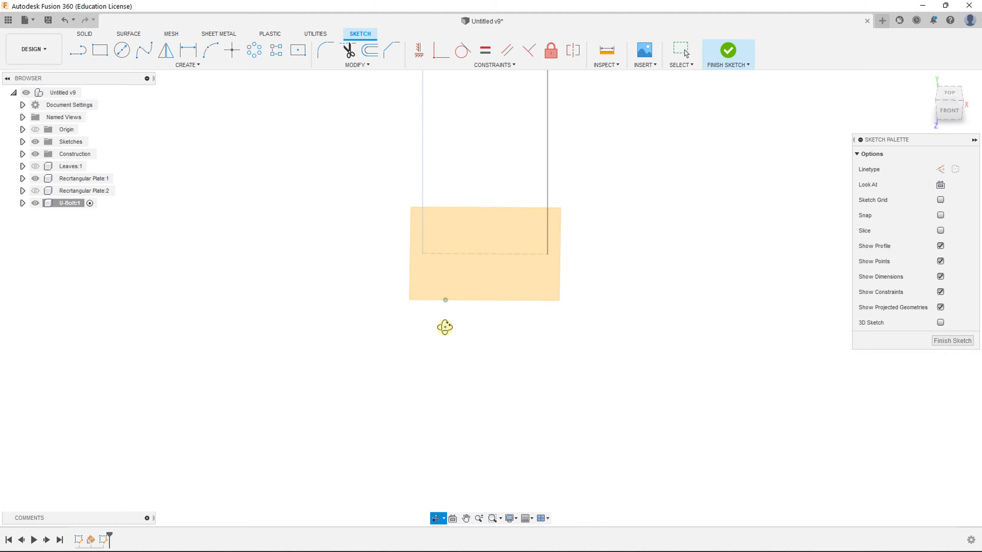
{"action": "left_click", "coordinate": [940, 186]}
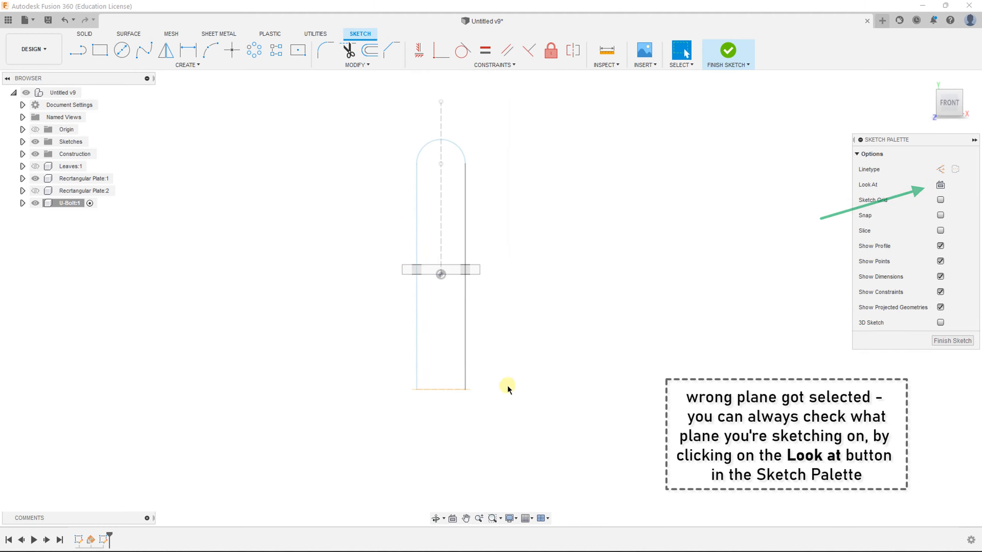
{"action": "middle_click_drag", "start_coordinate": [507, 387], "coordinate": [463, 361], "text": "shift"}
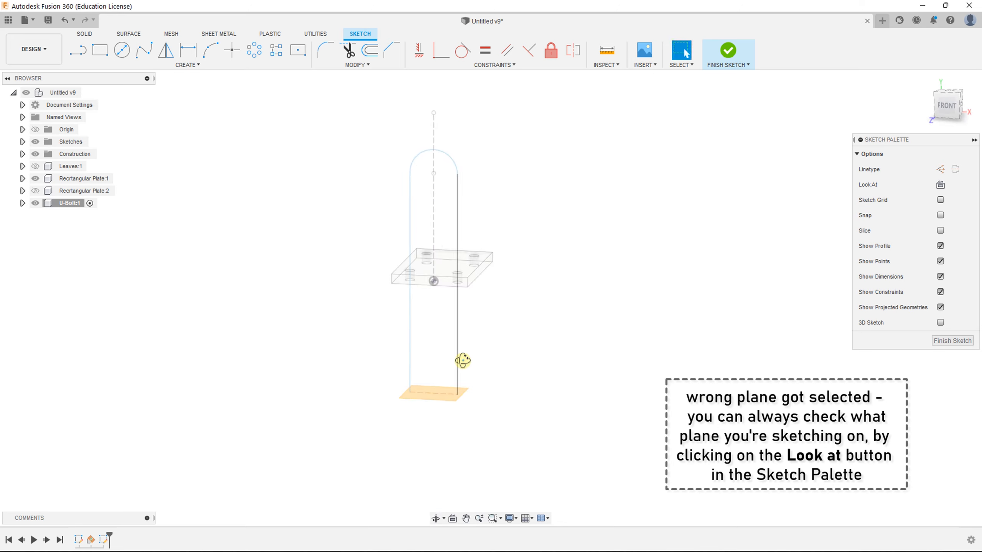
{"action": "key", "text": "ctrl+z"}
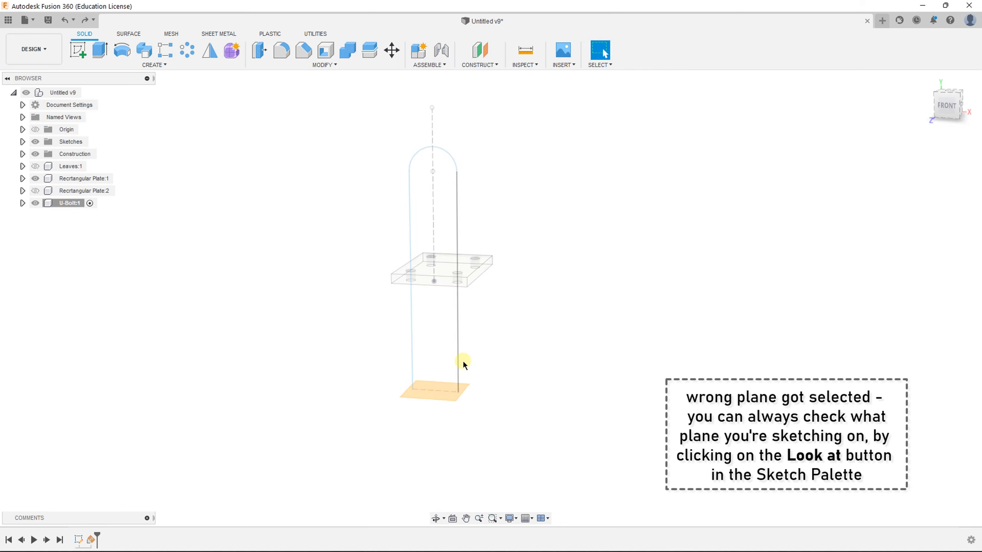
In a new sketch on the angled plane, project the edge of the plate hole around the left leg and finish the sketch.
{"action": "scroll", "coordinate": [440, 418], "scroll_direction": "down", "scroll_amount": 4}
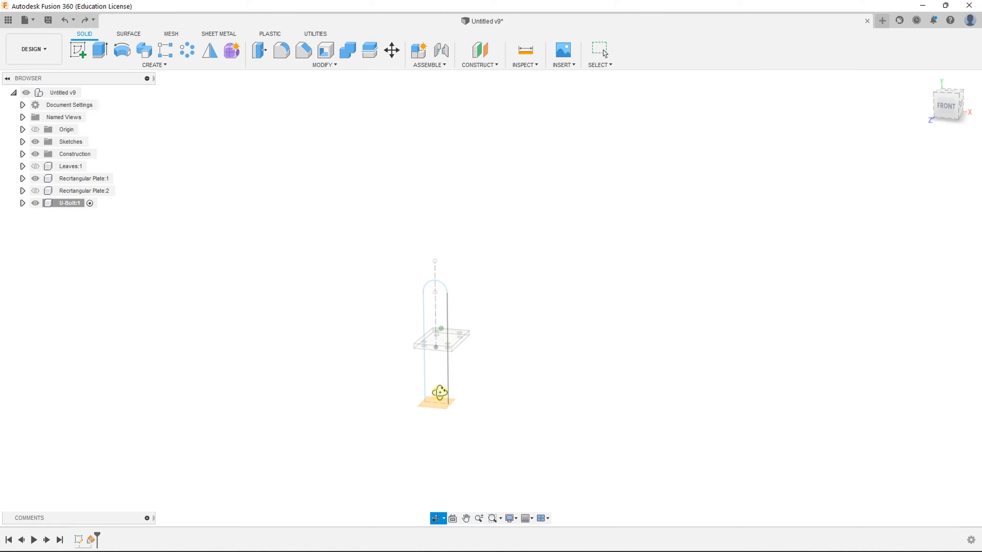
{"action": "left_click", "coordinate": [80, 54]}
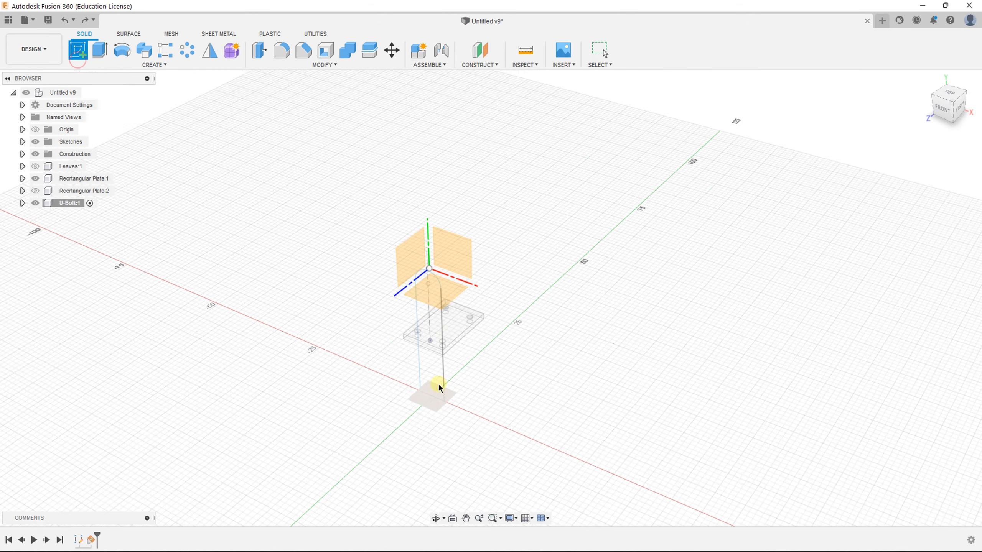
{"action": "scroll", "coordinate": [433, 391], "scroll_direction": "up", "scroll_amount": 6}
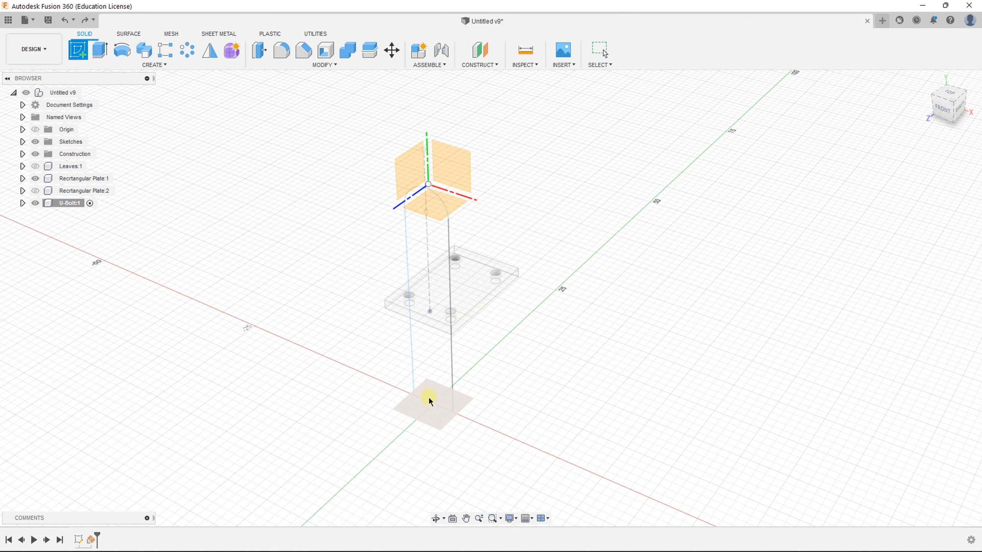
{"action": "left_click", "coordinate": [433, 421]}
{"action": "scroll", "coordinate": [424, 291], "scroll_direction": "up", "scroll_amount": 5}
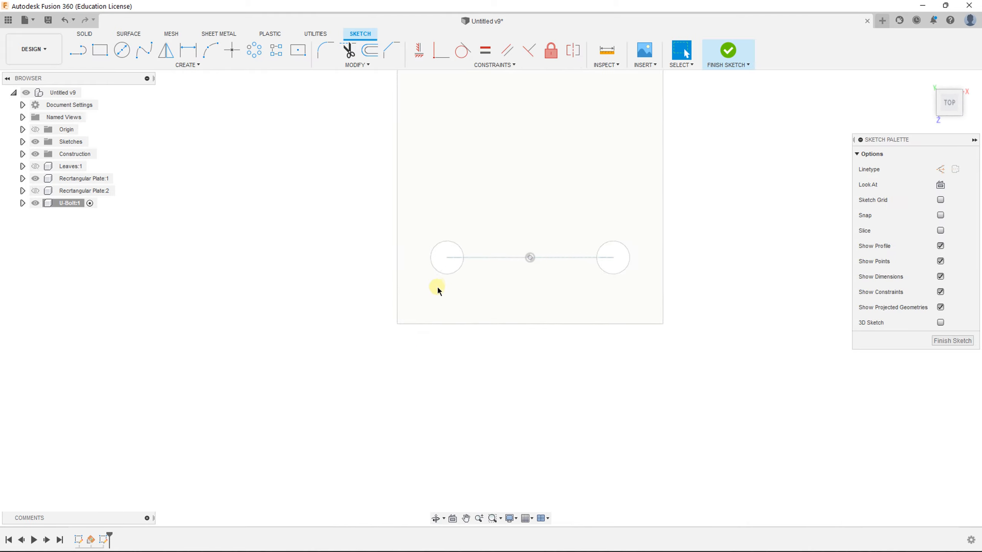
{"action": "left_click", "coordinate": [463, 264]}
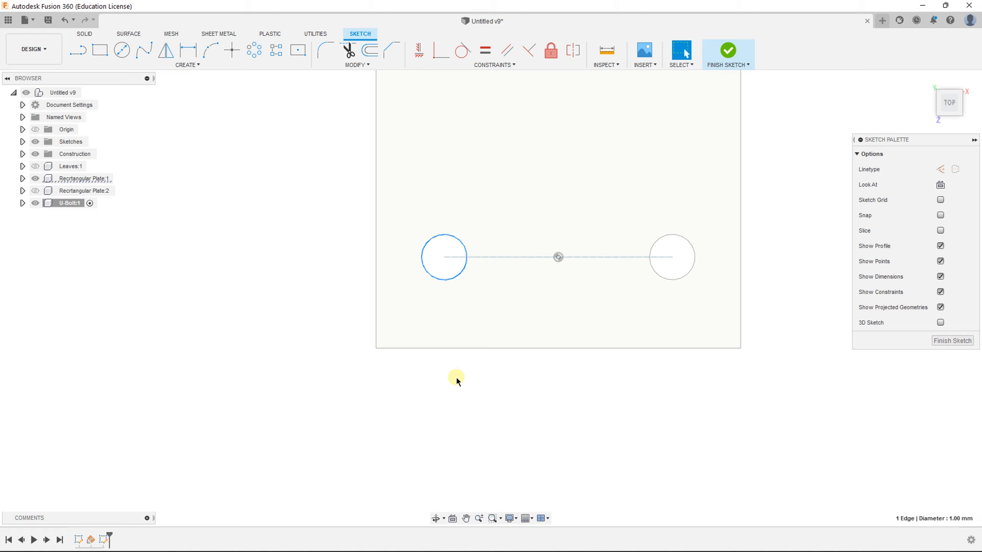
{"action": "key", "text": "p"}
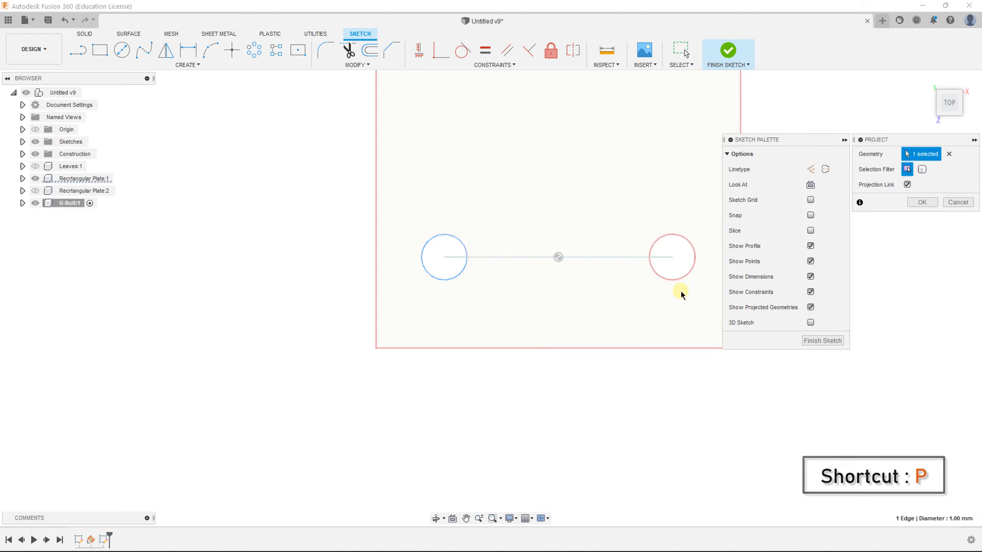
{"action": "left_click", "coordinate": [920, 203]}
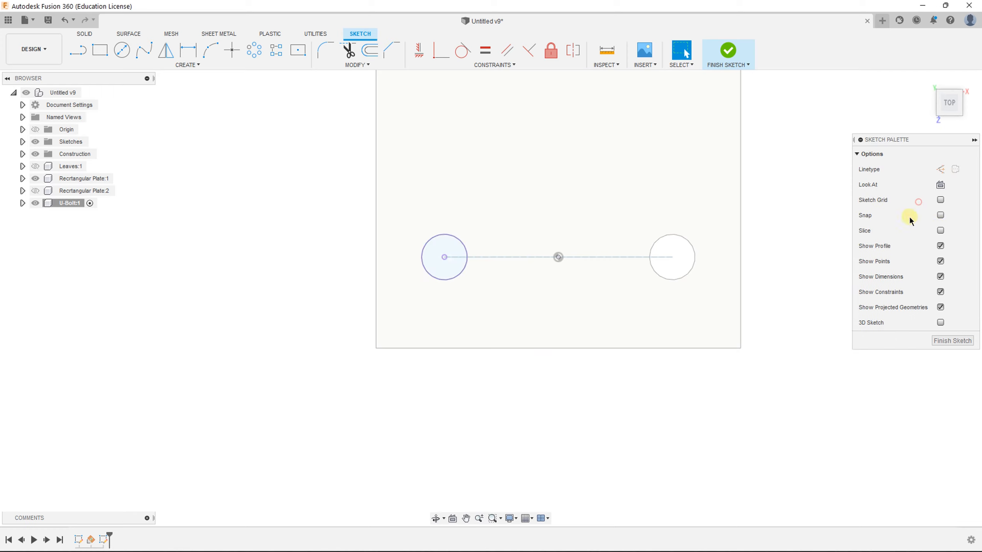
{"action": "middle_click_drag", "start_coordinate": [489, 357], "coordinate": [448, 341], "text": "shift"}
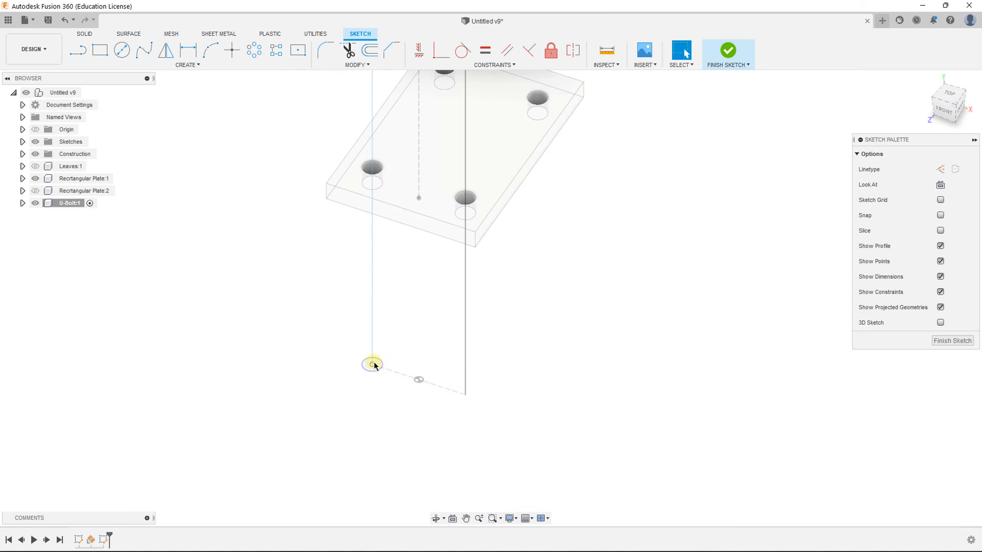
{"action": "left_click", "coordinate": [736, 52]}
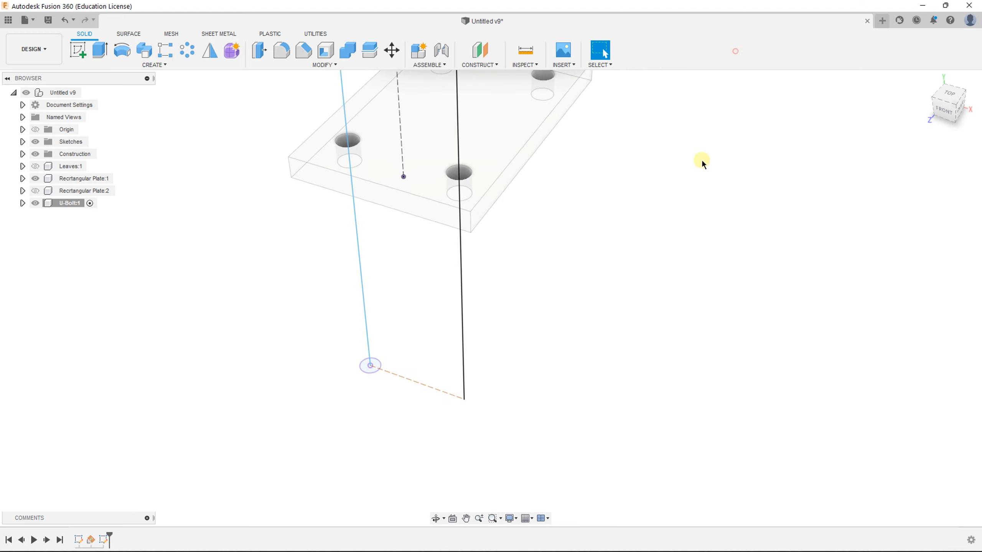
Switch the camera projection from perspective to orthographic.
{"action": "scroll", "coordinate": [261, 264], "scroll_direction": "down", "scroll_amount": 2}
{"action": "scroll", "coordinate": [316, 287], "scroll_direction": "down", "scroll_amount": 2}
{"action": "middle_click_drag", "start_coordinate": [418, 254], "coordinate": [537, 350]}
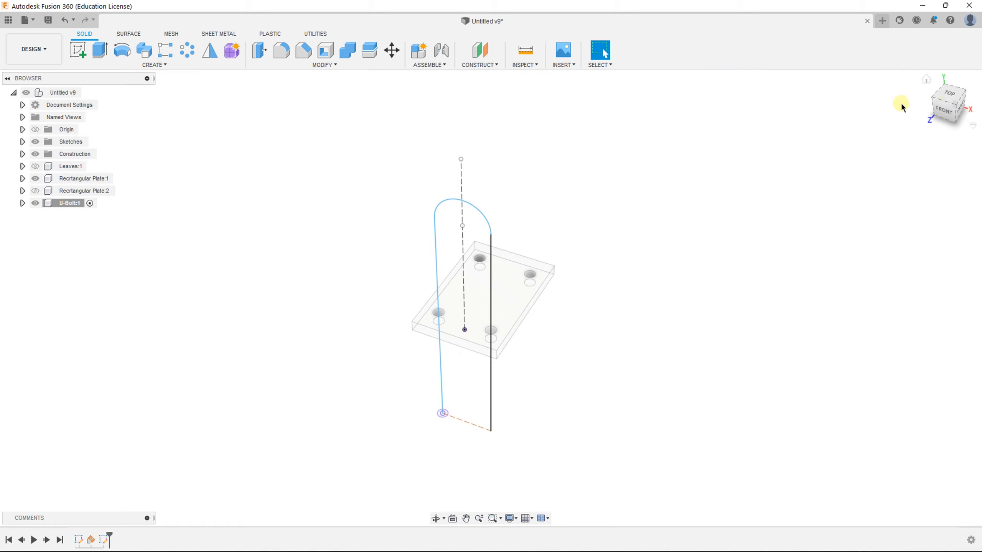
{"action": "right_click", "coordinate": [950, 106]}
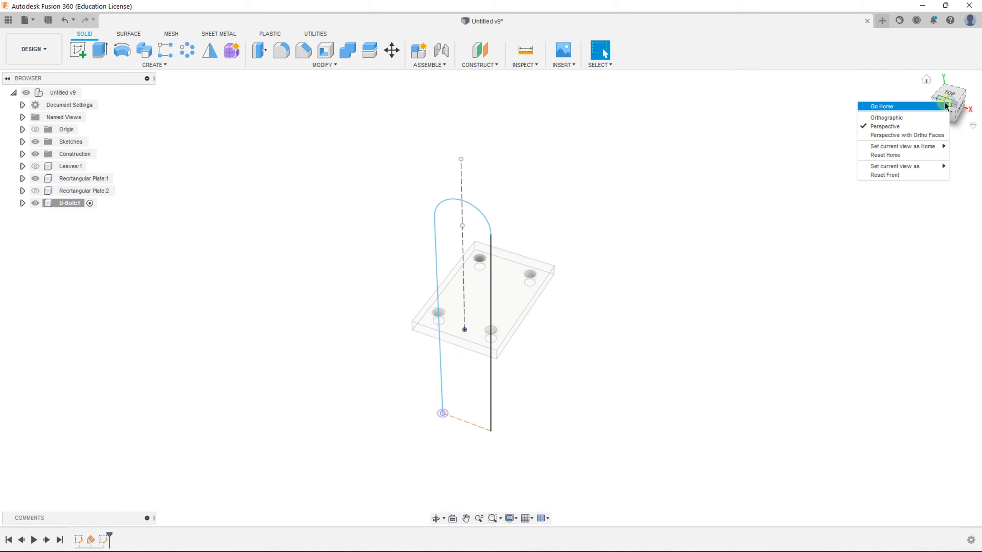
{"action": "left_click", "coordinate": [937, 118]}
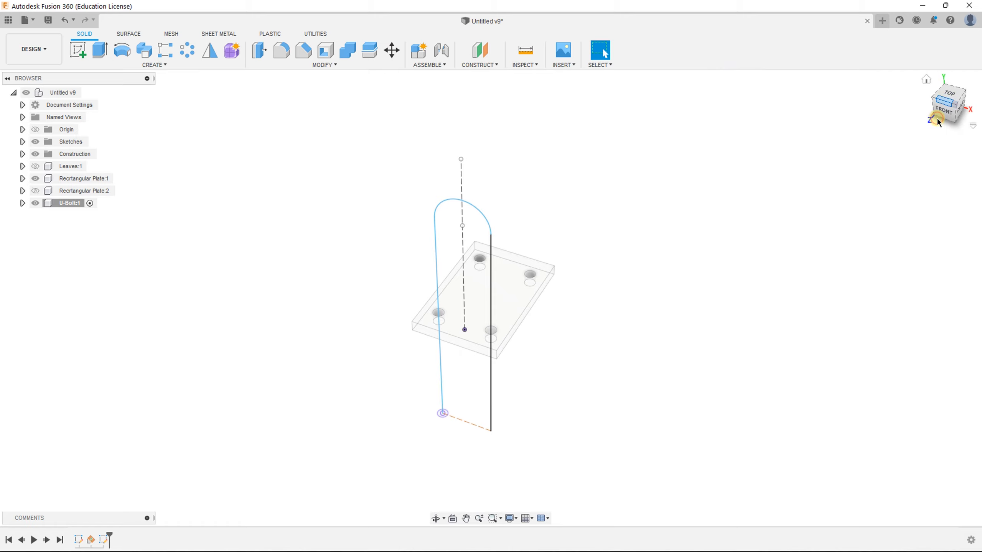
{"action": "scroll", "coordinate": [530, 386], "scroll_direction": "down", "scroll_amount": 2}
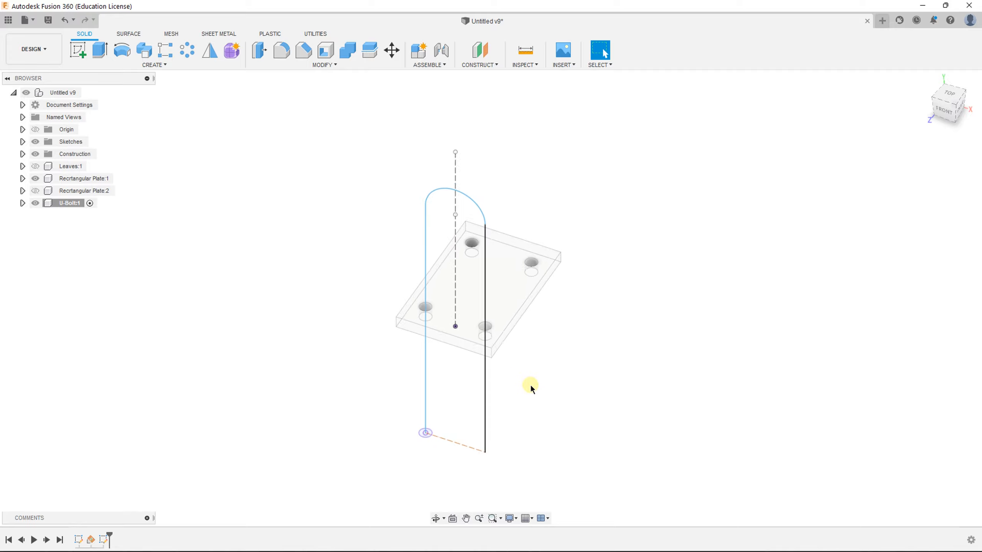
{"action": "middle_click_drag", "start_coordinate": [507, 368], "coordinate": [425, 359]}
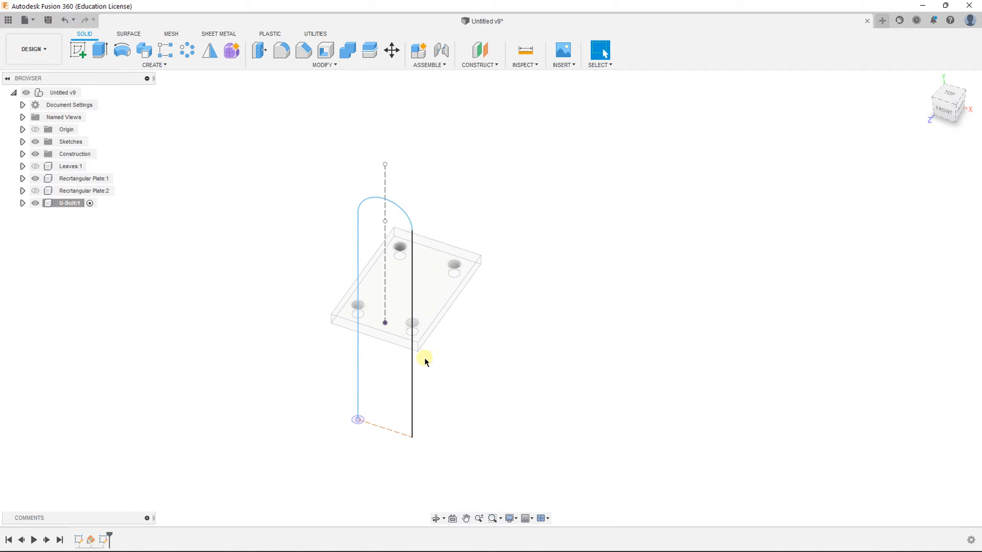
{"action": "right_click", "coordinate": [948, 107]}
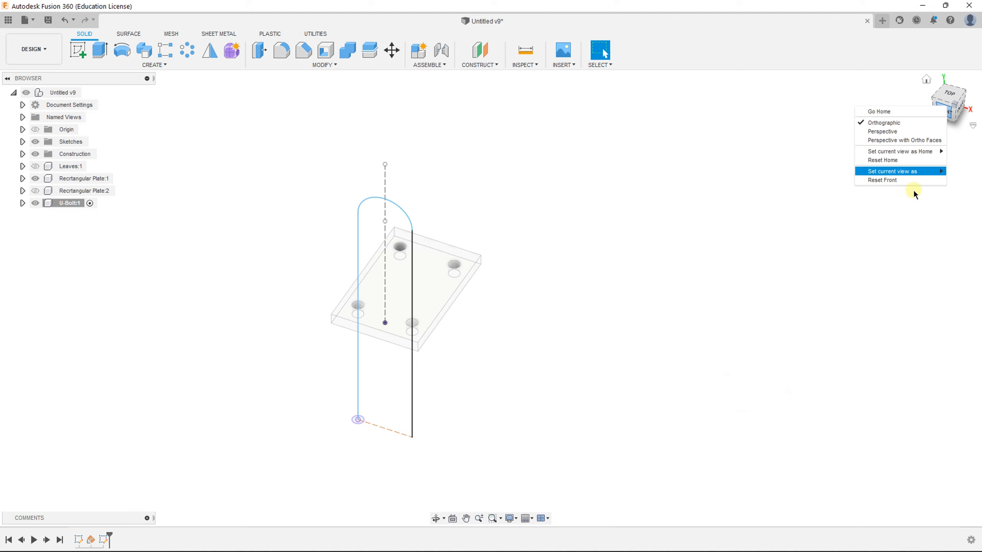
{"action": "left_click", "coordinate": [934, 123]}
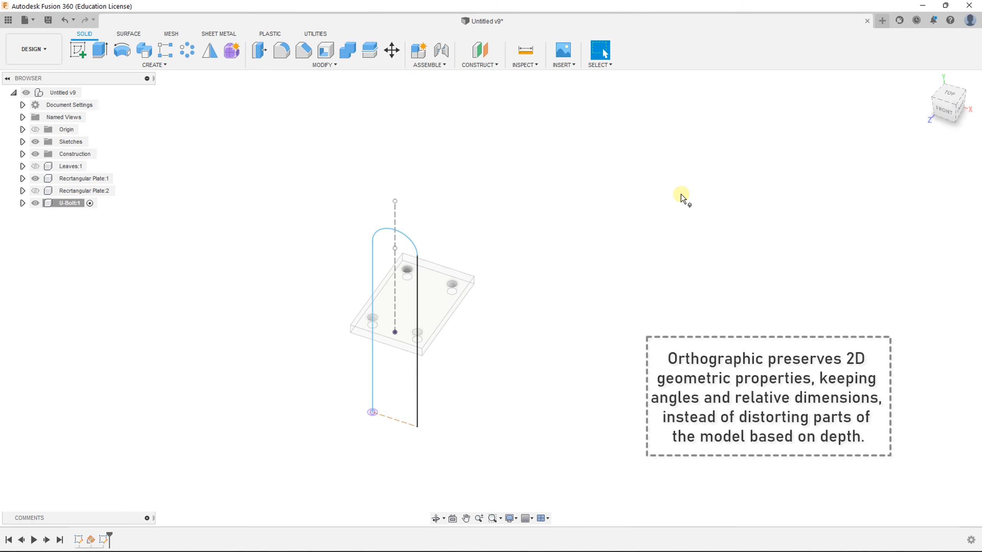
Set up a single-path Sweep with the projected circle as profile and the chained U-bolt centreline as path.
{"action": "scroll", "coordinate": [420, 344], "scroll_direction": "up", "scroll_amount": 2}
{"action": "middle_click_drag", "start_coordinate": [413, 350], "coordinate": [522, 396], "text": "shift"}
{"action": "scroll", "coordinate": [442, 378], "scroll_direction": "up", "scroll_amount": 1}
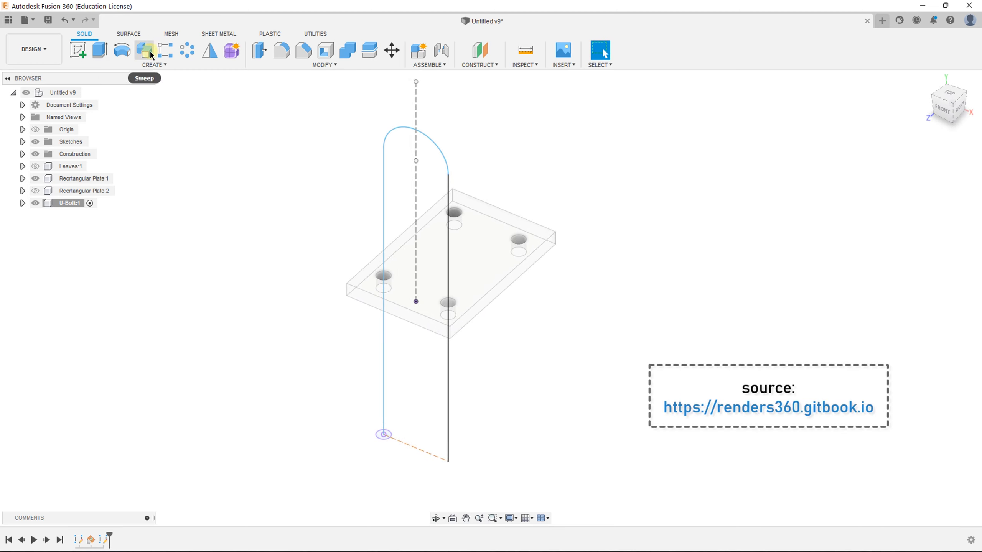
{"action": "left_click", "coordinate": [155, 65]}
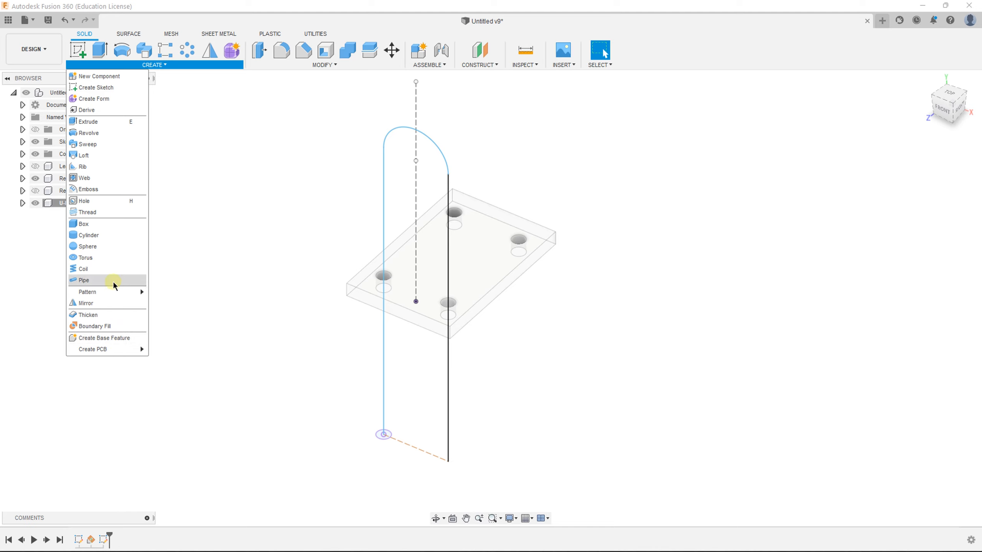
{"action": "left_click", "coordinate": [112, 146]}
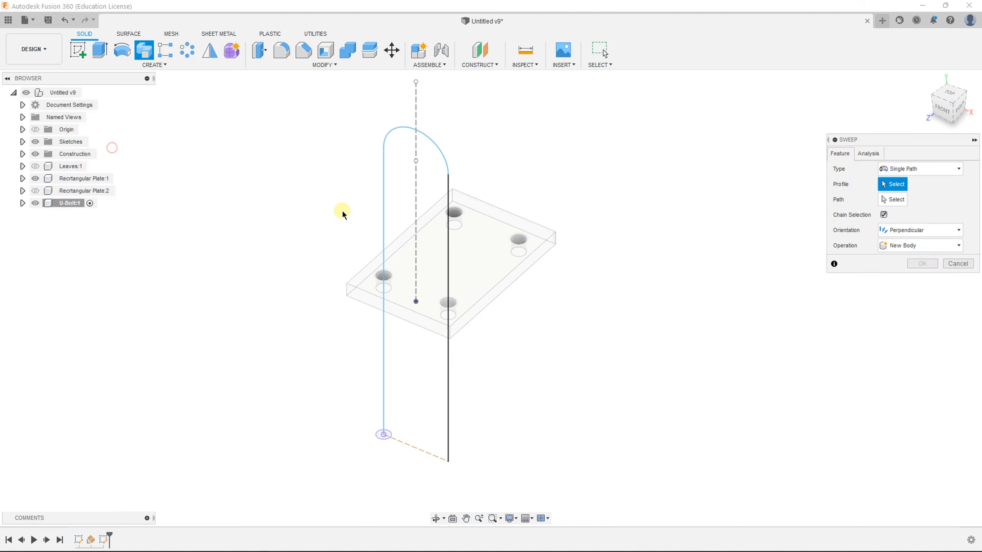
{"action": "left_click", "coordinate": [385, 434]}
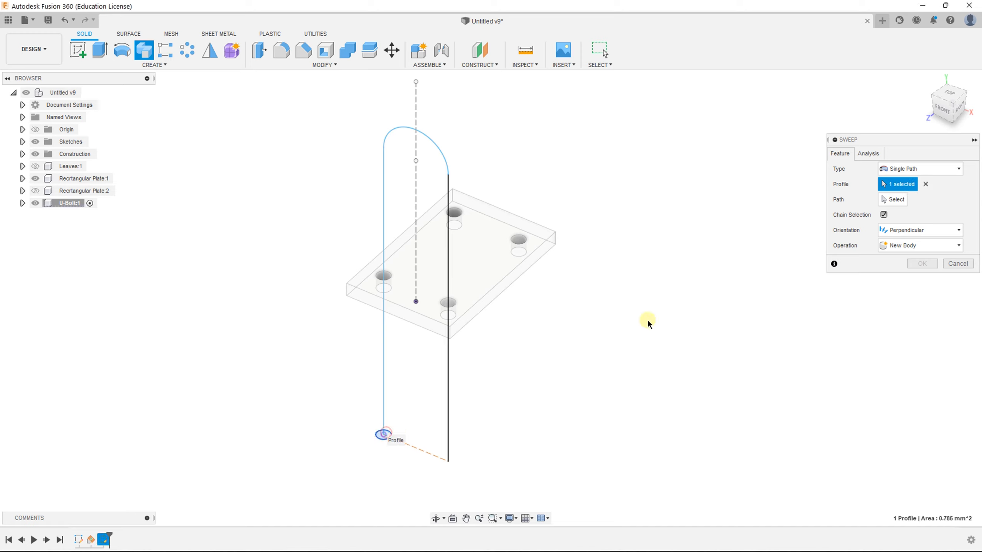
{"action": "left_click", "coordinate": [895, 204]}
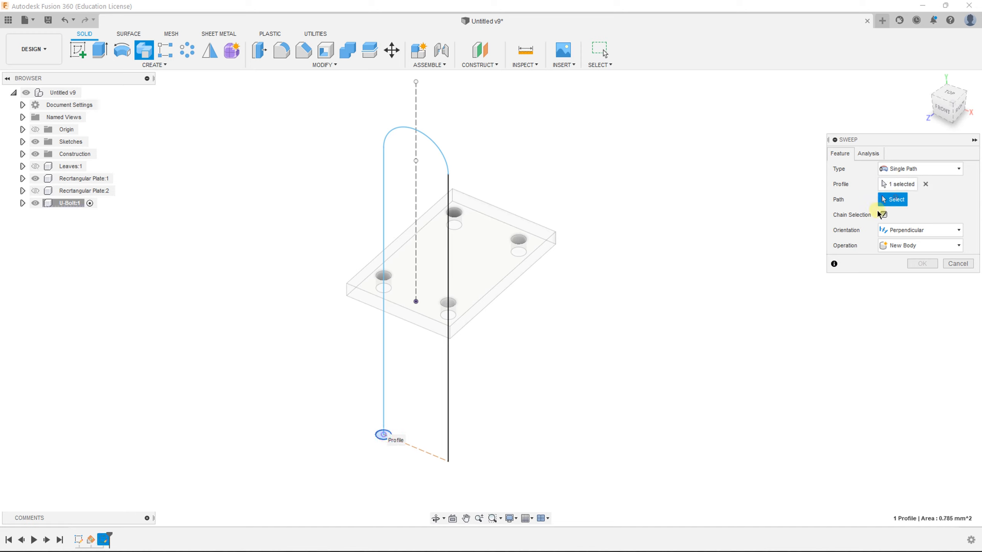
{"action": "left_click", "coordinate": [385, 223]}
{"action": "scroll", "coordinate": [468, 402], "scroll_direction": "up", "scroll_amount": 2}
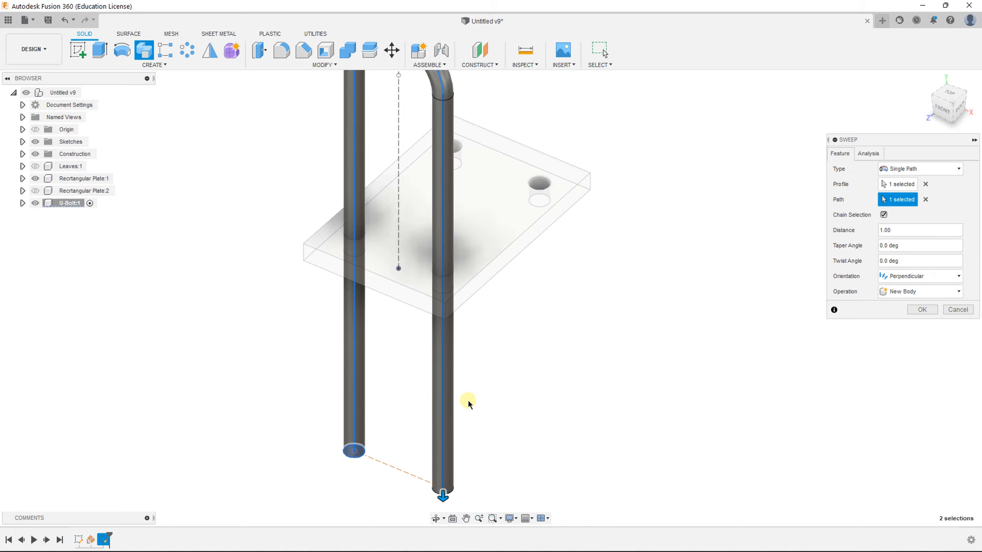
Complete the U-bolt sweep as a new body and reactivate the top-level component.
{"action": "scroll", "coordinate": [463, 426], "scroll_direction": "down", "scroll_amount": 3}
{"action": "middle_click_drag", "start_coordinate": [524, 401], "coordinate": [619, 344], "text": "shift"}
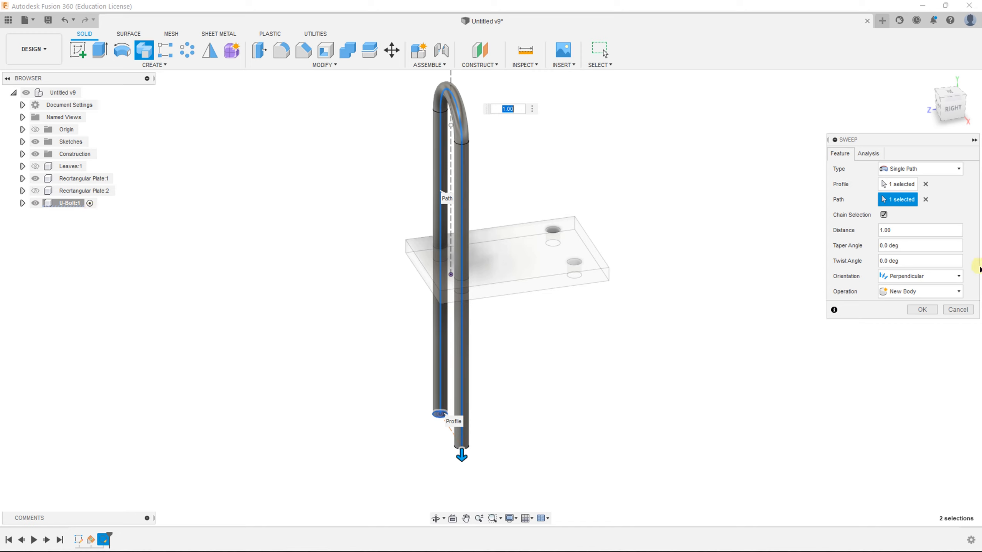
{"action": "left_click", "coordinate": [922, 291]}
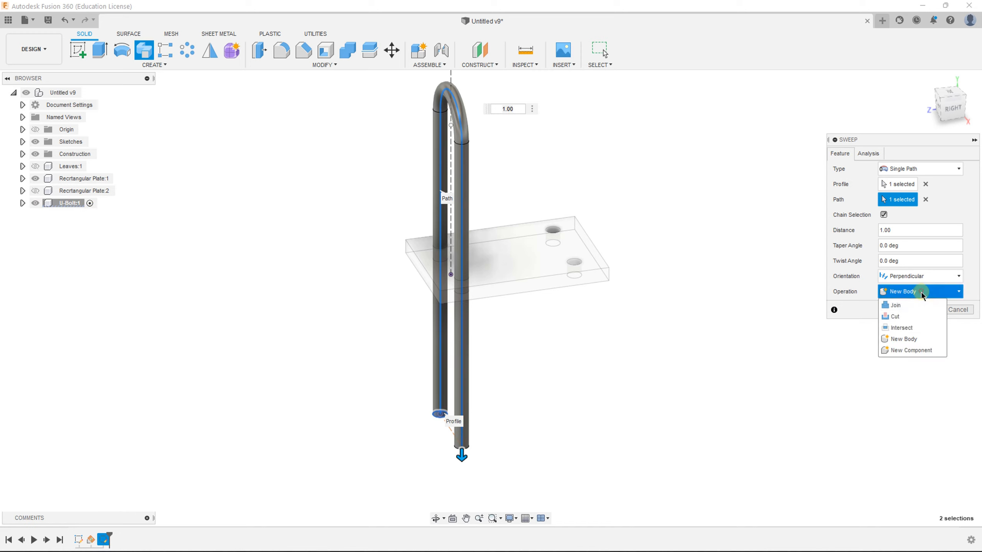
{"action": "left_click", "coordinate": [924, 339]}
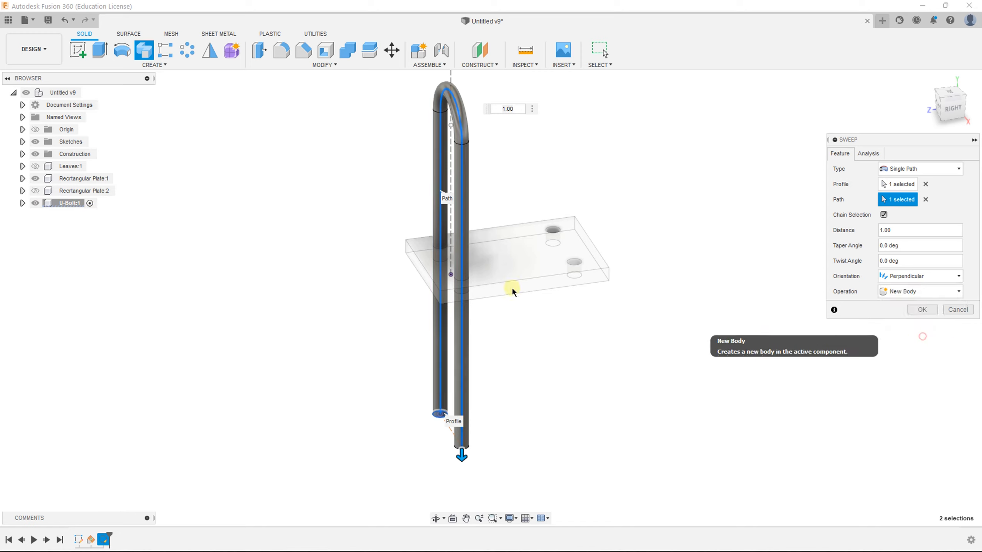
{"action": "left_click", "coordinate": [923, 310]}
{"action": "mouse_move", "coordinate": [504, 318]}
{"action": "middle_mouse_down", "text": "shift"}
{"action": "mouse_move", "coordinate": [600, 303]}
{"action": "mouse_move", "coordinate": [618, 232]}
{"action": "mouse_move", "coordinate": [574, 309]}
{"action": "mouse_move", "coordinate": [486, 318]}
{"action": "middle_mouse_up", "text": "shift"}
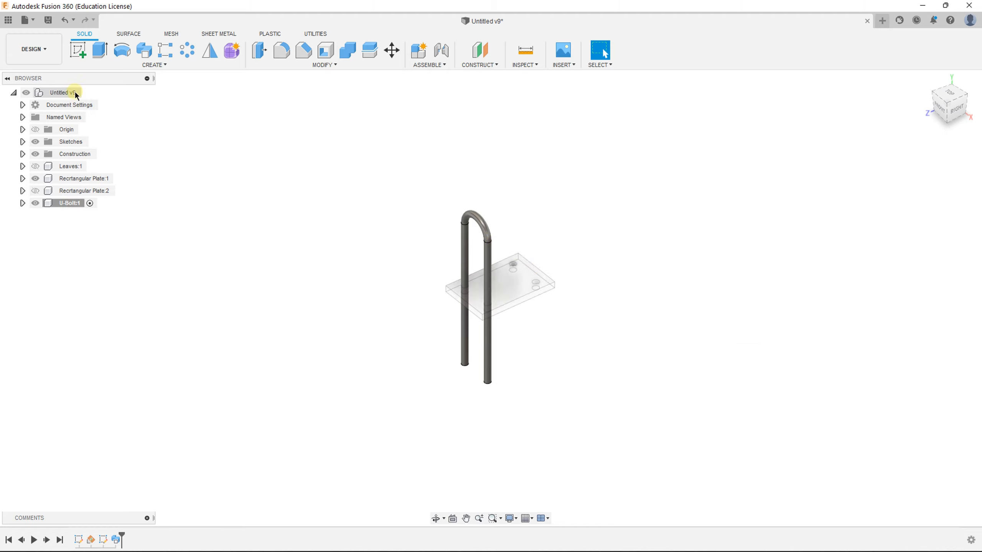
{"action": "left_click", "coordinate": [86, 93]}
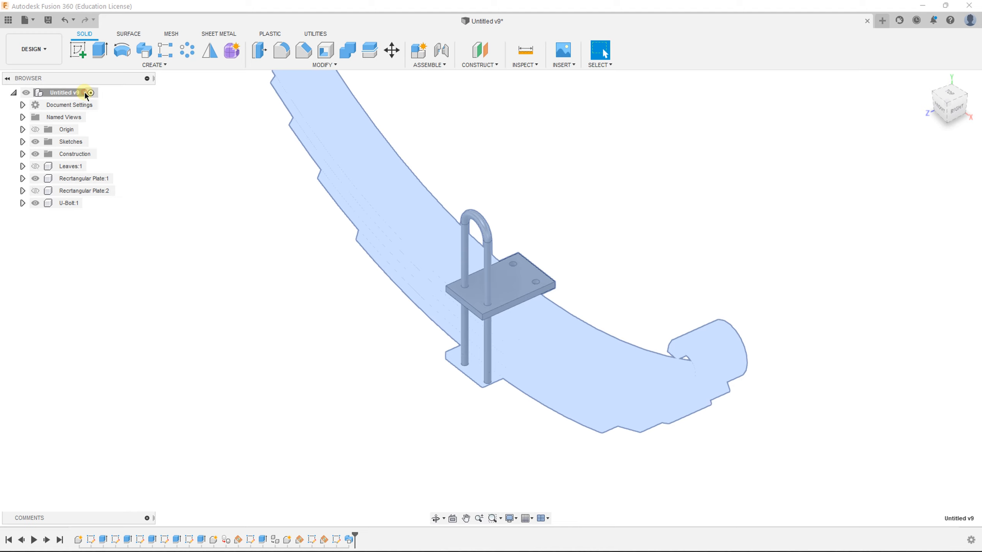
{"action": "left_click", "coordinate": [570, 228]}
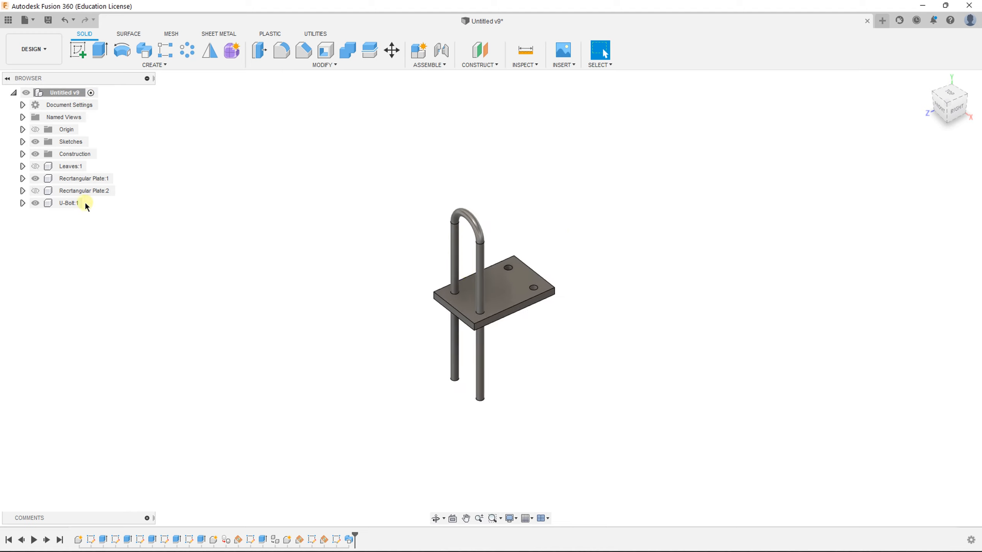
Paste a copy of the U-bolt component and move it about 7.9 mm in negative Z towards the plate's free holes.
{"action": "left_click", "coordinate": [74, 203]}
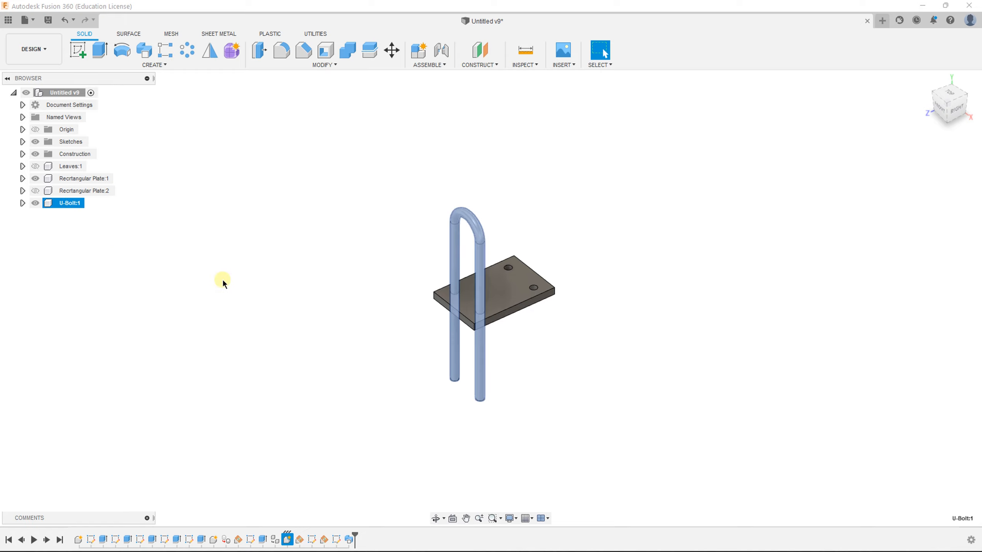
{"action": "key", "text": "ctrl+c"}
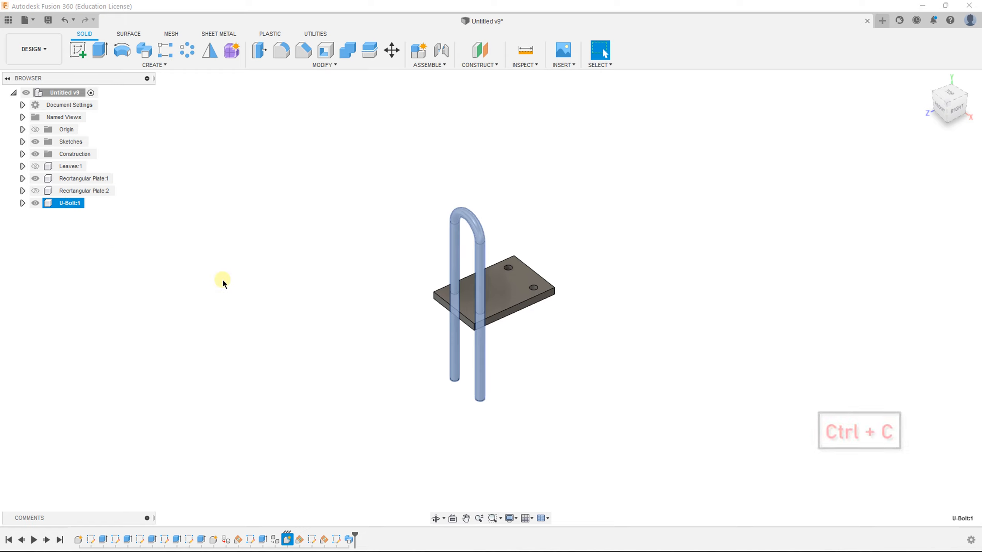
{"action": "key", "text": "ctrl+v"}
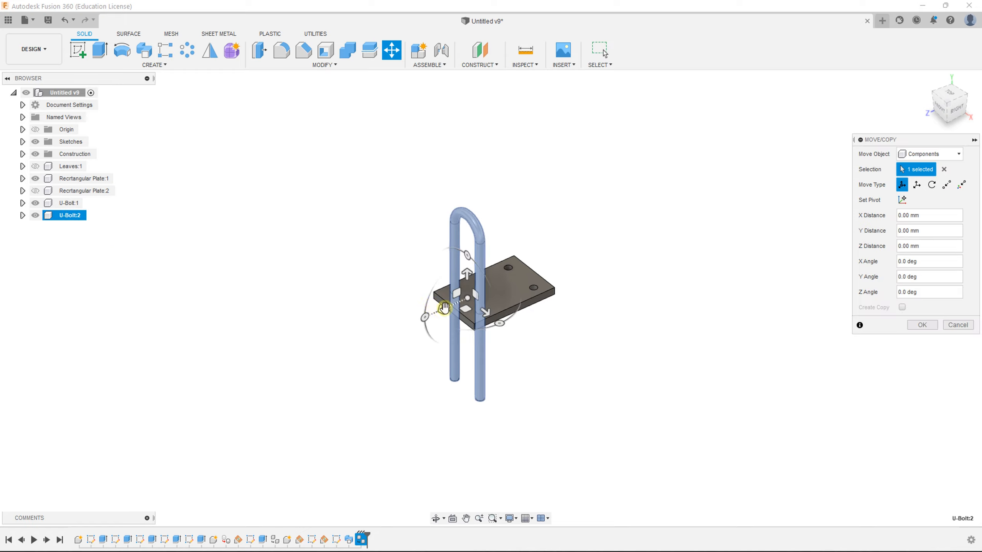
{"action": "left_click_drag", "start_coordinate": [443, 309], "coordinate": [527, 283]}
{"action": "scroll", "coordinate": [528, 283], "scroll_direction": "up", "scroll_amount": 2}
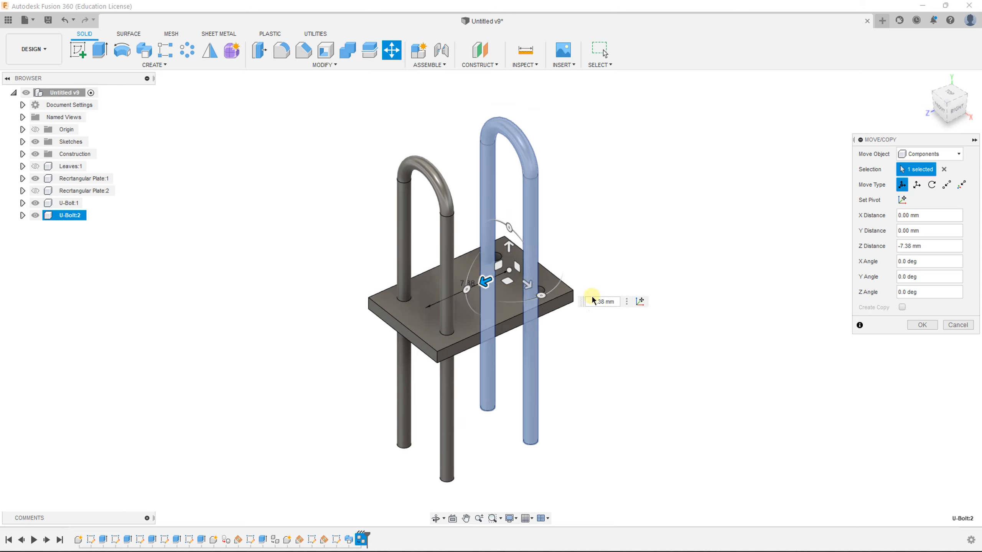
{"action": "left_click", "coordinate": [626, 302]}
{"action": "left_click", "coordinate": [554, 308]}
{"action": "middle_click_drag", "start_coordinate": [617, 249], "coordinate": [563, 267], "text": "shift"}
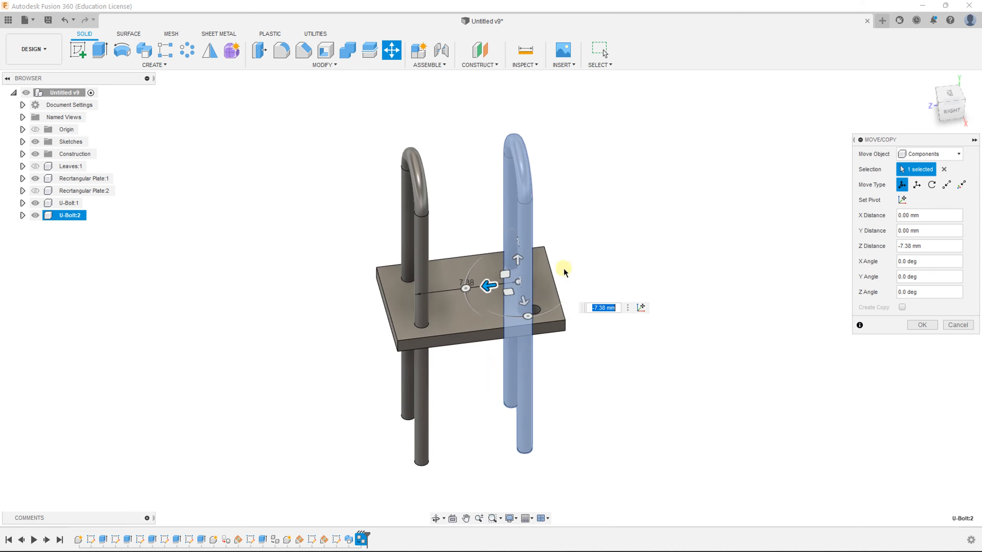
{"action": "left_click_drag", "start_coordinate": [484, 285], "coordinate": [496, 285]}
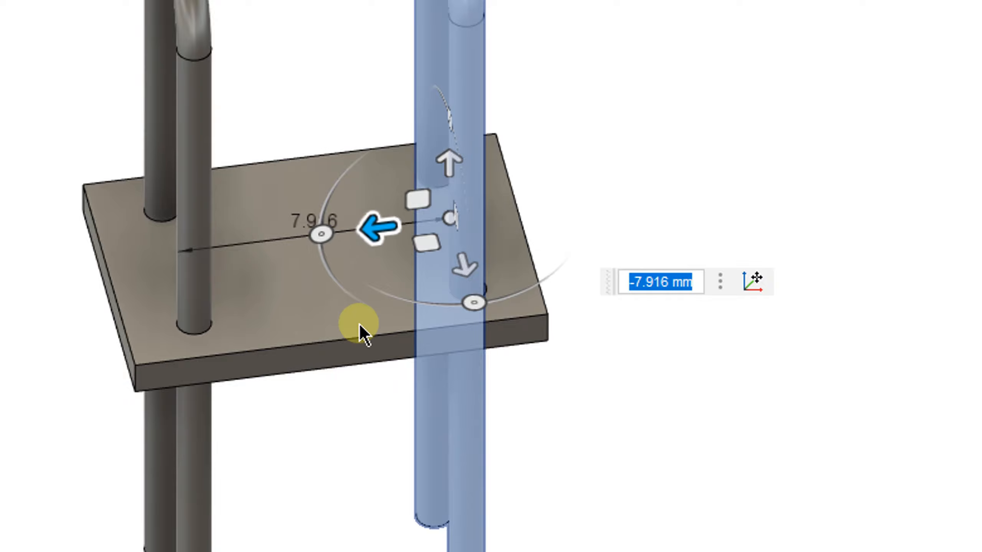
Set the U-bolt copy's Z distance to -8 mm and complete the move.
{"action": "type", "text": "-8"}
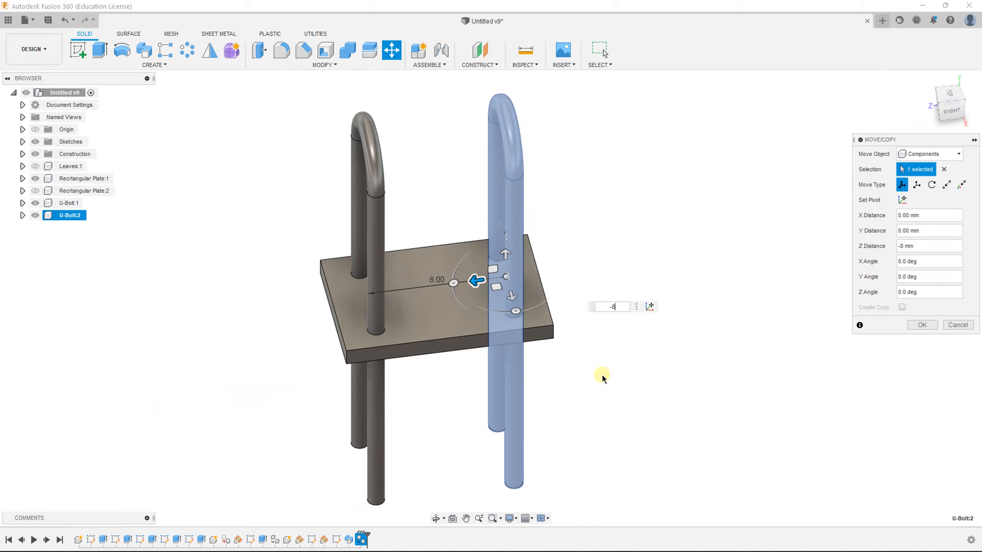
{"action": "scroll", "coordinate": [563, 339], "scroll_direction": "up", "scroll_amount": 4}
{"action": "middle_click_drag", "start_coordinate": [563, 340], "coordinate": [577, 378], "text": "shift"}
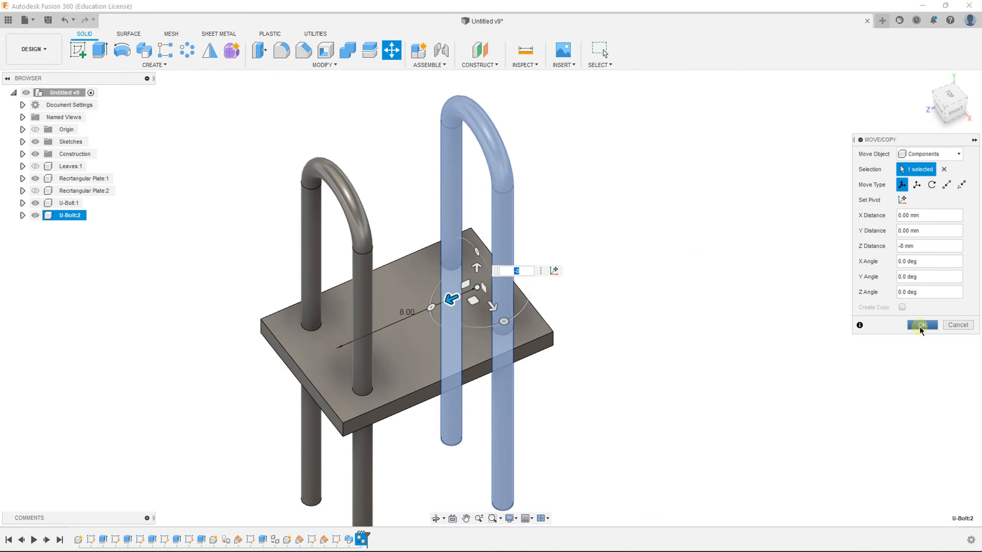
{"action": "left_click", "coordinate": [920, 327]}
{"action": "scroll", "coordinate": [559, 324], "scroll_direction": "down", "scroll_amount": 3}
{"action": "middle_click_drag", "start_coordinate": [560, 332], "coordinate": [592, 354], "text": "shift"}
{"action": "scroll", "coordinate": [576, 362], "scroll_direction": "up", "scroll_amount": 2}
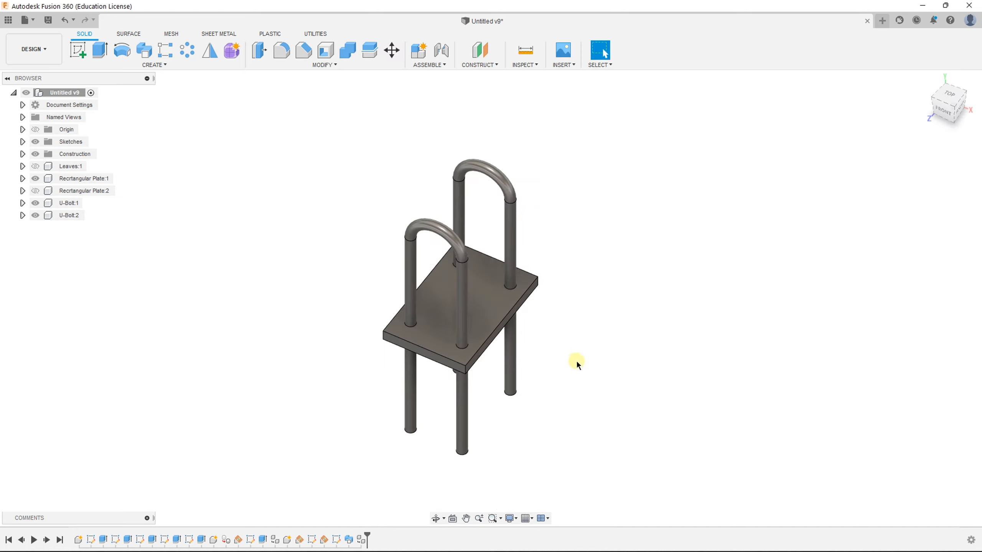
Show the second rectangular plate and the leaves component.
{"action": "left_click", "coordinate": [34, 192]}
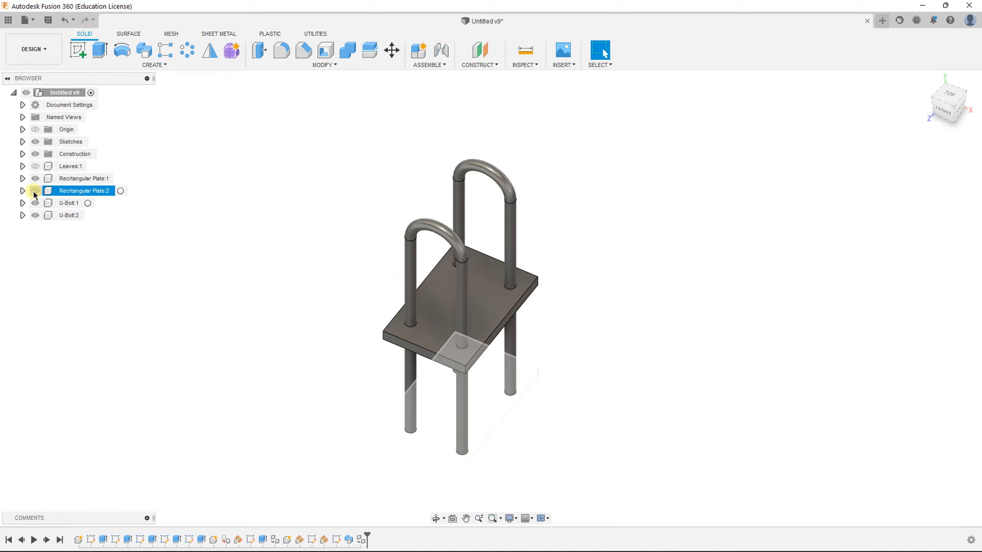
{"action": "left_click", "coordinate": [34, 191]}
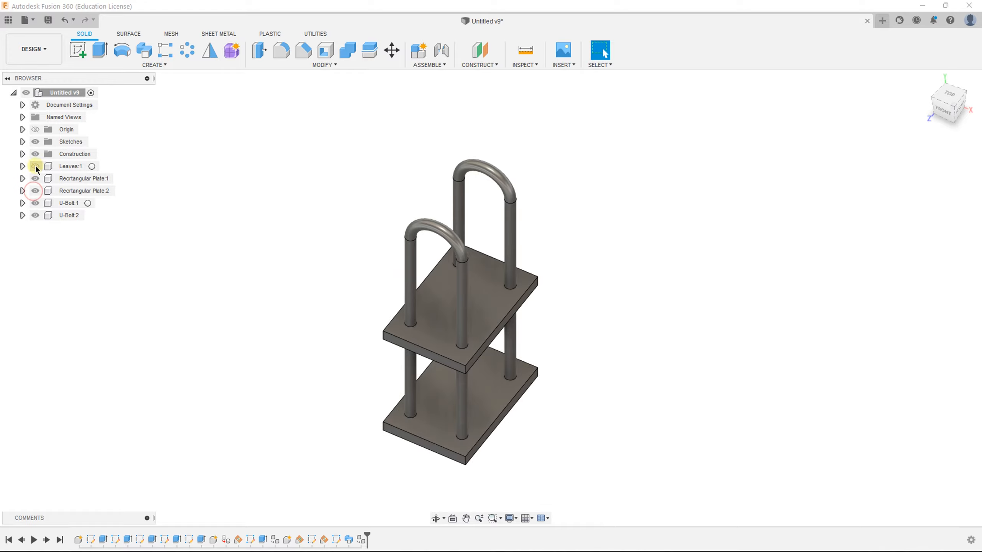
{"action": "left_click", "coordinate": [36, 167]}
{"action": "middle_click_drag", "start_coordinate": [472, 391], "coordinate": [493, 357], "text": "shift"}
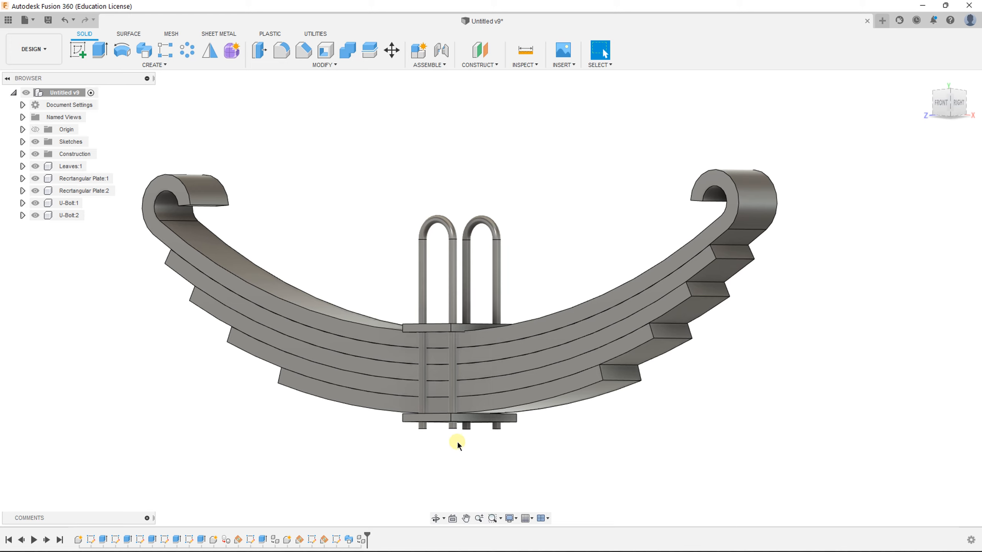
Open the first U-bolt's centreline sketch, Sketch1, for editing.
{"action": "left_click", "coordinate": [22, 204]}
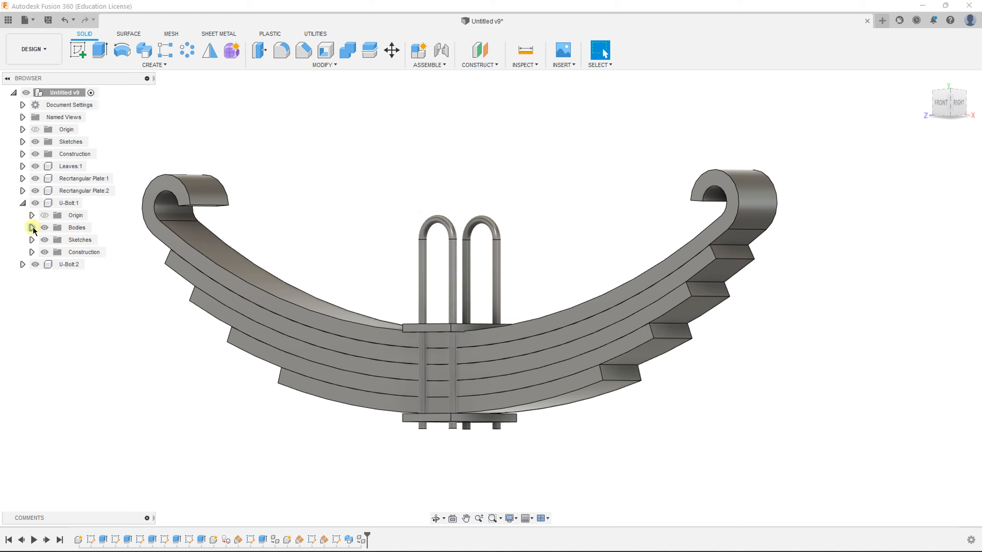
{"action": "left_click", "coordinate": [32, 240]}
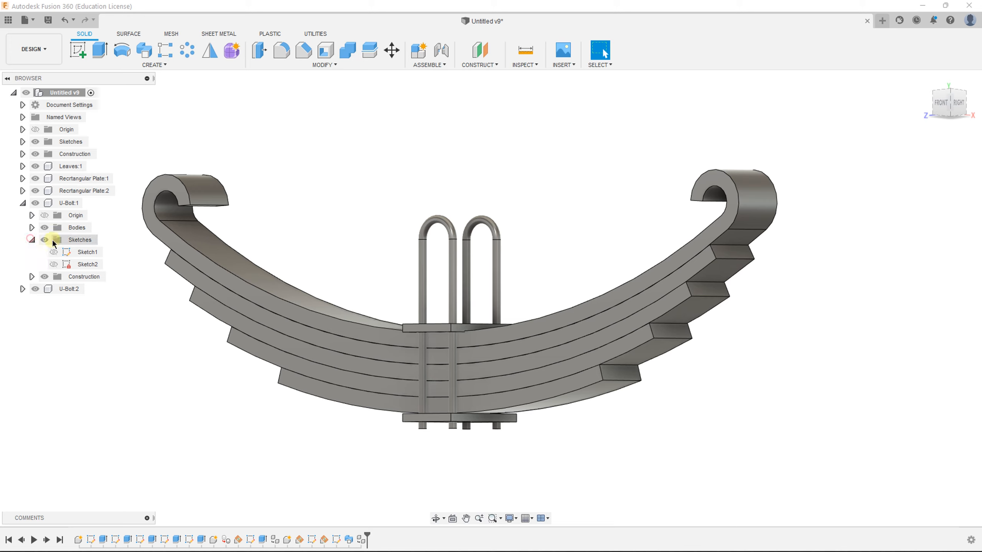
{"action": "right_click", "coordinate": [71, 253]}
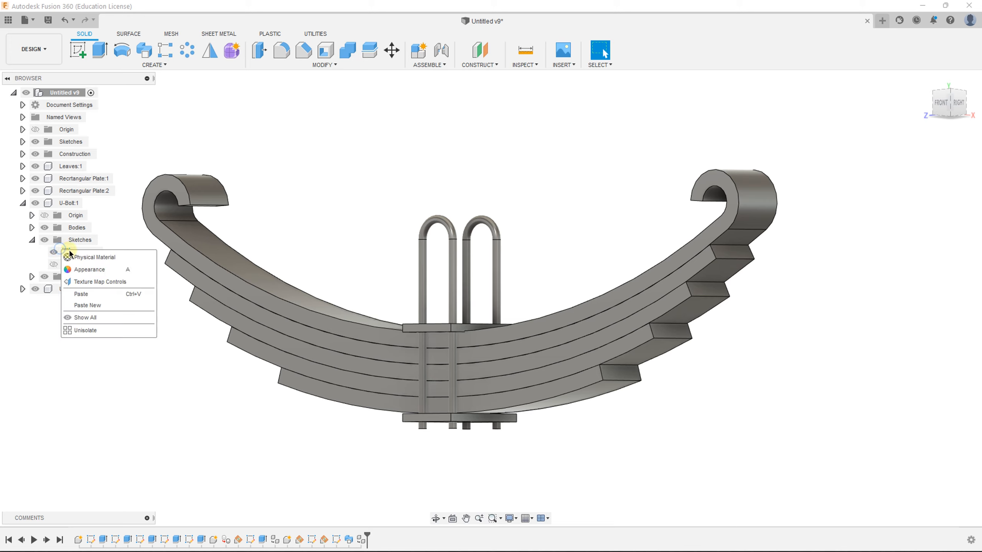
{"action": "left_click", "coordinate": [70, 245]}
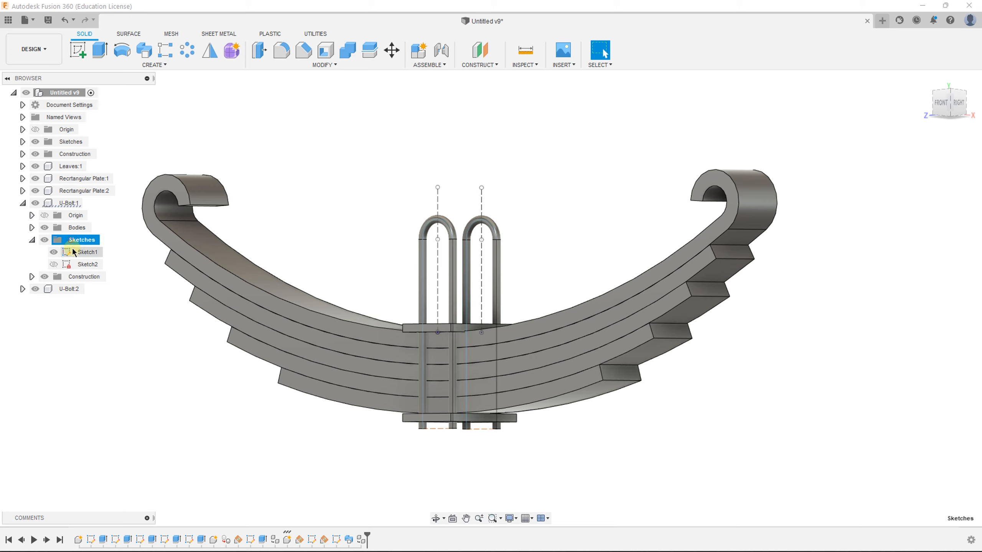
{"action": "right_click", "coordinate": [73, 252]}
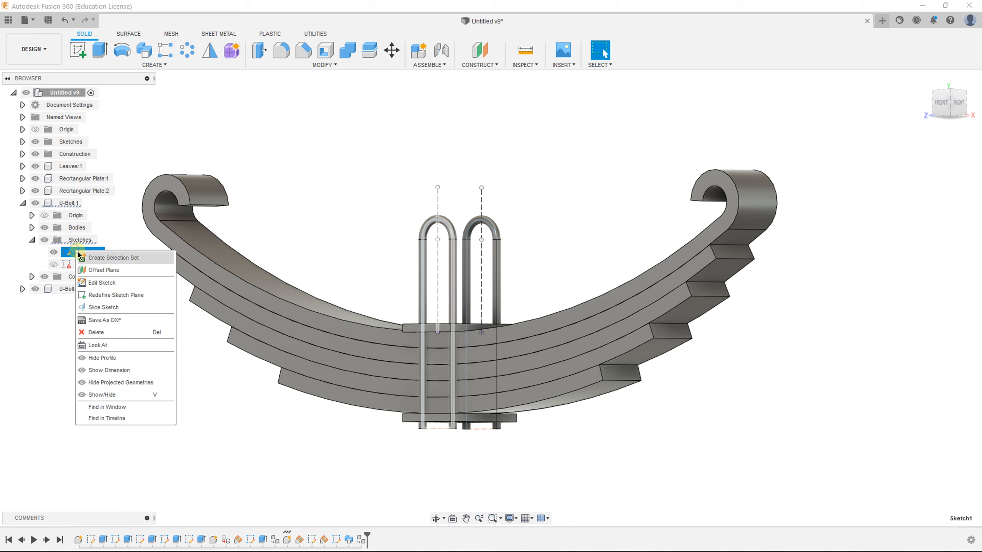
{"action": "left_click", "coordinate": [104, 286]}
{"action": "middle_click_drag", "start_coordinate": [433, 264], "coordinate": [353, 249]}
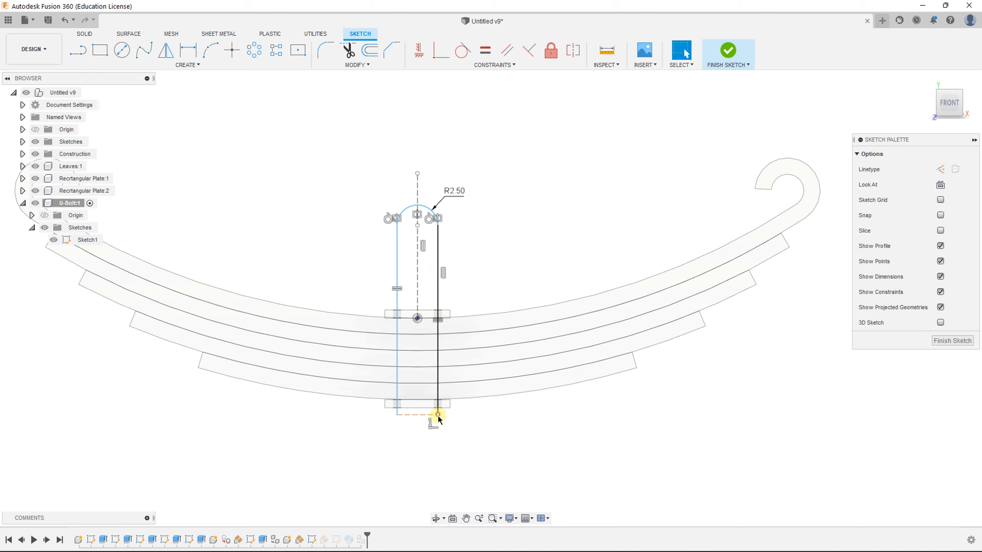
Stretch the U-bolt legs down to about Y -34.4 mm and dimension the arc's end point 6 mm above the upper plate's top edge.
{"action": "mouse_move", "coordinate": [438, 417]}
{"action": "left_mouse_down"}
{"action": "mouse_move", "coordinate": [440, 517]}
{"action": "mouse_move", "coordinate": [441, 461]}
{"action": "mouse_move", "coordinate": [439, 496]}
{"action": "mouse_move", "coordinate": [439, 485]}
{"action": "left_mouse_up"}
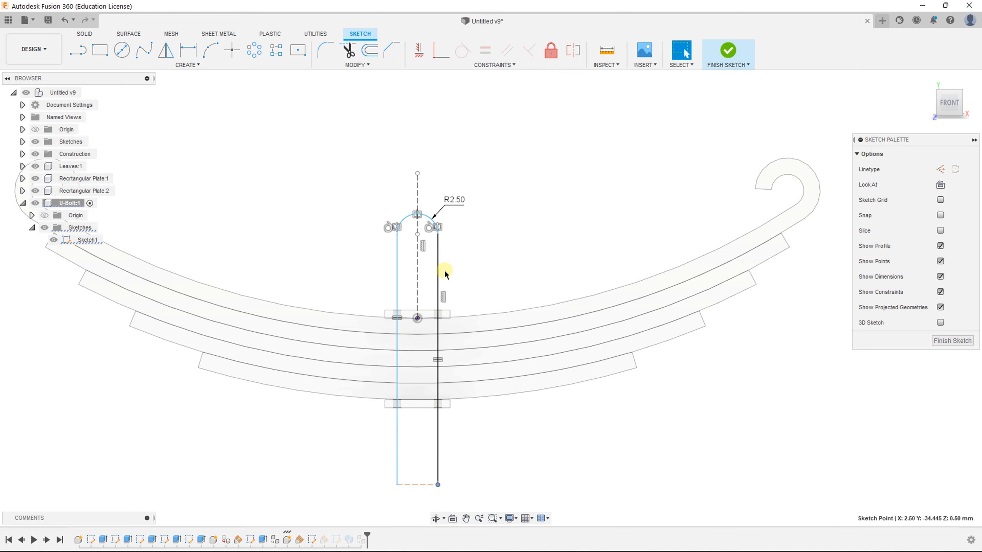
{"action": "key", "text": "d"}
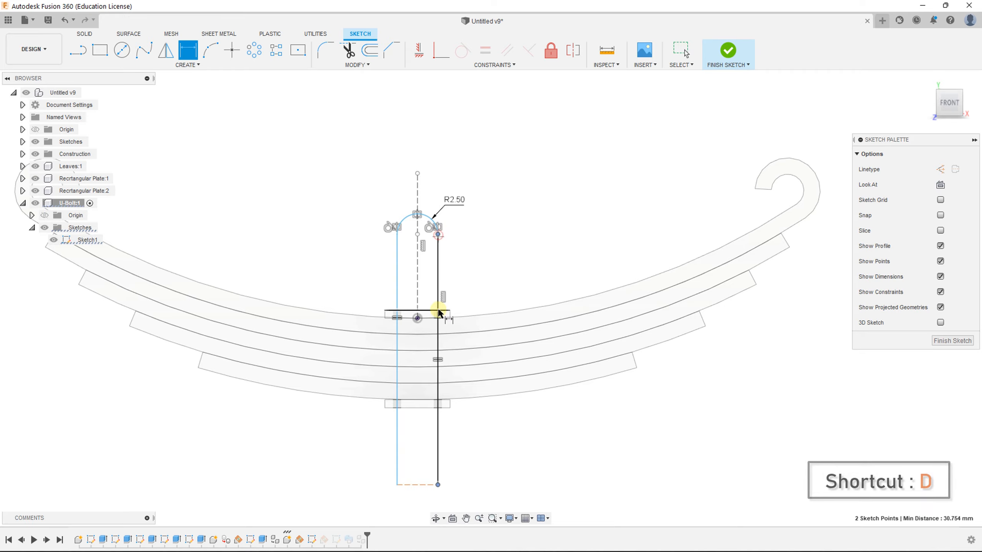
{"action": "left_click", "coordinate": [438, 234]}
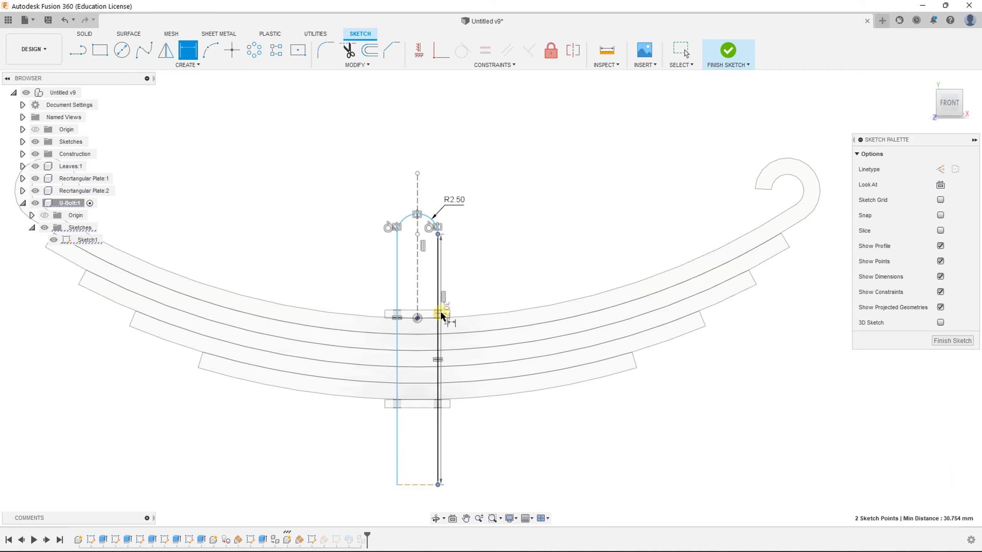
{"action": "left_click", "coordinate": [432, 311]}
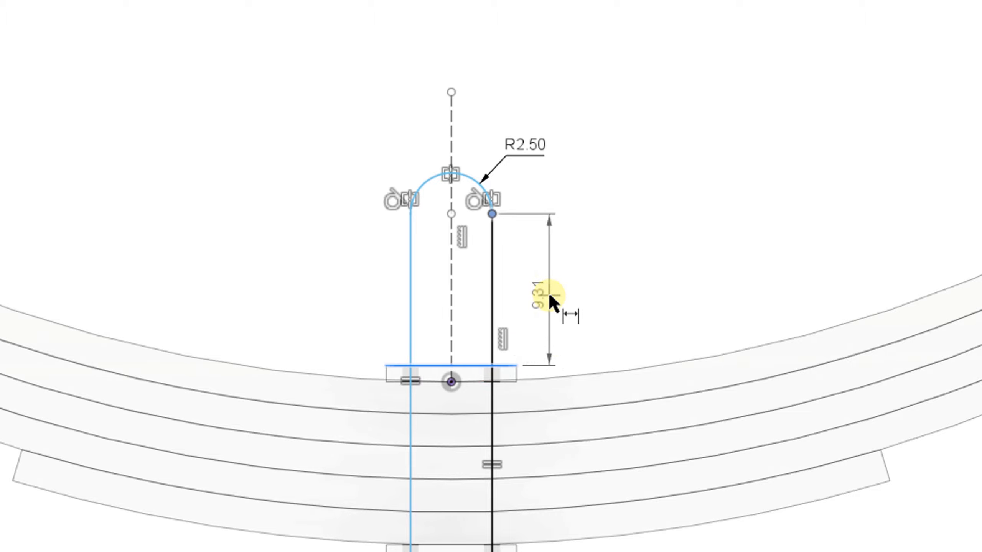
{"action": "left_click", "coordinate": [565, 289]}
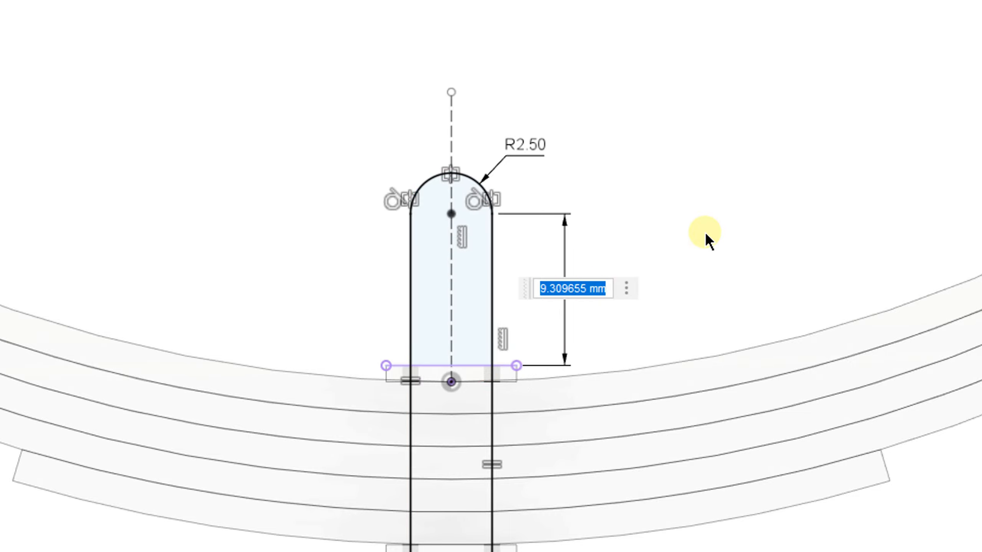
{"action": "type", "text": "6"}
{"action": "key", "text": "Return"}
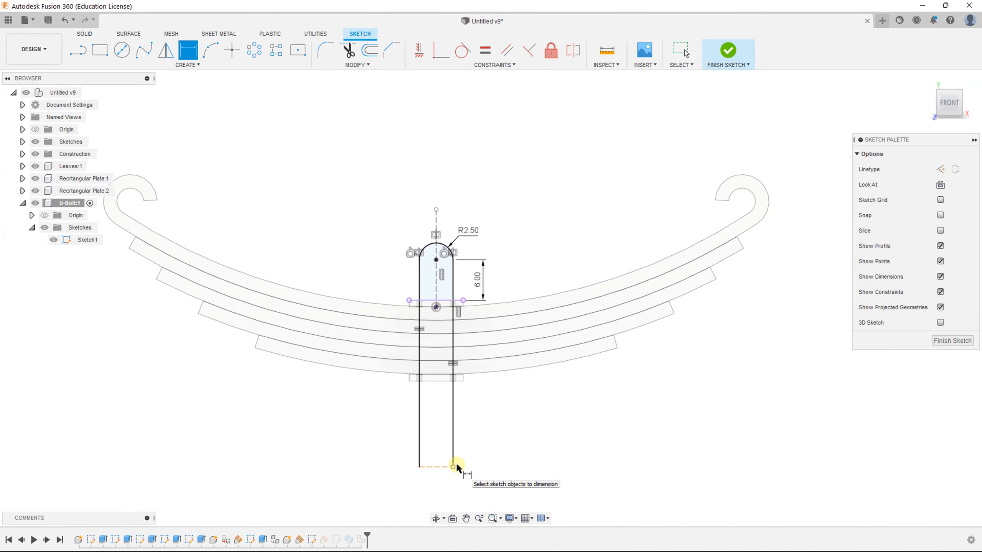
{"action": "key", "text": "Escape"}
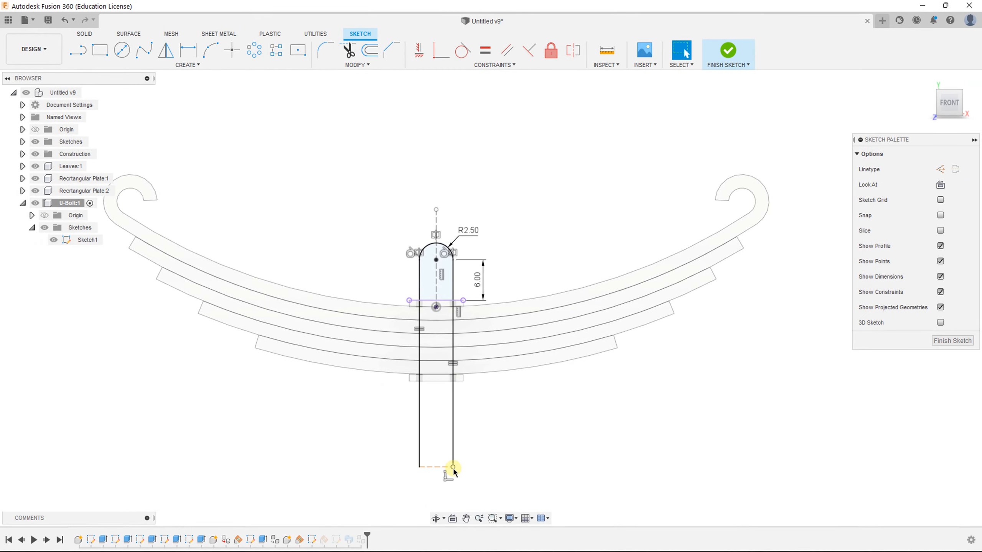
Shorten the U-bolt legs to end just below the lower plate, at about Y -27 mm, and finish the sketch.
{"action": "left_click_drag", "start_coordinate": [453, 467], "coordinate": [451, 398]}
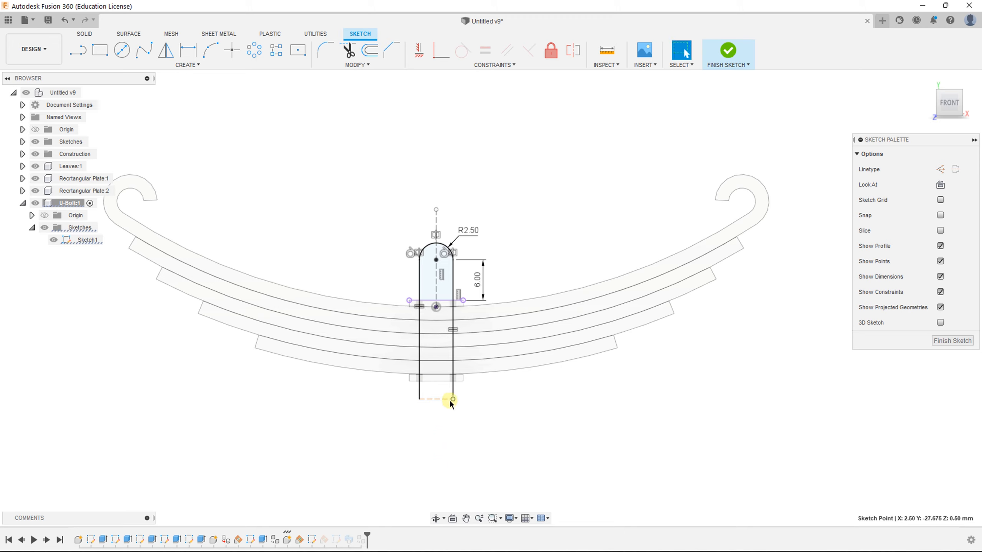
{"action": "left_click_drag", "start_coordinate": [452, 398], "coordinate": [453, 396]}
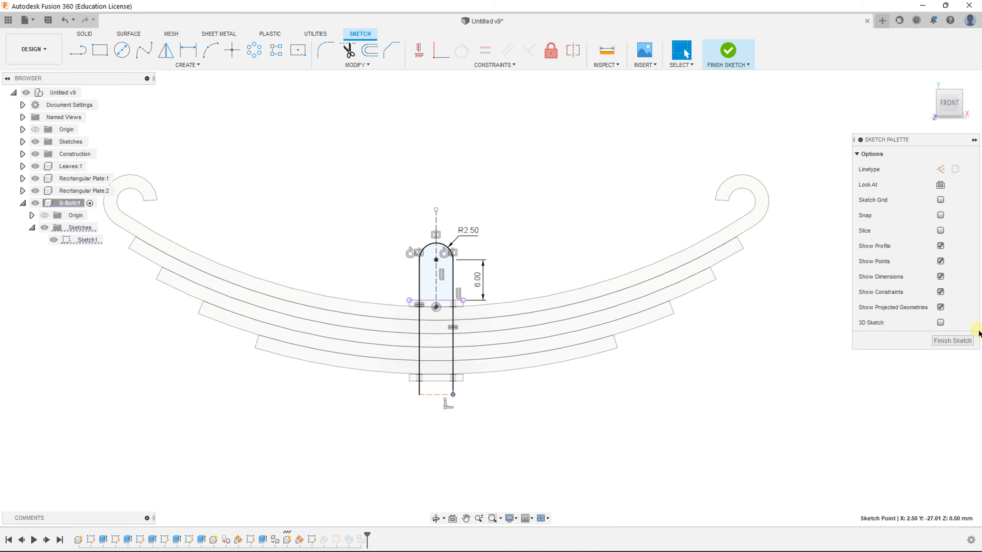
{"action": "left_click", "coordinate": [951, 341]}
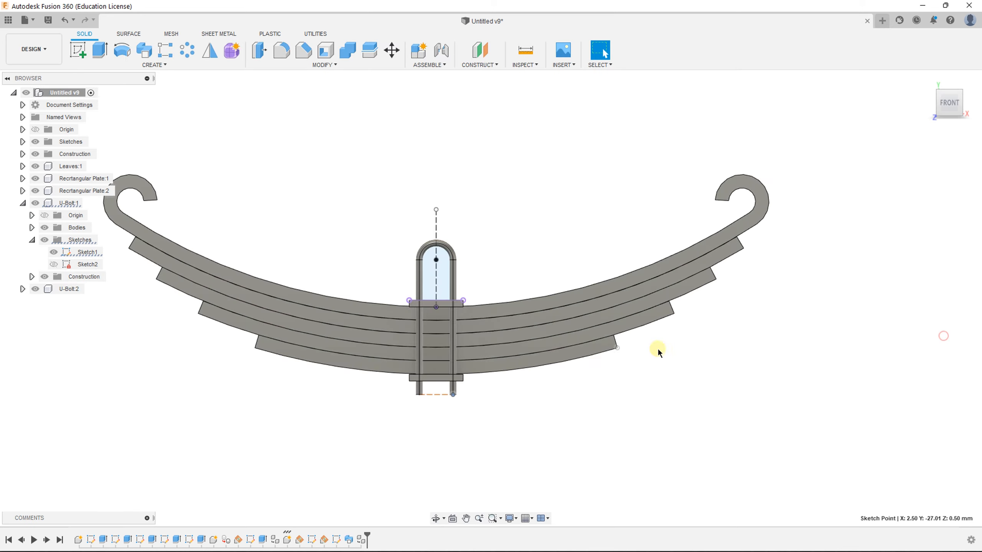
{"action": "mouse_move", "coordinate": [467, 395]}
{"action": "middle_mouse_down", "text": "shift"}
{"action": "mouse_move", "coordinate": [381, 390]}
{"action": "mouse_move", "coordinate": [413, 428]}
{"action": "mouse_move", "coordinate": [400, 423]}
{"action": "middle_mouse_up", "text": "shift"}
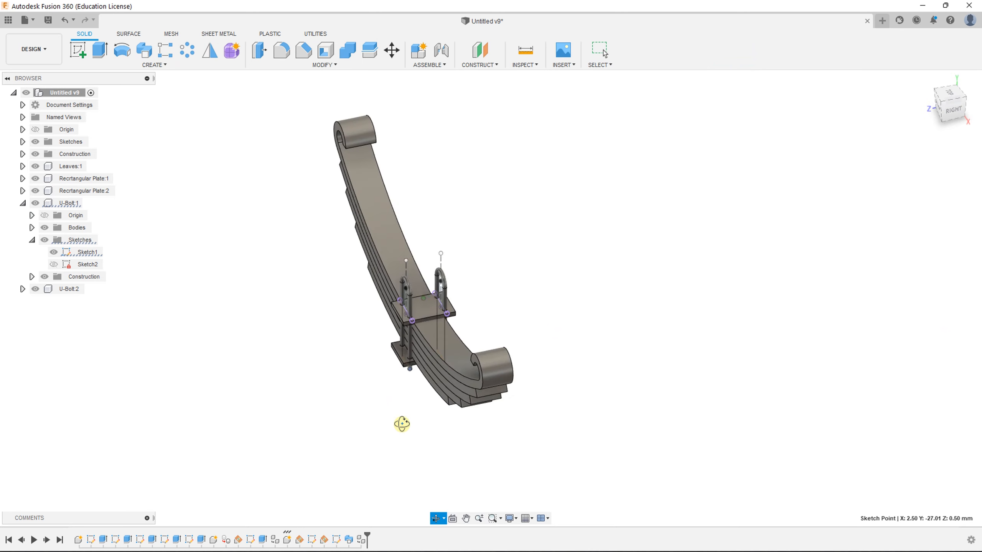
Hide the first U-bolt's centreline sketch, Sketch1, and collapse the U-Bolt:1 component in the browser.
{"action": "left_click", "coordinate": [57, 253]}
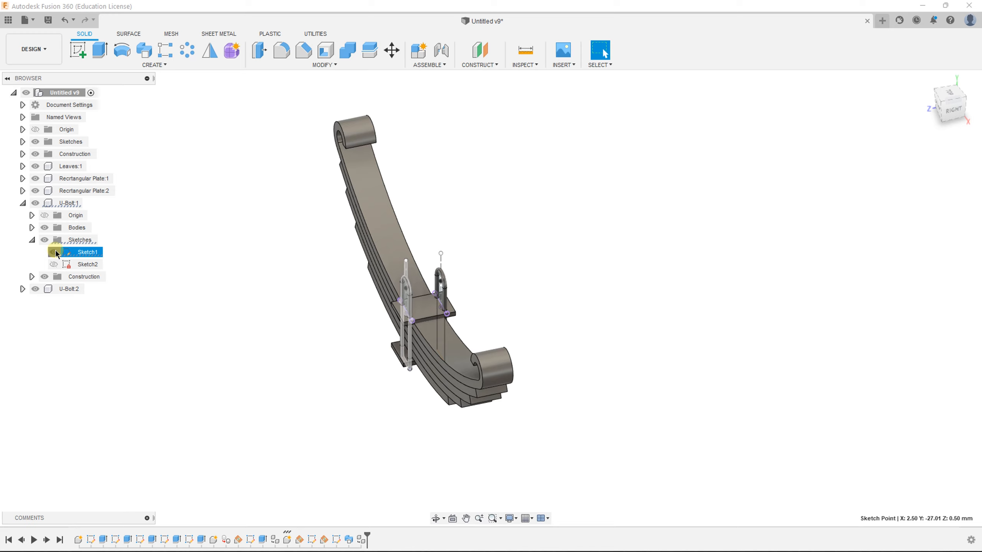
{"action": "left_click", "coordinate": [55, 252]}
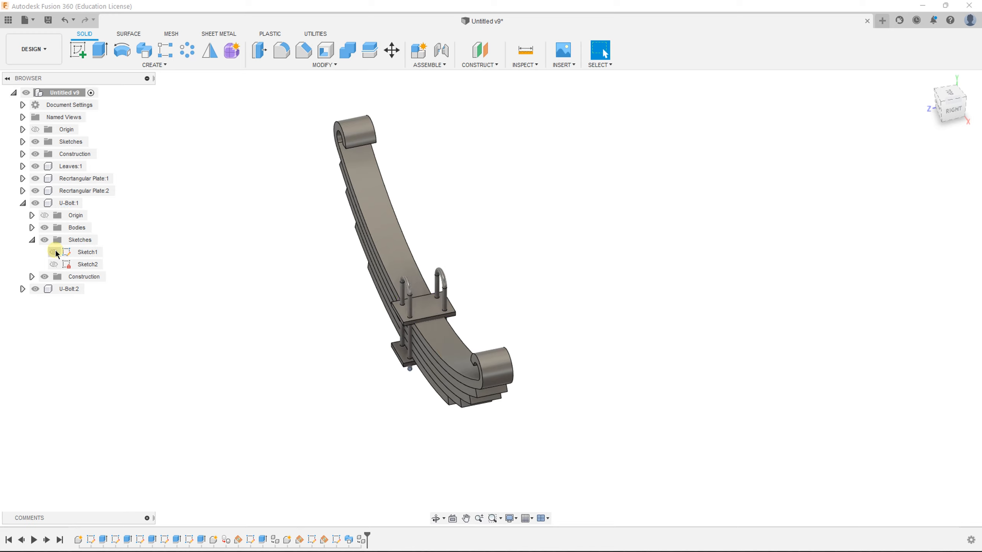
{"action": "left_click", "coordinate": [22, 202]}
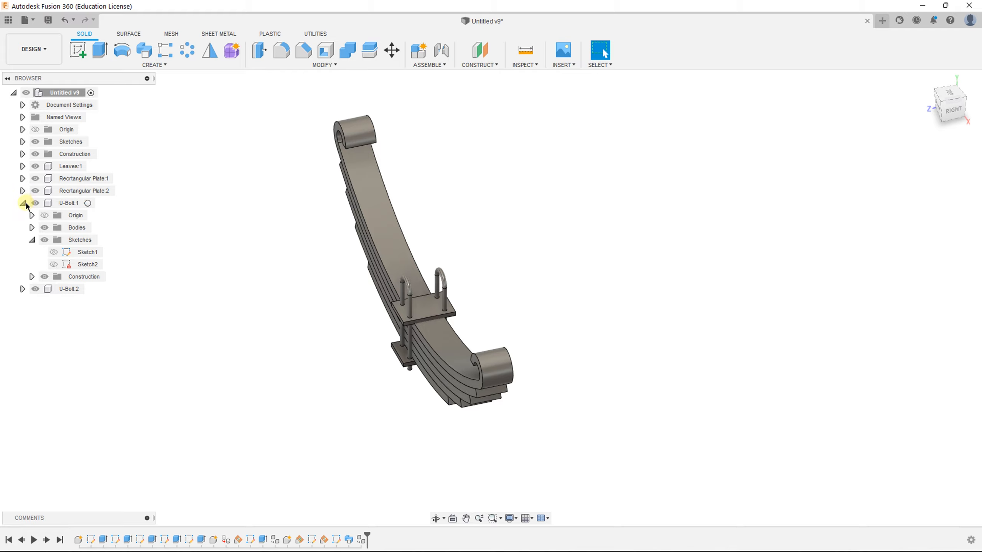
{"action": "left_click", "coordinate": [23, 202]}
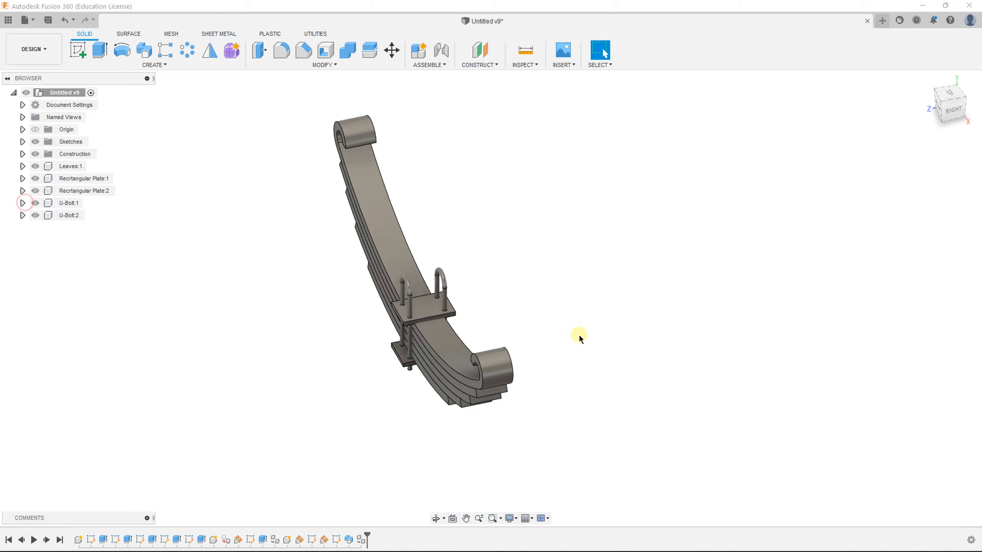
Create a new internal component named Rebound Plate under the top-level assembly and make it active.
{"action": "middle_click_drag", "start_coordinate": [581, 373], "coordinate": [554, 328], "text": "shift"}
{"action": "scroll", "coordinate": [583, 336], "scroll_direction": "up", "scroll_amount": 2}
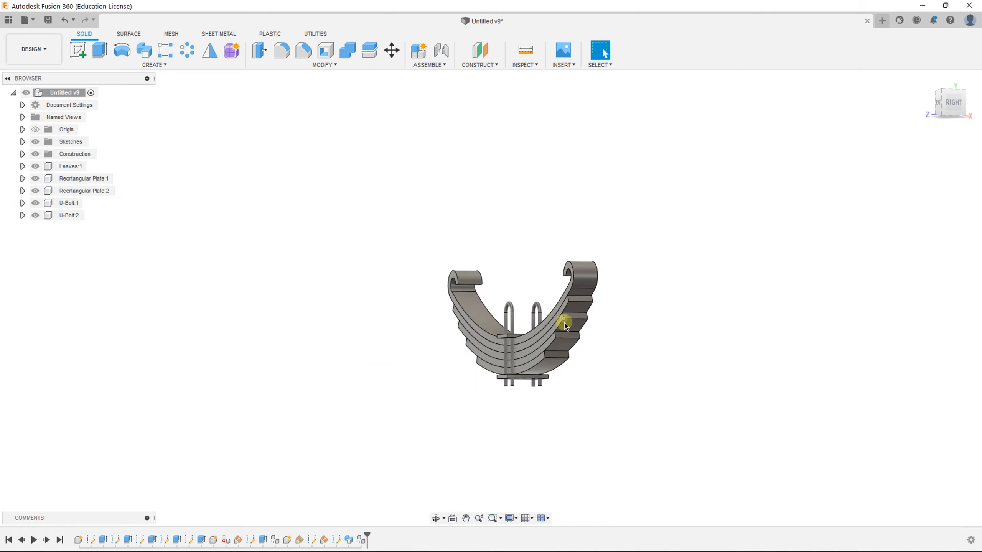
{"action": "middle_click_drag", "start_coordinate": [431, 285], "coordinate": [264, 330]}
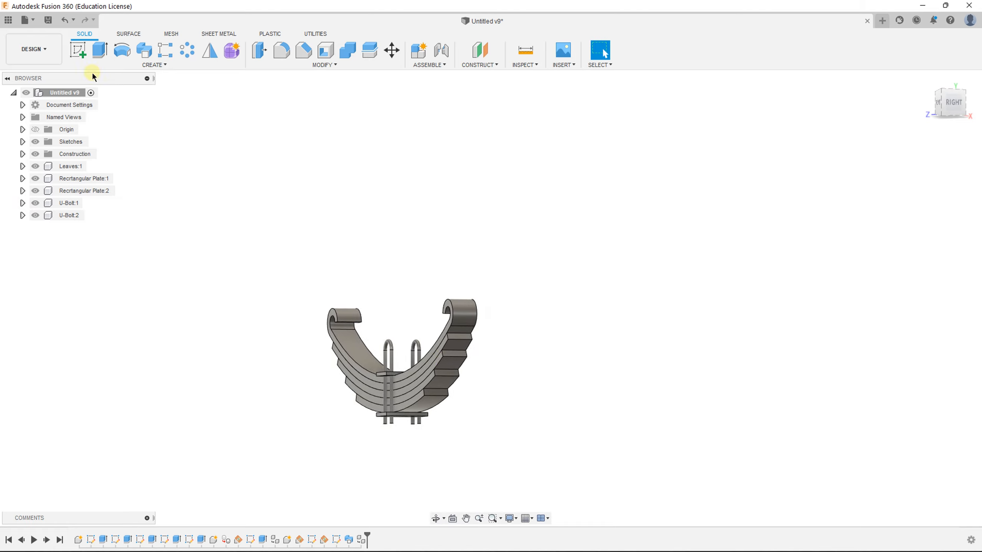
{"action": "right_click", "coordinate": [82, 91]}
{"action": "left_click", "coordinate": [110, 95]}
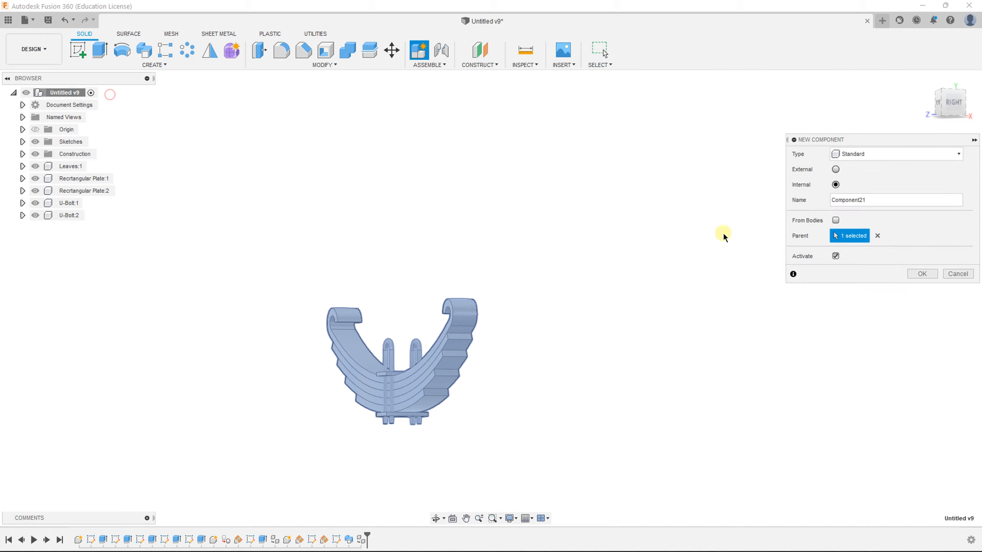
{"action": "left_click", "coordinate": [887, 197]}
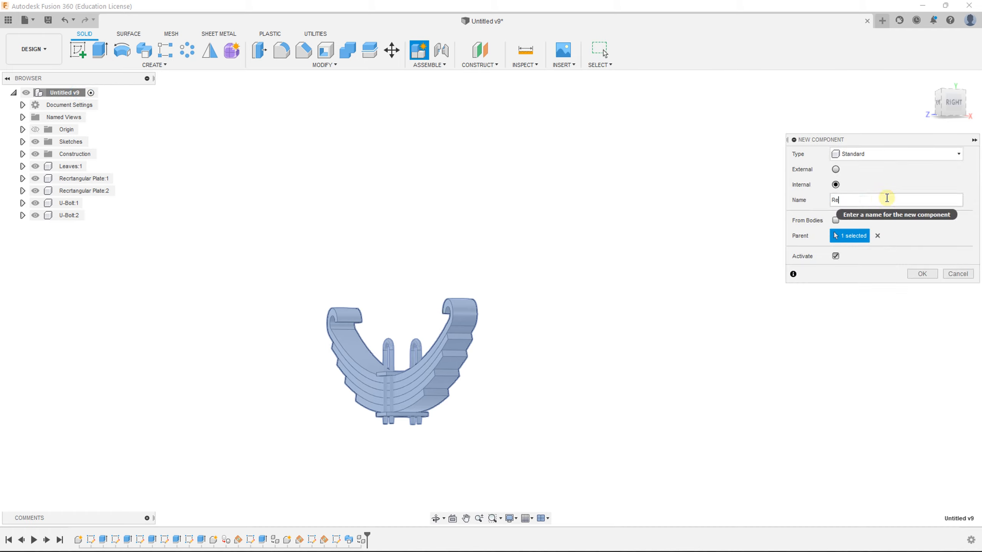
{"action": "type", "text": "Rebound Plate"}
{"action": "left_click", "coordinate": [920, 274]}
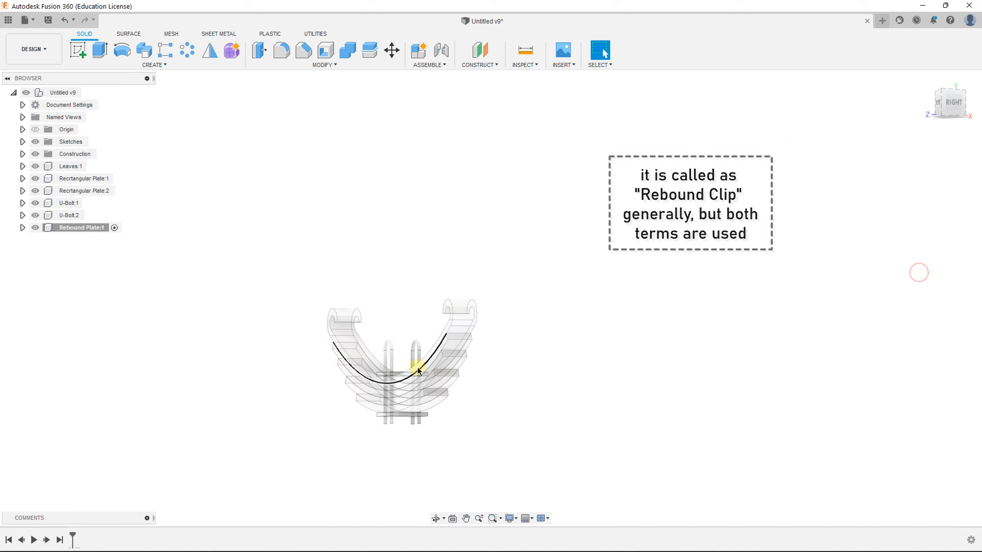
Start a sketch on the end face of the third leaf from the top.
{"action": "left_click_drag", "start_coordinate": [513, 367], "coordinate": [523, 372]}
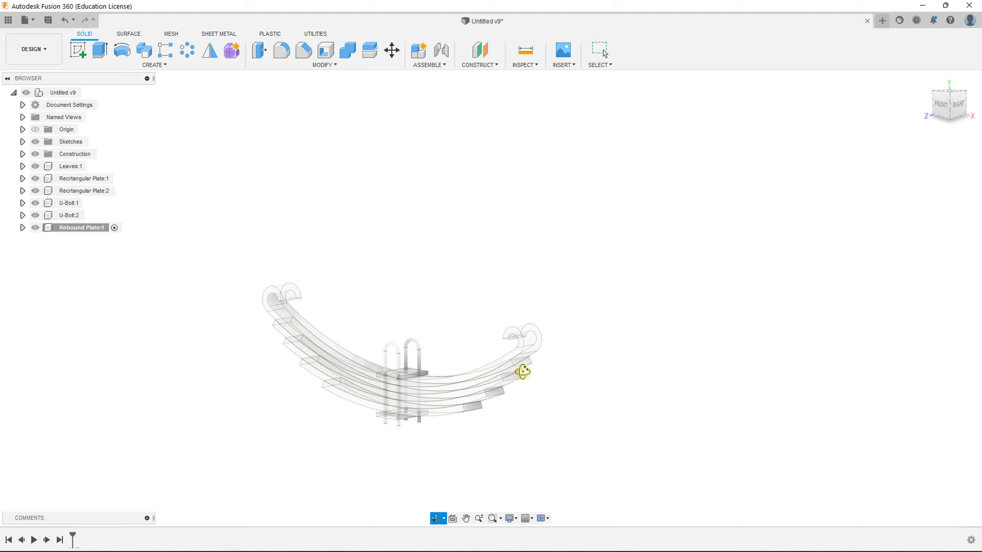
{"action": "middle_click_drag", "start_coordinate": [544, 406], "coordinate": [519, 426], "text": "shift"}
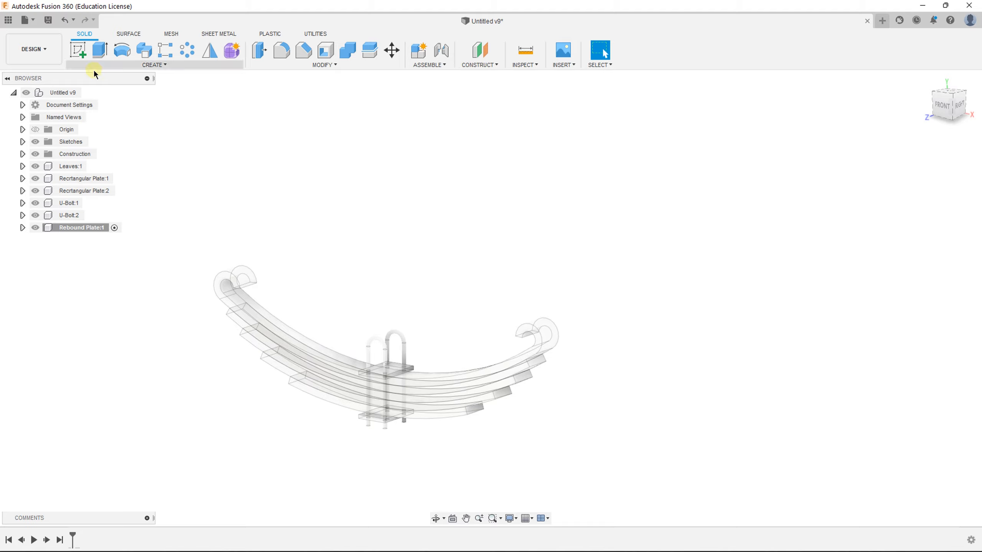
{"action": "left_click", "coordinate": [88, 53]}
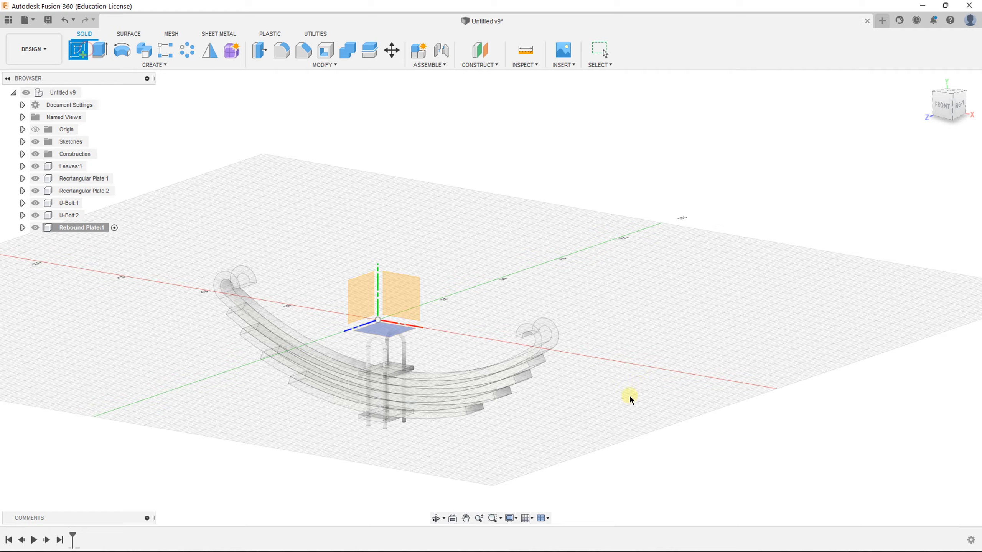
{"action": "scroll", "coordinate": [629, 397], "scroll_direction": "up", "scroll_amount": 5}
{"action": "middle_click_drag", "start_coordinate": [522, 371], "coordinate": [661, 388], "text": "shift"}
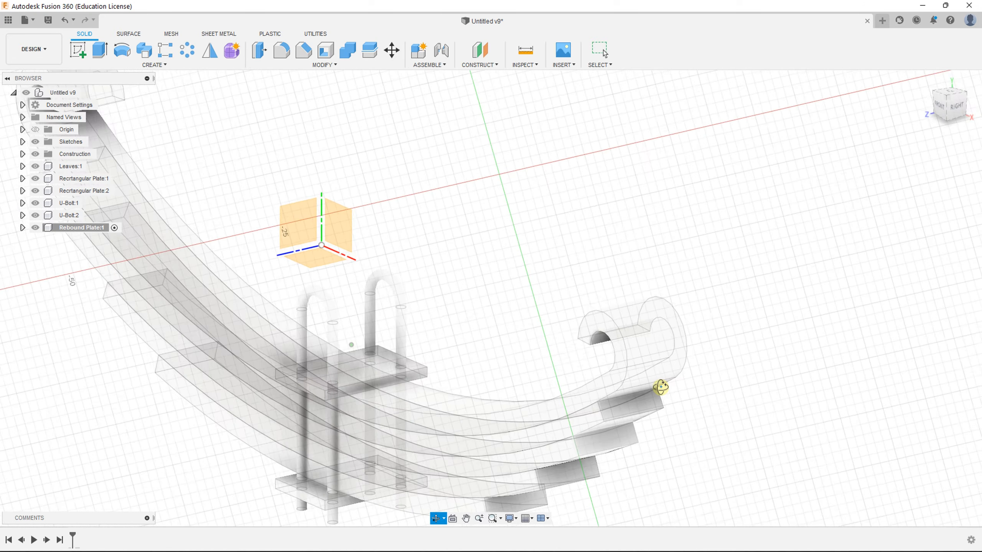
{"action": "scroll", "coordinate": [622, 442], "scroll_direction": "up", "scroll_amount": 5}
{"action": "scroll", "coordinate": [606, 435], "scroll_direction": "up", "scroll_amount": 3}
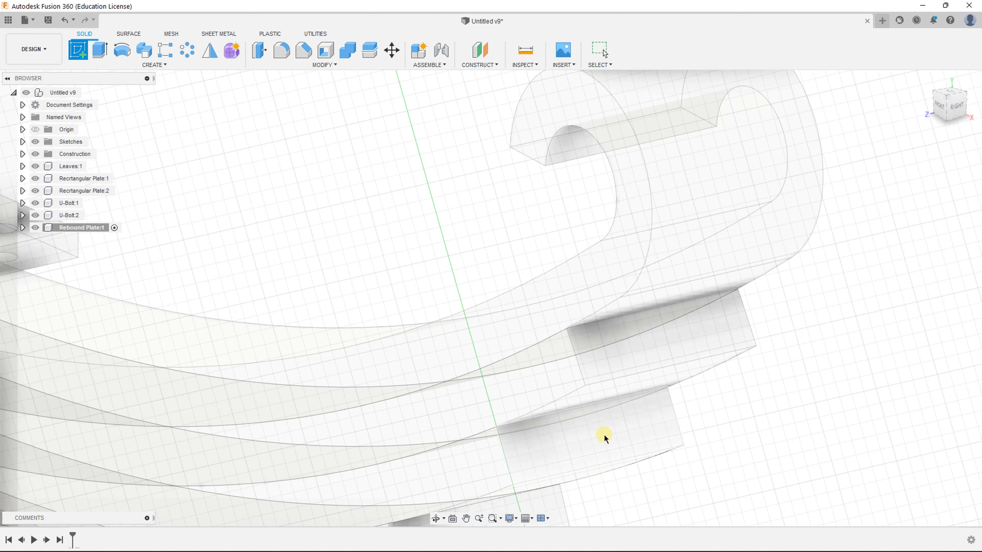
{"action": "scroll", "coordinate": [593, 440], "scroll_direction": "up", "scroll_amount": 3}
{"action": "left_click", "coordinate": [594, 441]}
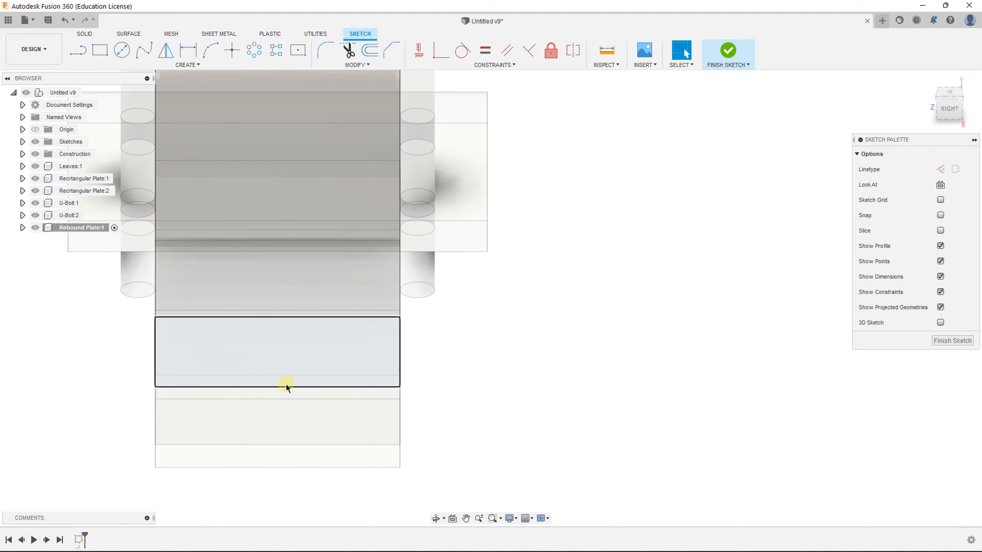
Project the lower edge of the leaf's end face into the sketch.
{"action": "key", "text": "p"}
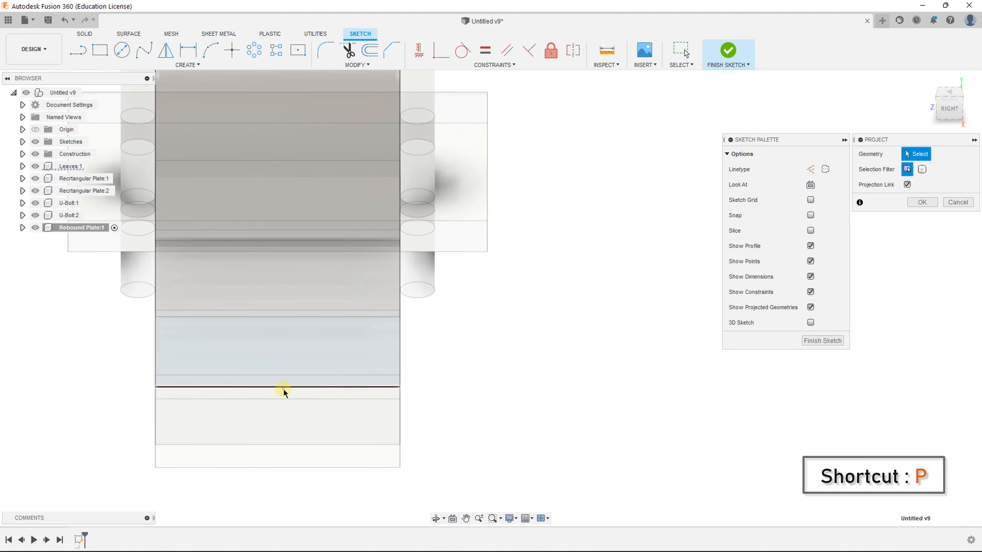
{"action": "left_click", "coordinate": [285, 388]}
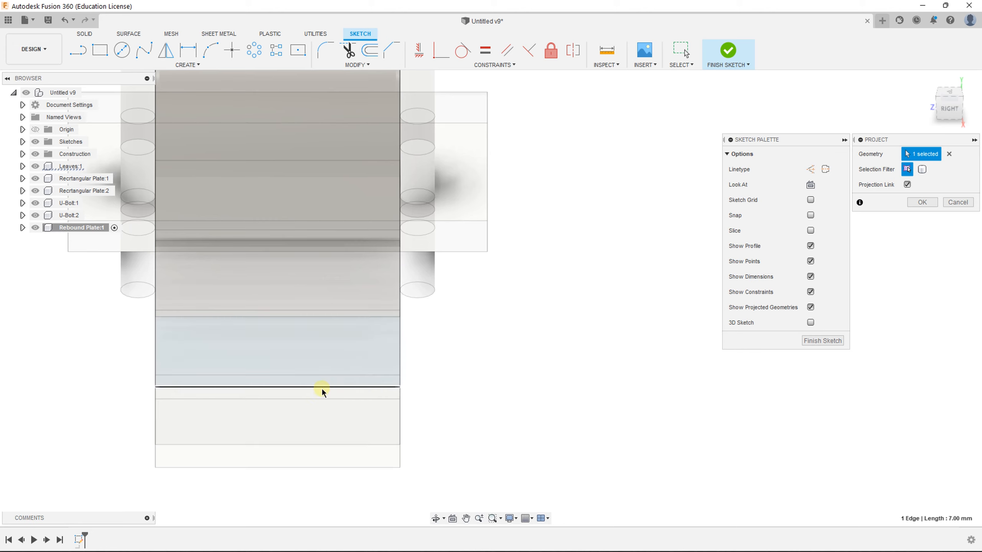
{"action": "scroll", "coordinate": [322, 392], "scroll_direction": "up", "scroll_amount": 2}
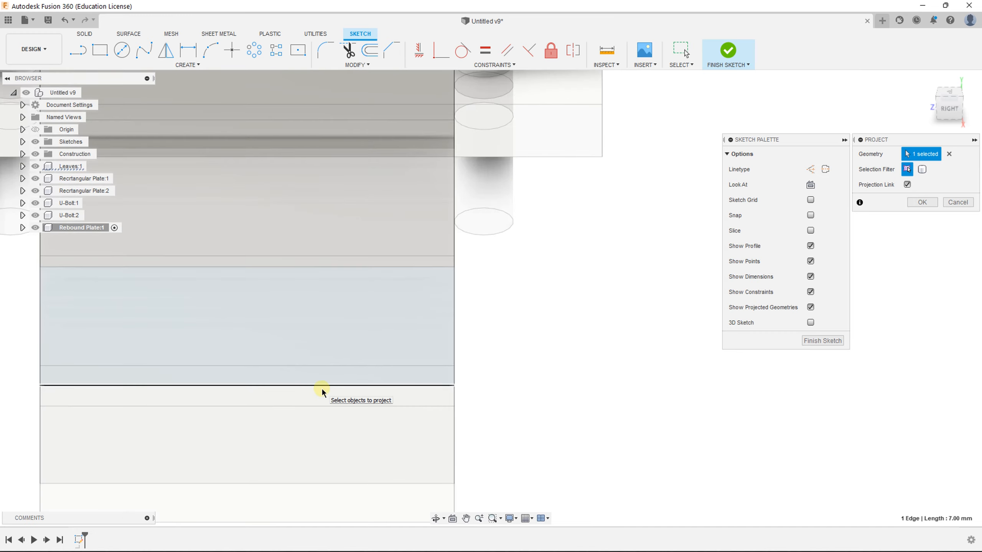
{"action": "left_click", "coordinate": [922, 202]}
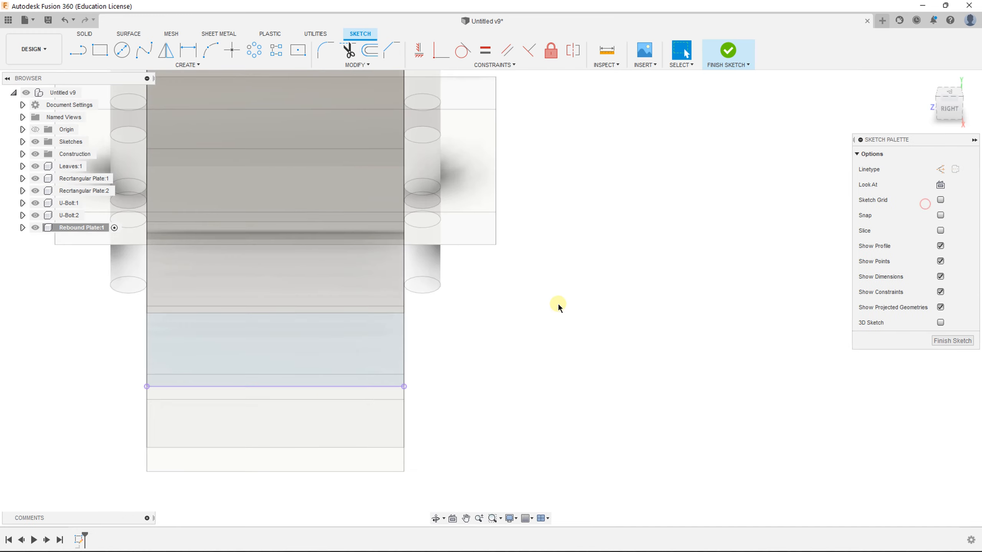
Draw a 10 mm line straight up from the left end of the projected edge, along the leaf's side.
{"action": "middle_click_drag", "start_coordinate": [559, 305], "coordinate": [641, 332]}
{"action": "key", "text": "l"}
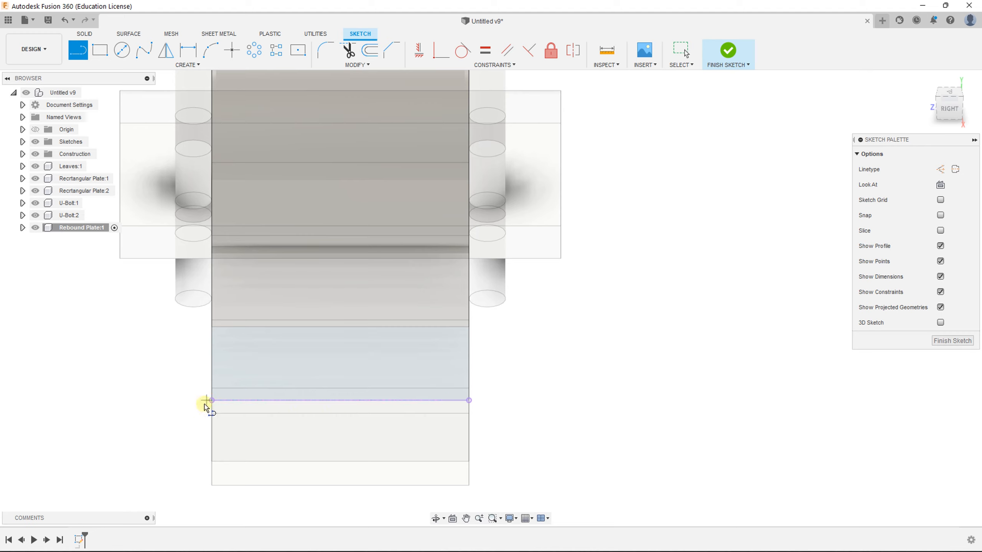
{"action": "left_click", "coordinate": [211, 401]}
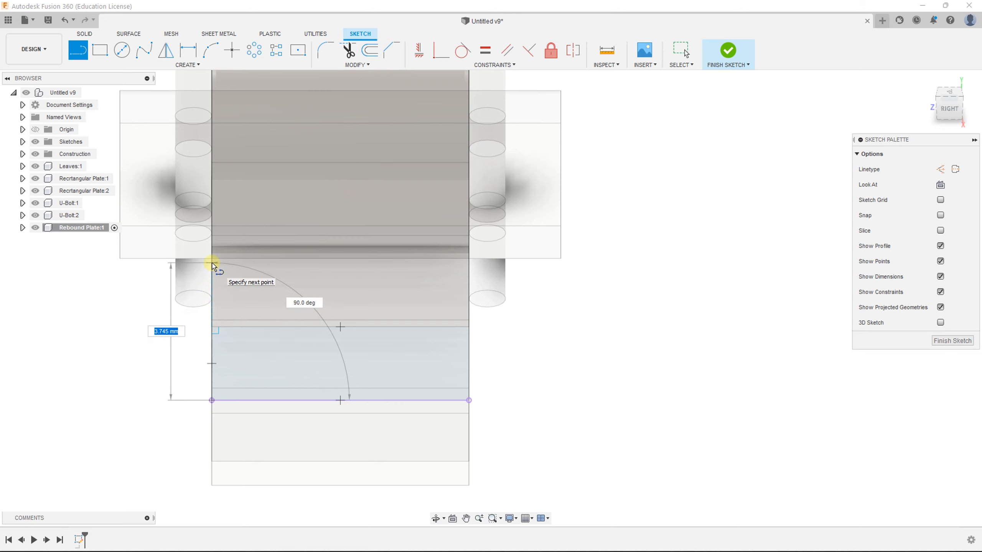
{"action": "type", "text": "10"}
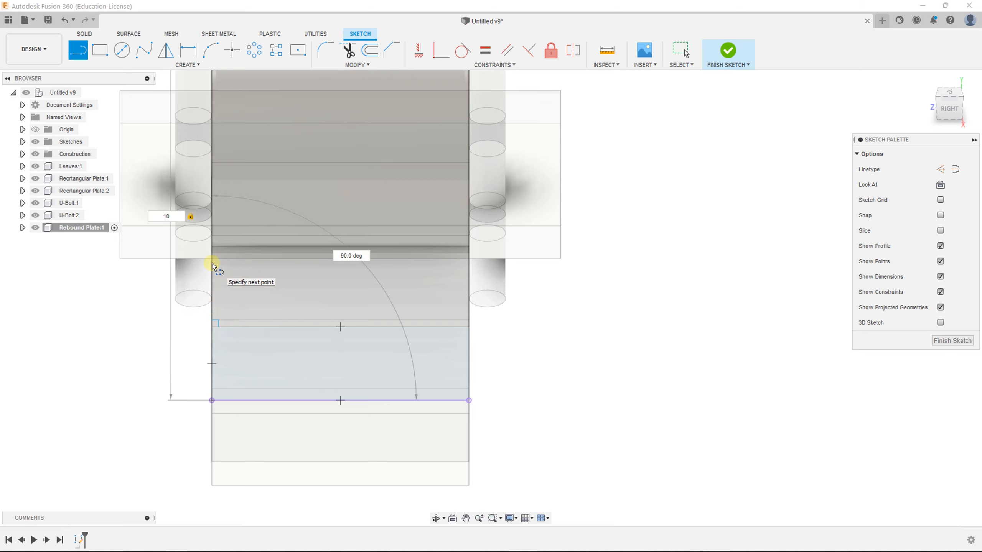
{"action": "scroll", "coordinate": [212, 267], "scroll_direction": "down", "scroll_amount": 3}
{"action": "key", "text": "Return"}
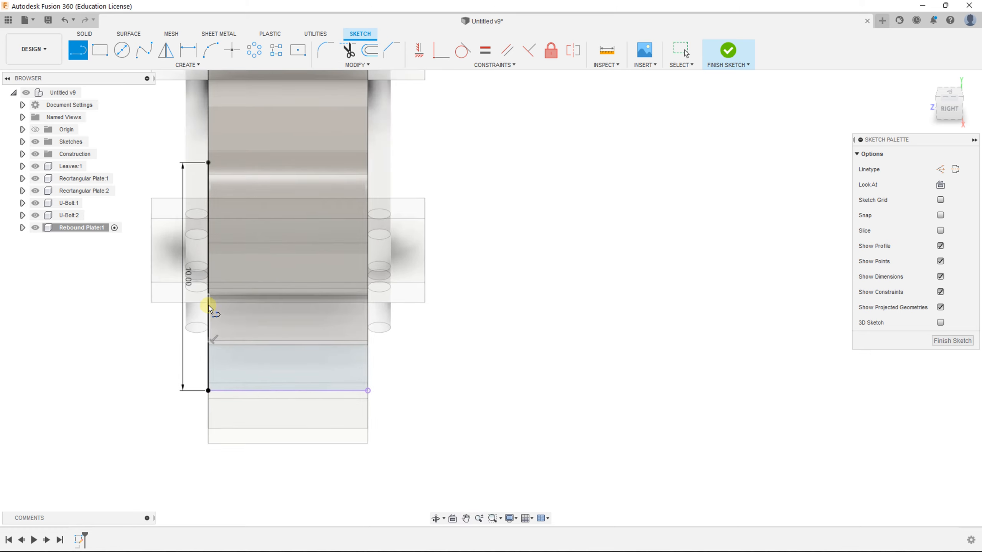
Draw a line about 2.5 mm up from the projected edge's right end and constrain it equal to the left line.
{"action": "left_click", "coordinate": [365, 392]}
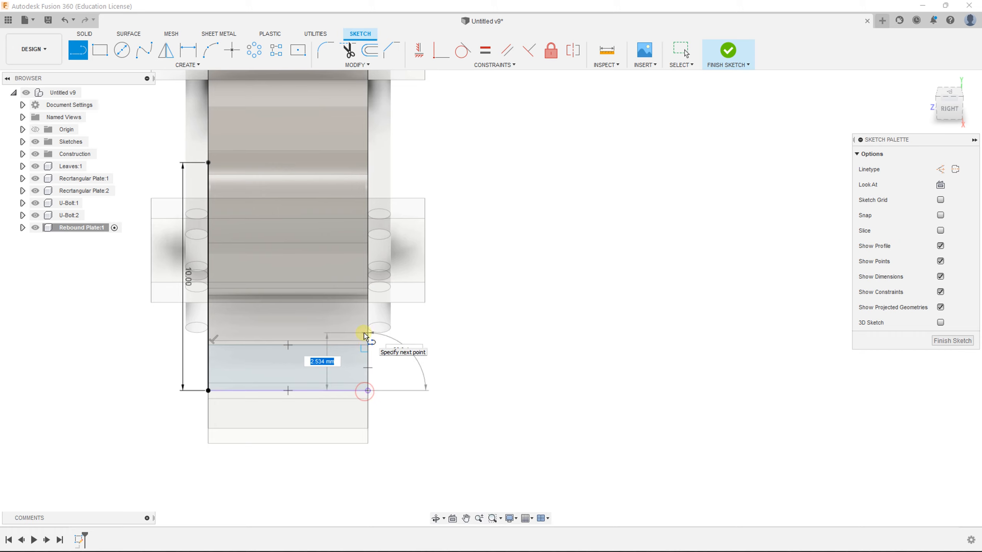
{"action": "left_click", "coordinate": [367, 333]}
{"action": "scroll", "coordinate": [457, 325], "scroll_direction": "down", "scroll_amount": 1}
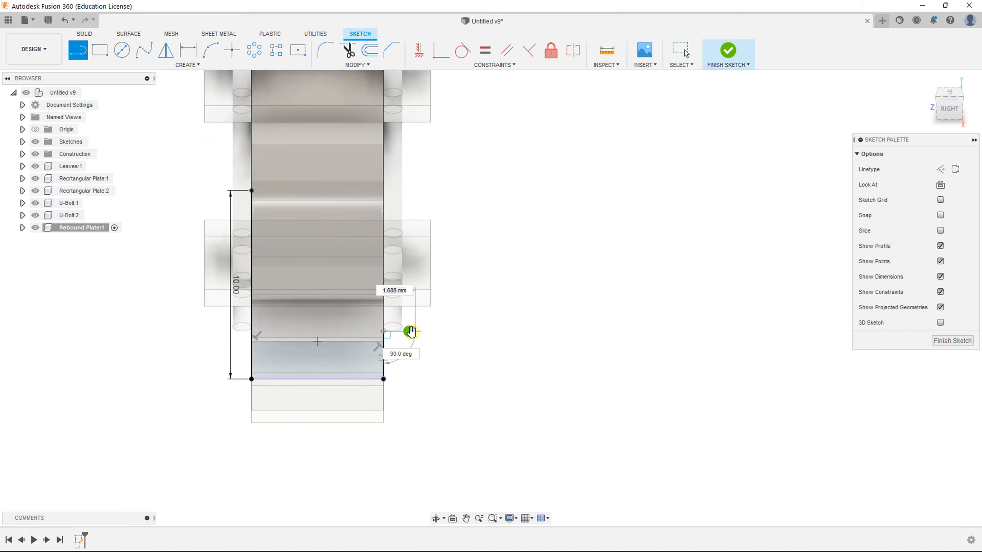
{"action": "left_click", "coordinate": [409, 331]}
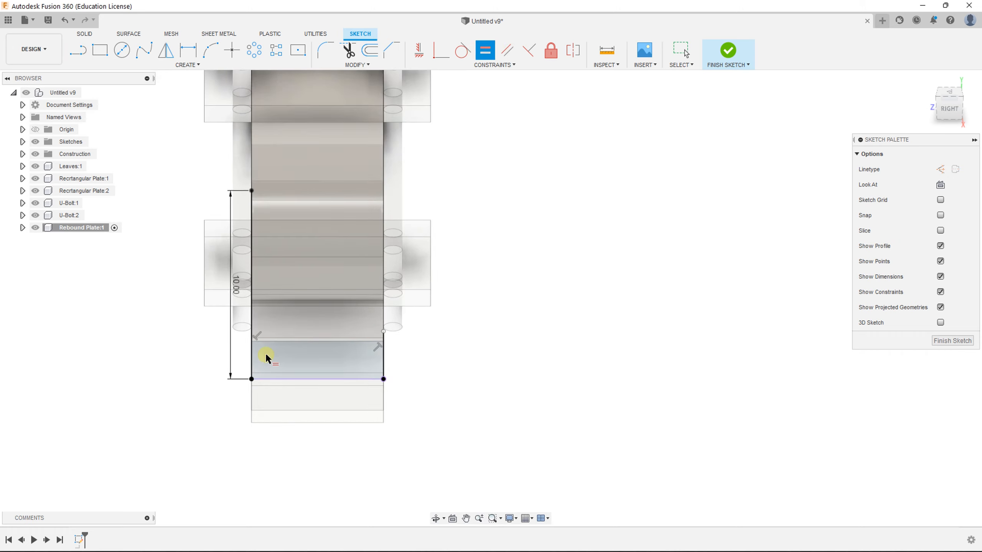
{"action": "left_click", "coordinate": [386, 361]}
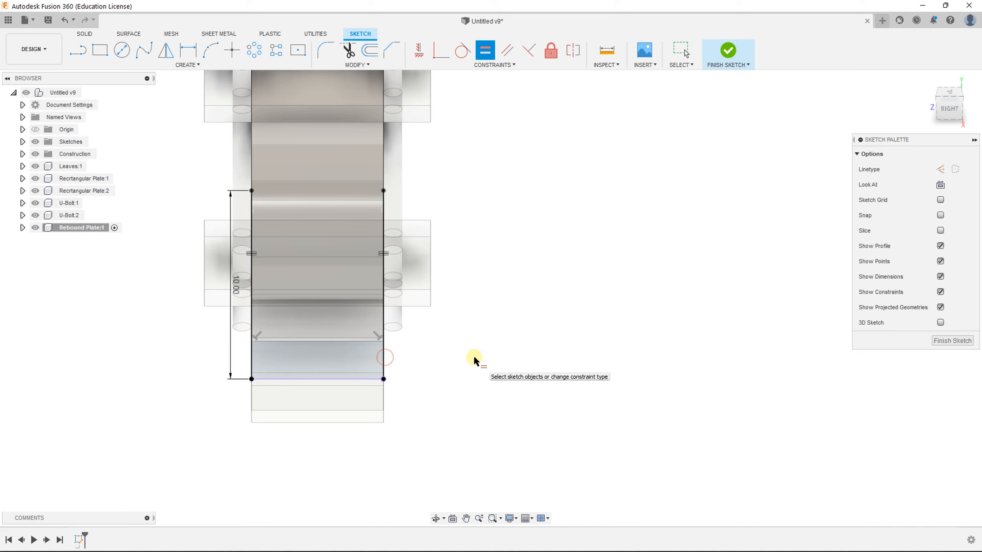
{"action": "key", "text": "Escape"}
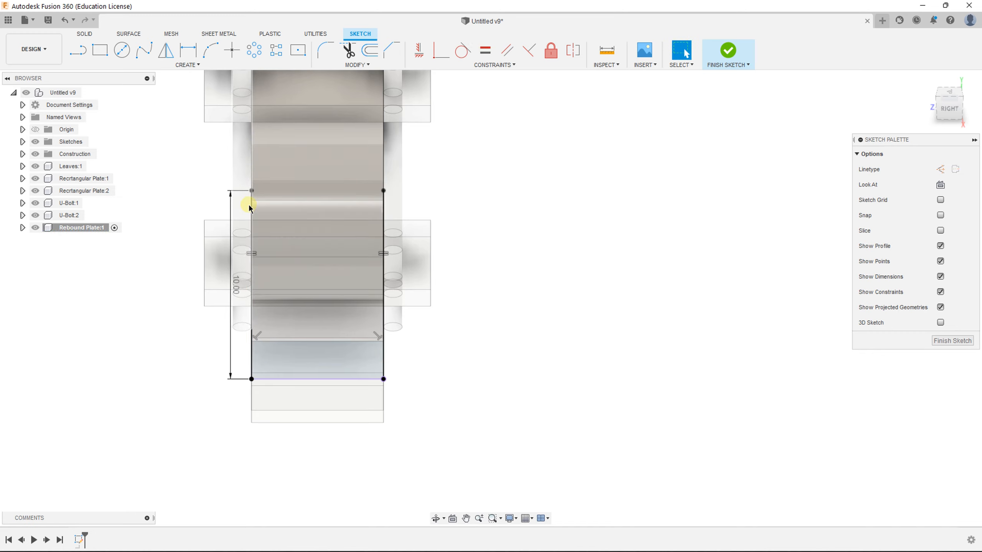
Offset the two side lines and the projected bottom edge of the U-shaped profile outward by 0.5 mm.
{"action": "middle_click_drag", "start_coordinate": [472, 306], "coordinate": [509, 352]}
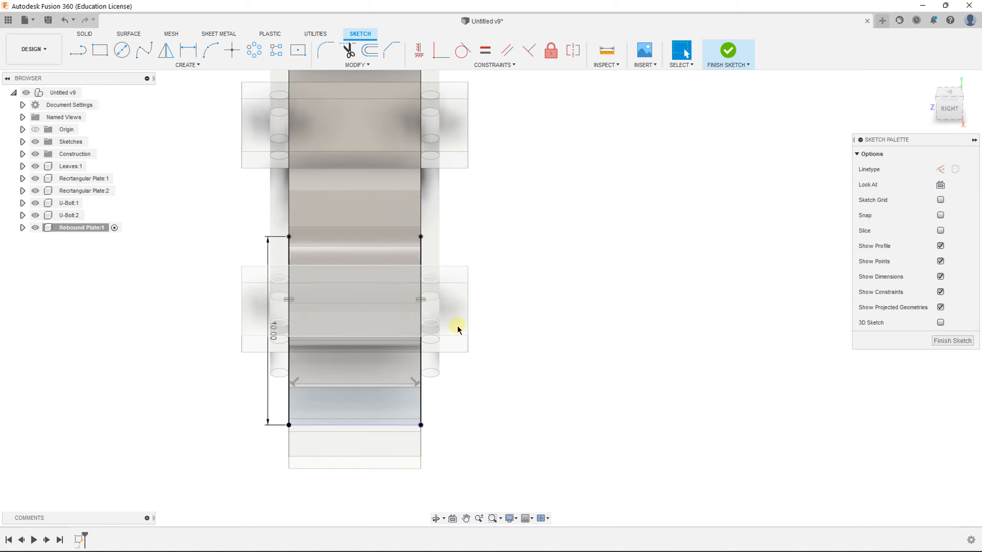
{"action": "mouse_move", "coordinate": [457, 330]}
{"action": "middle_mouse_down", "text": "shift"}
{"action": "mouse_move", "coordinate": [661, 331]}
{"action": "mouse_move", "coordinate": [673, 343]}
{"action": "mouse_move", "coordinate": [662, 341]}
{"action": "mouse_move", "coordinate": [686, 321]}
{"action": "mouse_move", "coordinate": [627, 344]}
{"action": "mouse_move", "coordinate": [658, 344]}
{"action": "mouse_move", "coordinate": [480, 309]}
{"action": "middle_mouse_up", "text": "shift"}
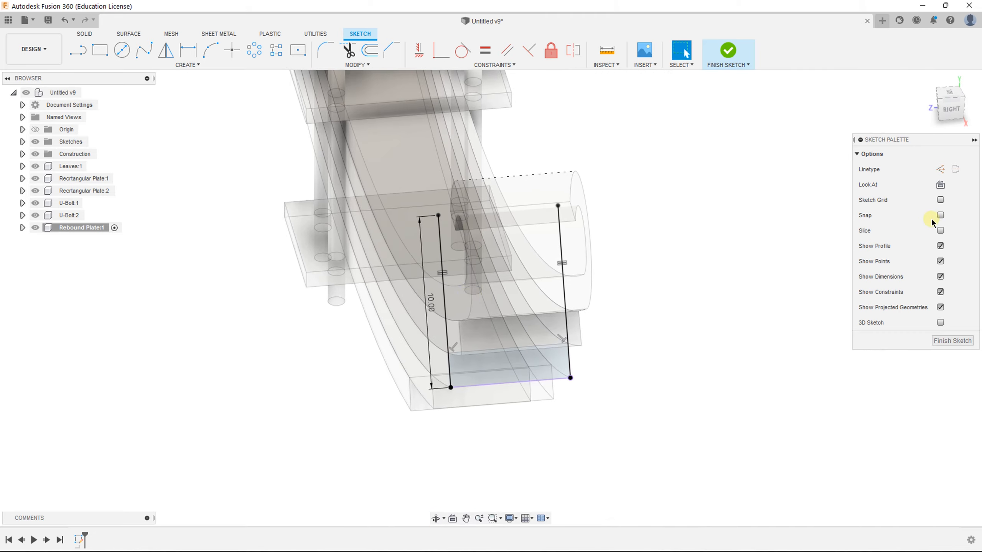
{"action": "left_click", "coordinate": [943, 187]}
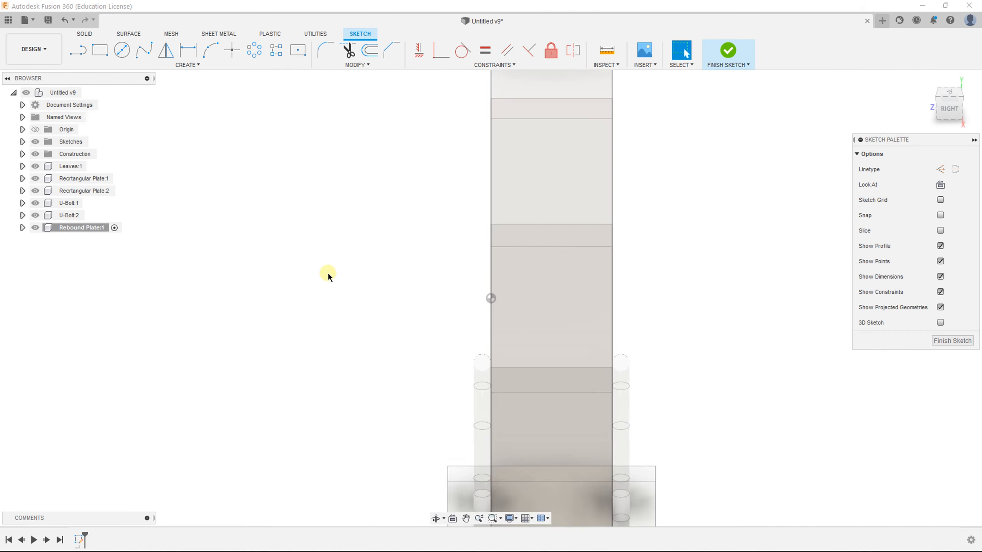
{"action": "scroll", "coordinate": [328, 274], "scroll_direction": "down", "scroll_amount": 4}
{"action": "middle_click_drag", "start_coordinate": [630, 439], "coordinate": [573, 256]}
{"action": "scroll", "coordinate": [539, 229], "scroll_direction": "down", "scroll_amount": 2}
{"action": "scroll", "coordinate": [508, 327], "scroll_direction": "up", "scroll_amount": 6}
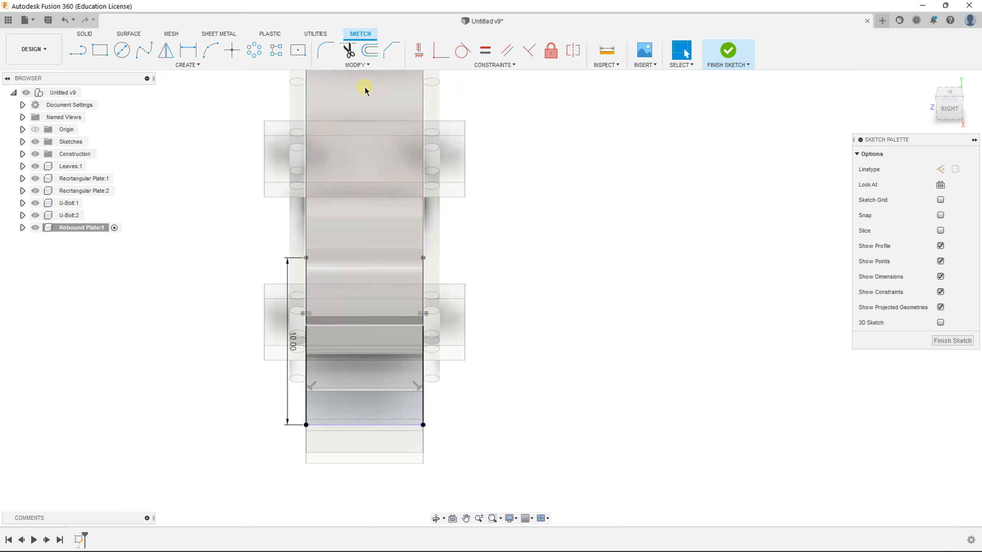
{"action": "left_click", "coordinate": [369, 49]}
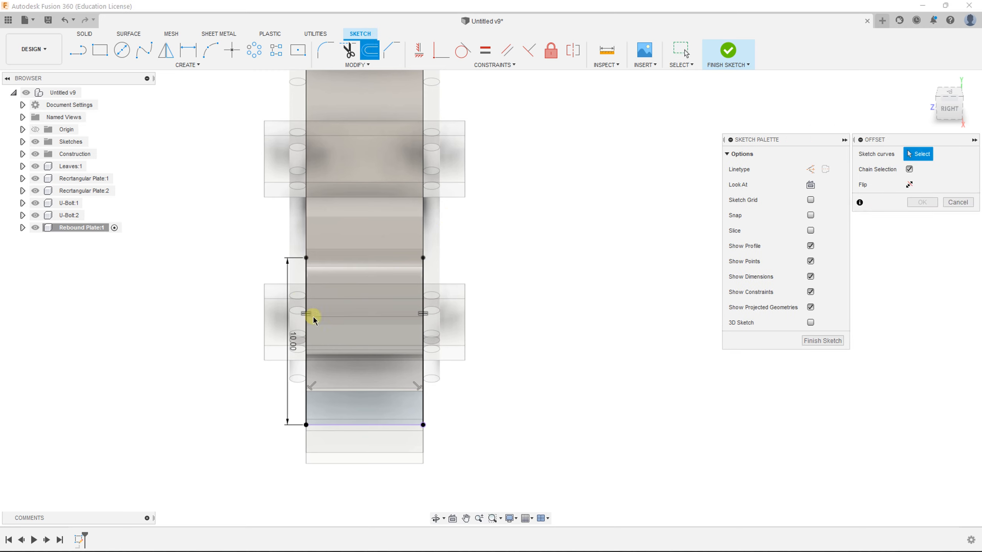
{"action": "left_click", "coordinate": [307, 287]}
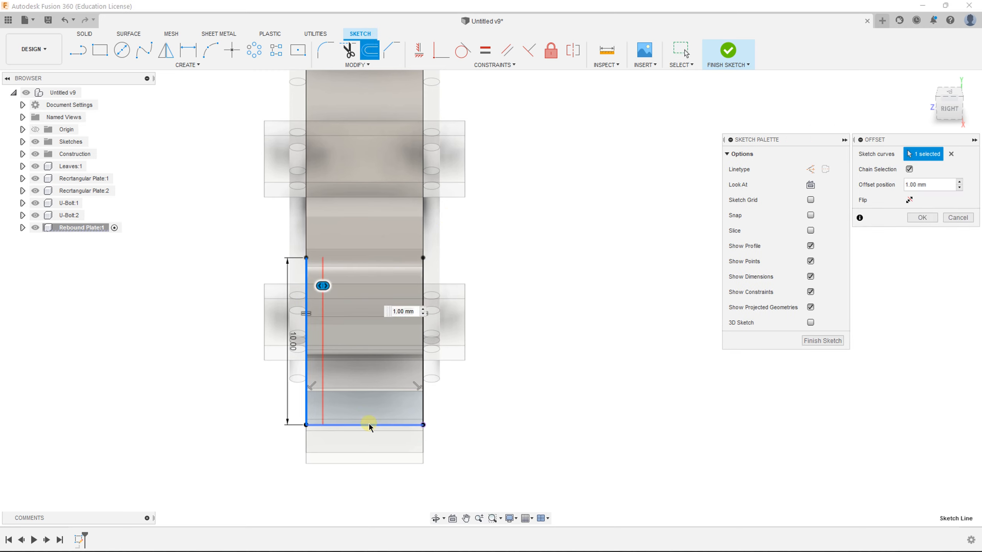
{"action": "left_click", "coordinate": [369, 425]}
{"action": "left_click", "coordinate": [426, 307]}
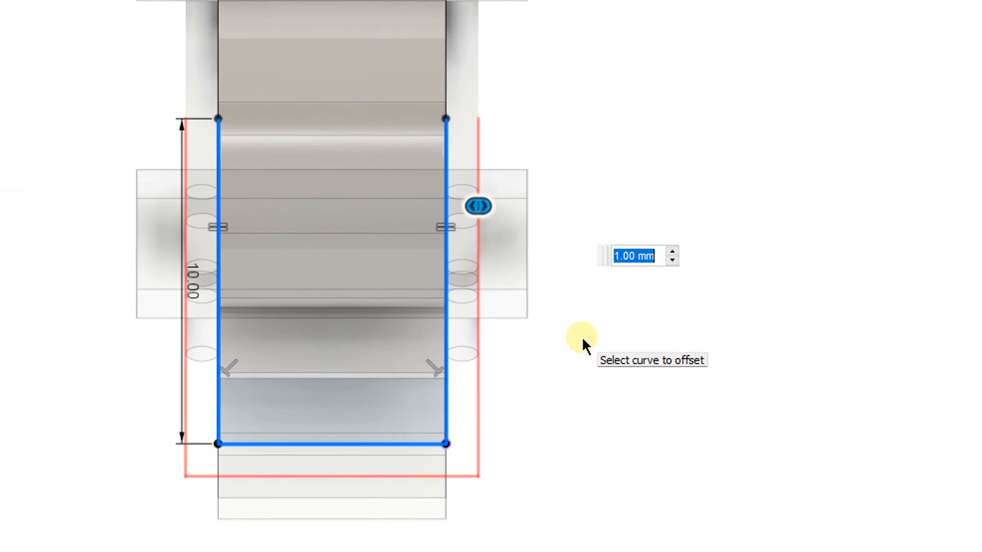
{"action": "type", "text": "0.5"}
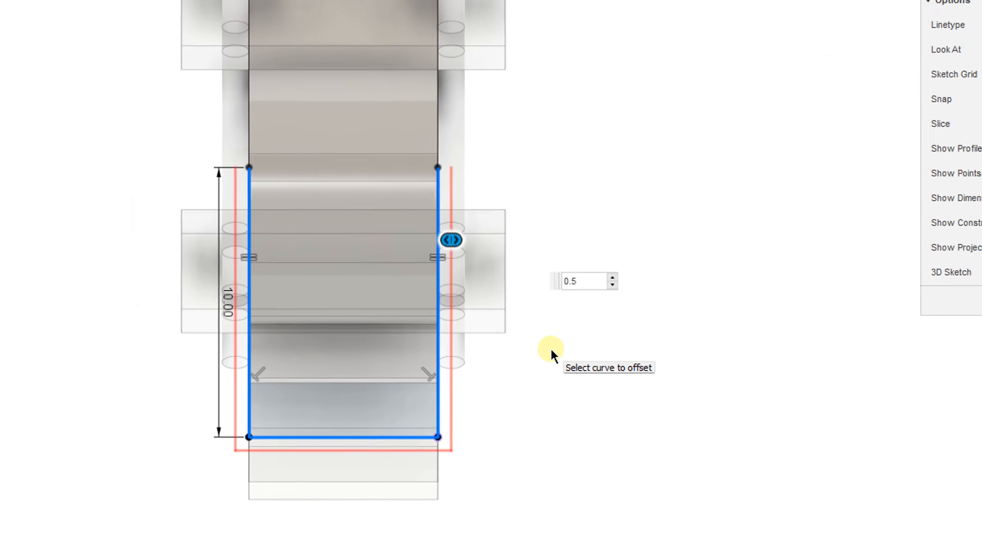
{"action": "key", "text": "Return"}
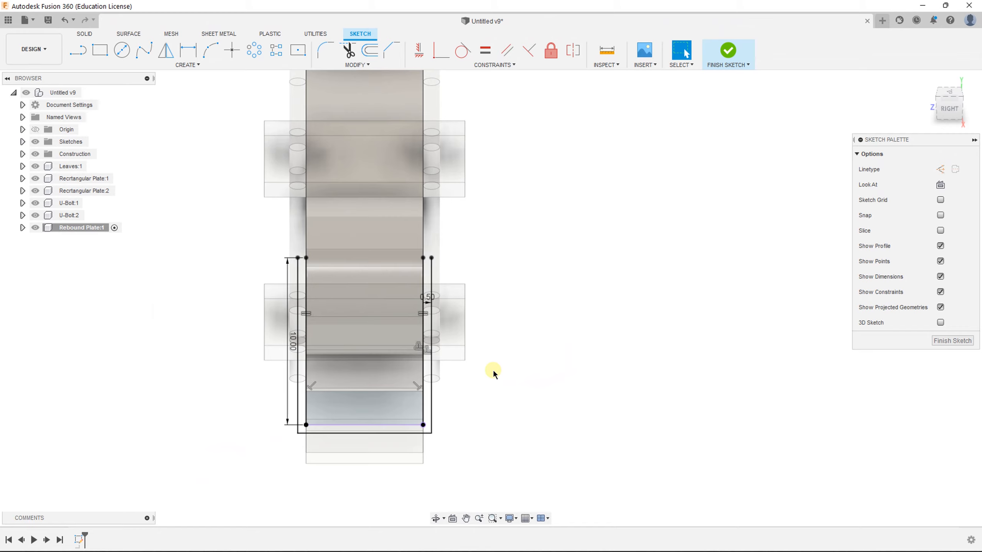
Close both open upper ends of the U-shaped profile with short lines and finish the sketch.
{"action": "key", "text": "l"}
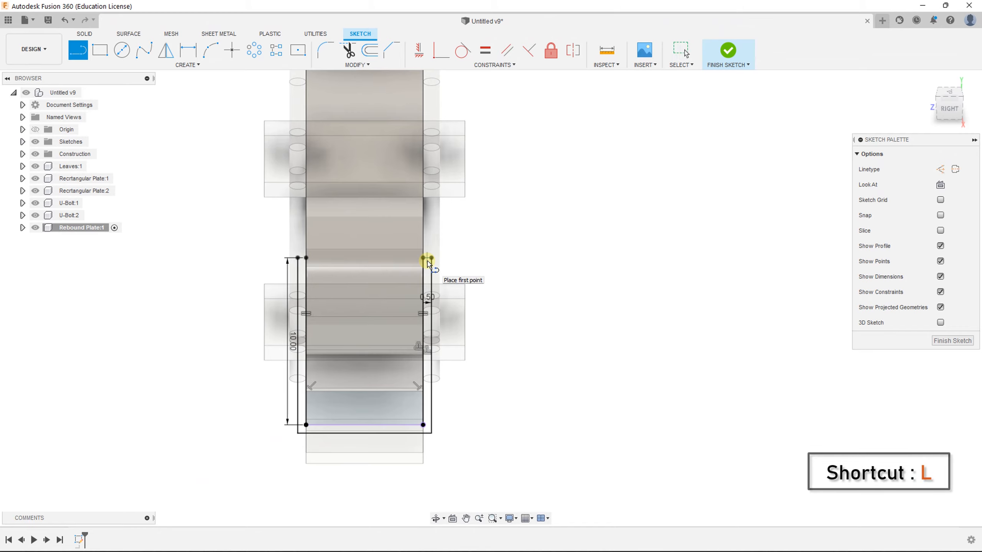
{"action": "scroll", "coordinate": [428, 264], "scroll_direction": "up", "scroll_amount": 3}
{"action": "left_click", "coordinate": [420, 256]}
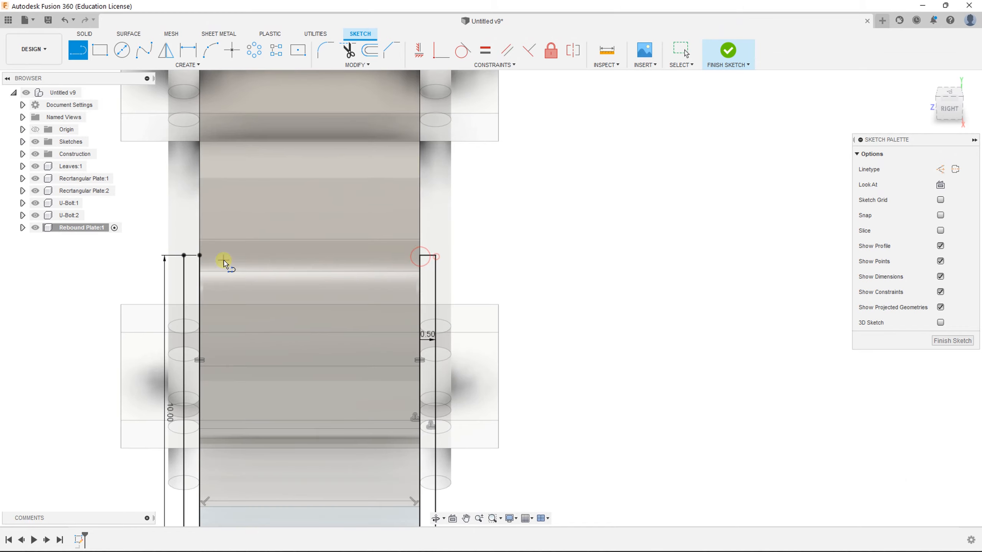
{"action": "left_click", "coordinate": [185, 256]}
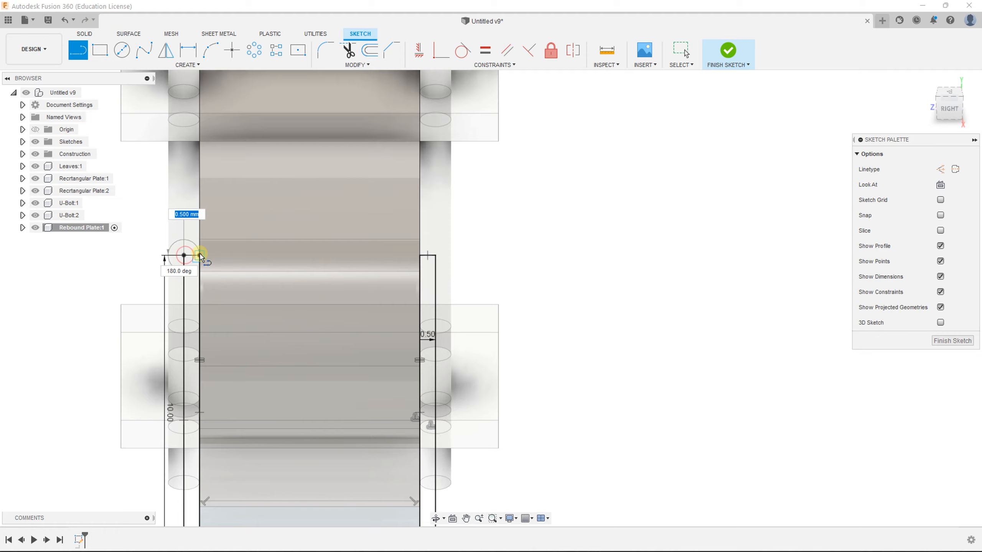
{"action": "left_click", "coordinate": [199, 256]}
{"action": "scroll", "coordinate": [272, 340], "scroll_direction": "down", "scroll_amount": 4}
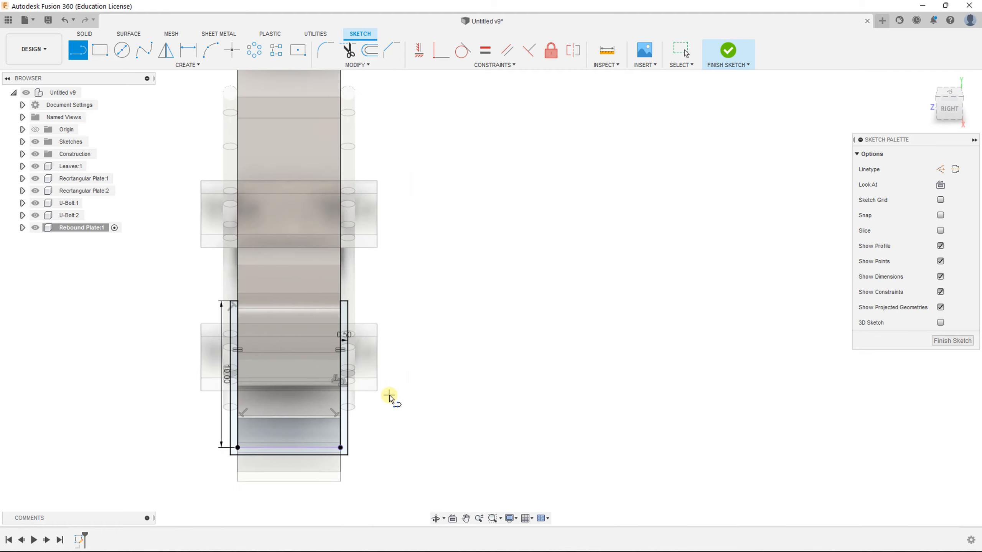
{"action": "mouse_move", "coordinate": [389, 397]}
{"action": "middle_mouse_down", "text": "shift"}
{"action": "mouse_move", "coordinate": [410, 397]}
{"action": "mouse_move", "coordinate": [401, 390]}
{"action": "mouse_move", "coordinate": [439, 369]}
{"action": "middle_mouse_up", "text": "shift"}
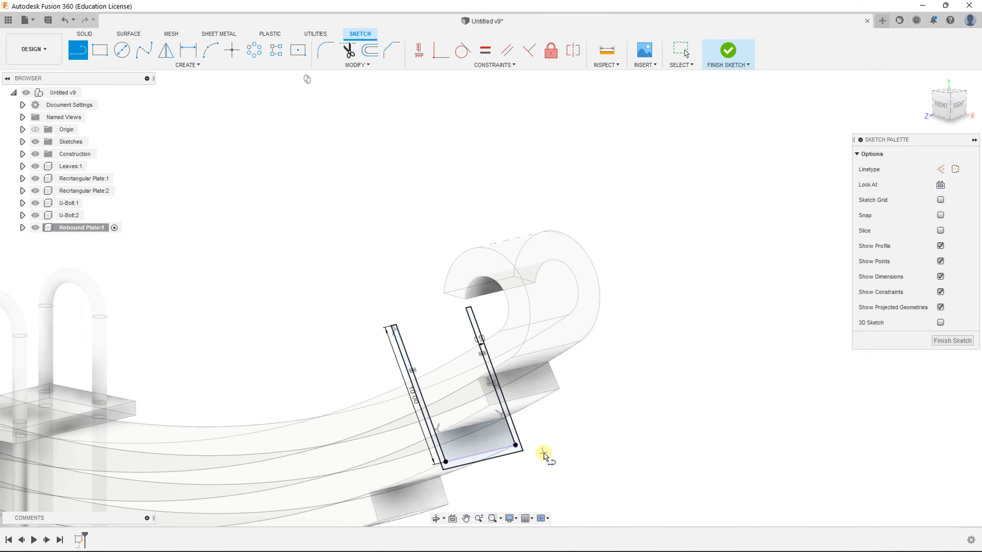
{"action": "left_click", "coordinate": [729, 47]}
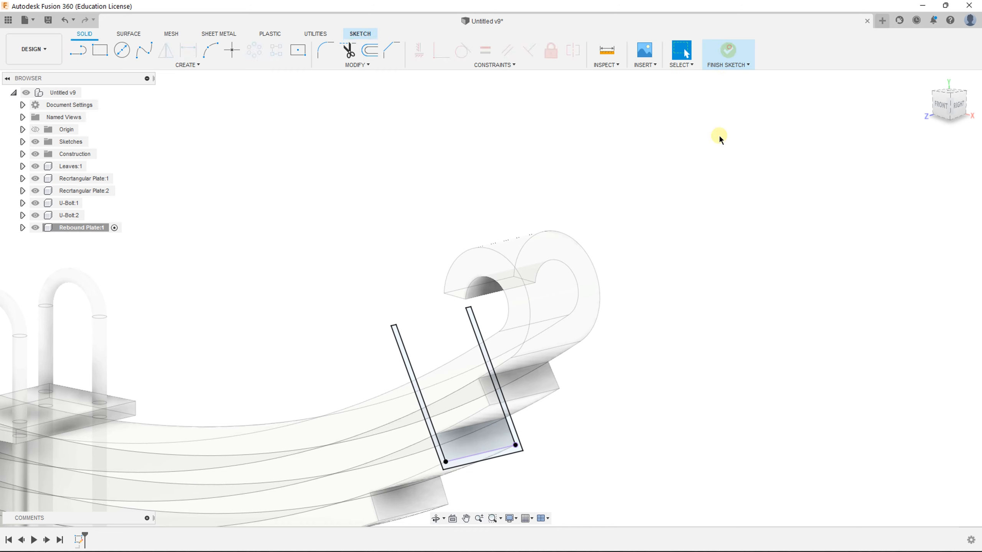
Extrude the U-shaped profile -5 mm as a new body, back along the leaves toward the U-bolts.
{"action": "key", "text": "e"}
{"action": "left_click", "coordinate": [402, 351]}
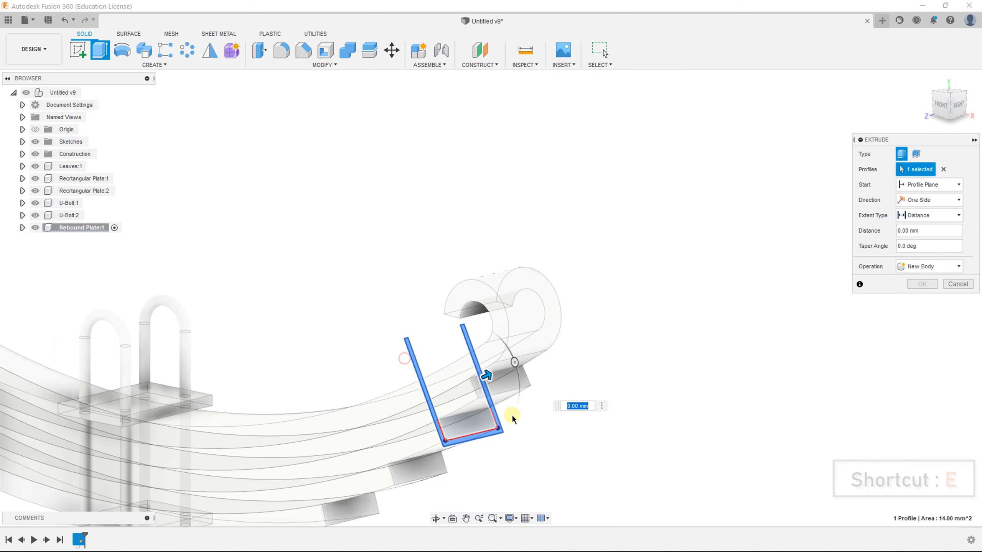
{"action": "scroll", "coordinate": [510, 411], "scroll_direction": "down", "scroll_amount": 2}
{"action": "mouse_move", "coordinate": [362, 442]}
{"action": "middle_mouse_down", "text": "shift"}
{"action": "mouse_move", "coordinate": [451, 445]}
{"action": "mouse_move", "coordinate": [521, 372]}
{"action": "middle_mouse_up", "text": "shift"}
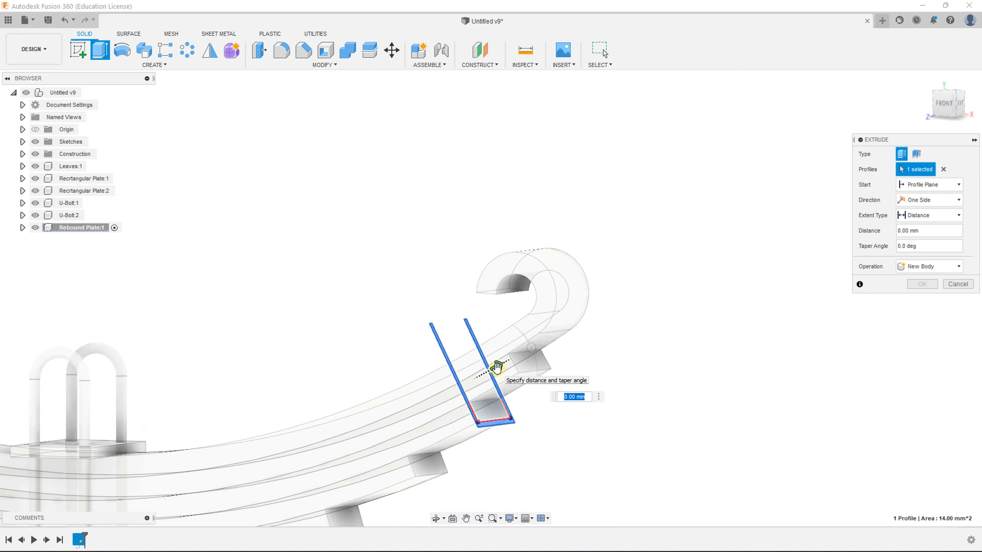
{"action": "left_click_drag", "start_coordinate": [497, 367], "coordinate": [435, 419]}
{"action": "scroll", "coordinate": [409, 477], "scroll_direction": "up", "scroll_amount": 3}
{"action": "middle_click_drag", "start_coordinate": [463, 448], "coordinate": [484, 443], "text": "shift"}
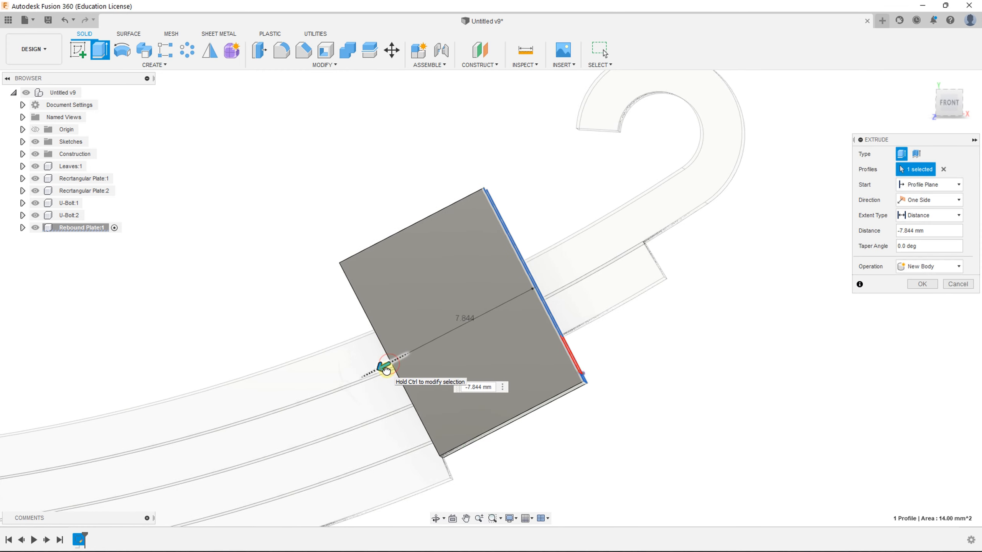
{"action": "left_click_drag", "start_coordinate": [390, 366], "coordinate": [441, 361]}
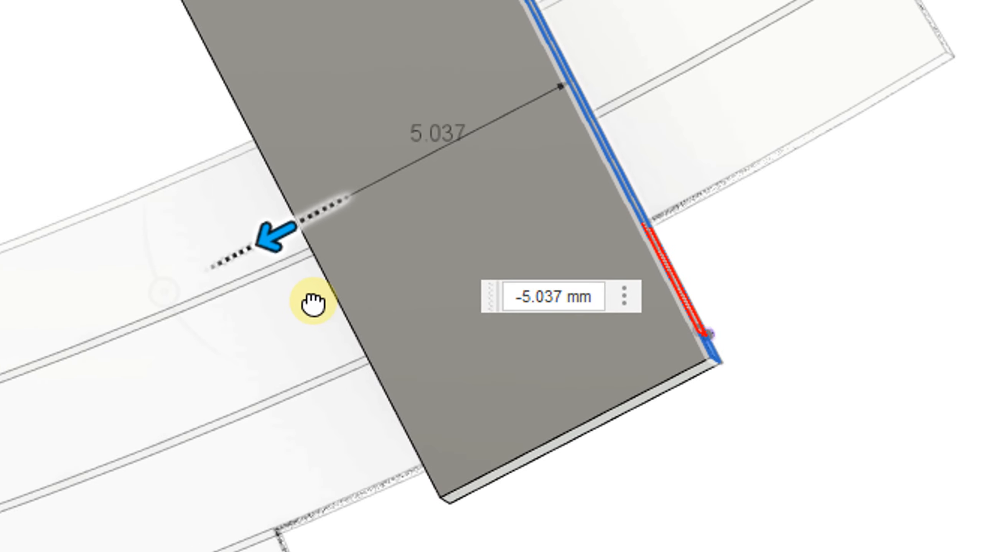
{"action": "left_click_drag", "start_coordinate": [313, 304], "coordinate": [313, 305]}
{"action": "type", "text": "-5"}
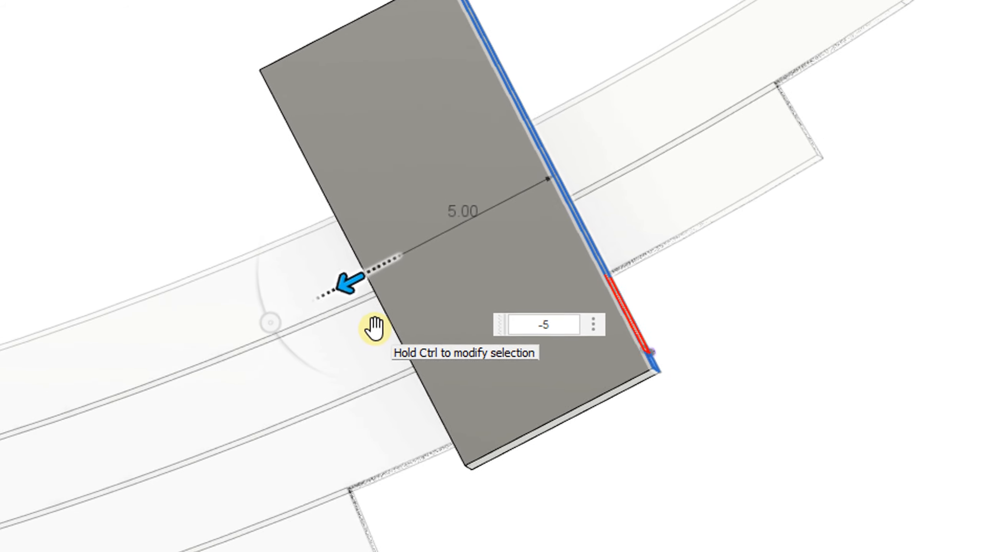
{"action": "key", "text": "Return"}
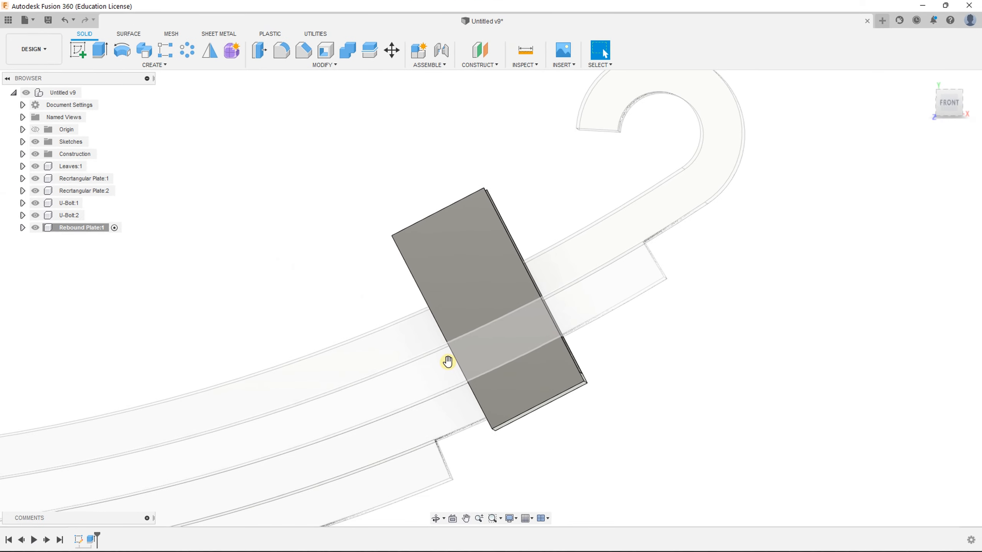
Start a sketch on the front outer side face of the U-shaped rebound plate.
{"action": "scroll", "coordinate": [504, 371], "scroll_direction": "down", "scroll_amount": 5}
{"action": "mouse_move", "coordinate": [536, 375]}
{"action": "middle_mouse_down", "text": "shift"}
{"action": "mouse_move", "coordinate": [530, 393]}
{"action": "mouse_move", "coordinate": [543, 423]}
{"action": "mouse_move", "coordinate": [521, 373]}
{"action": "middle_mouse_up", "text": "shift"}
{"action": "left_click", "coordinate": [502, 340]}
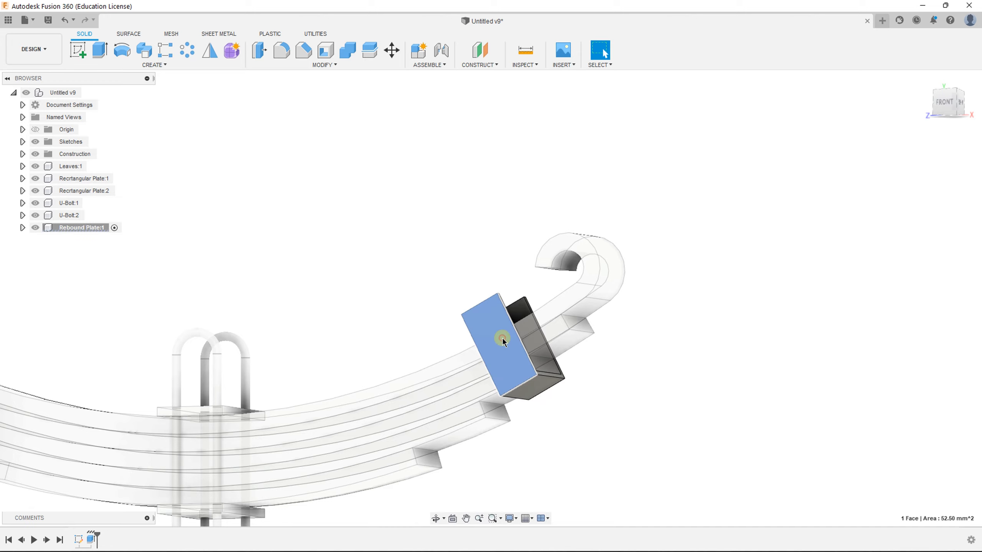
{"action": "left_click", "coordinate": [86, 56]}
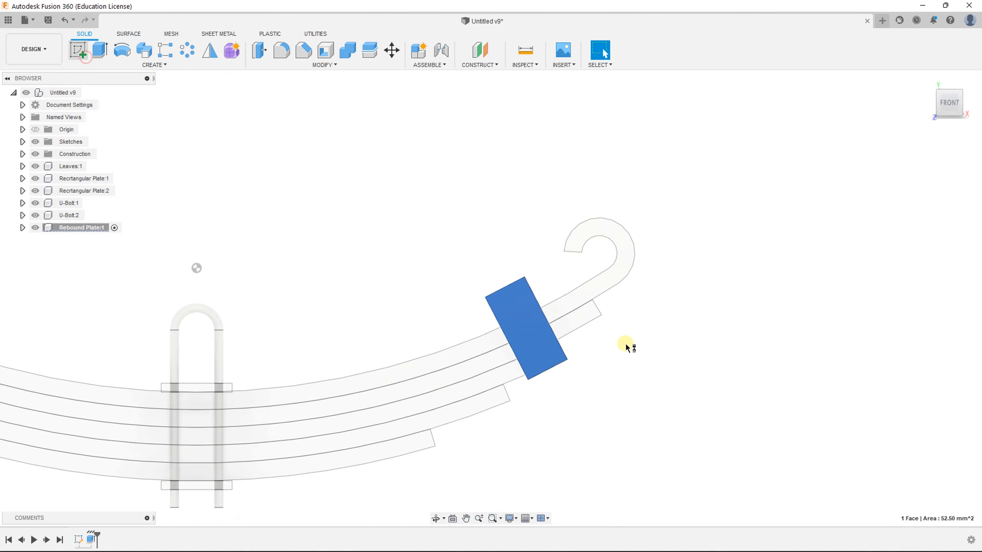
Draw a construction centreline on the side face from the midpoint of its lower edge to the midpoint of its upper edge.
{"action": "scroll", "coordinate": [570, 377], "scroll_direction": "up", "scroll_amount": 3}
{"action": "middle_click_drag", "start_coordinate": [570, 377], "coordinate": [482, 388]}
{"action": "key", "text": "x"}
{"action": "key", "text": "l"}
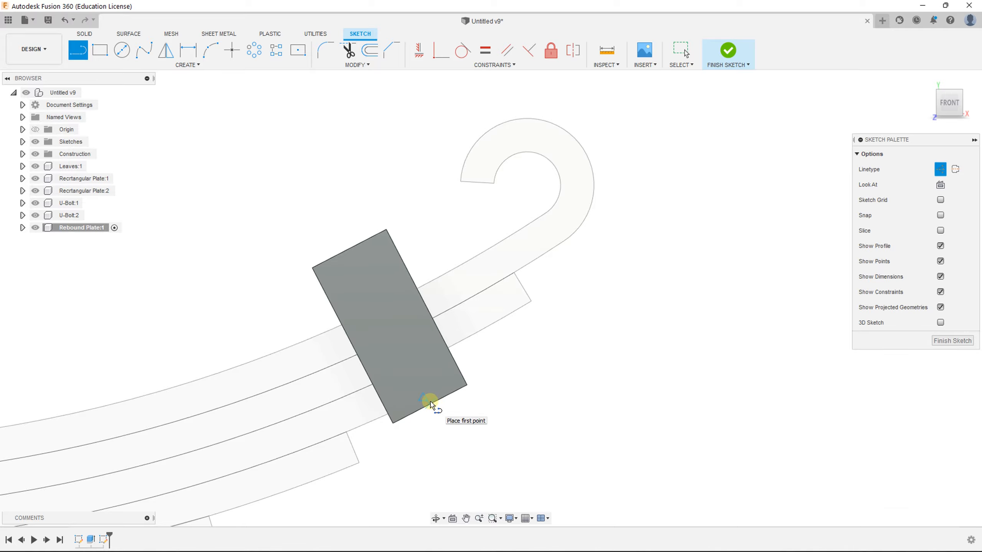
{"action": "scroll", "coordinate": [433, 403], "scroll_direction": "up", "scroll_amount": 3}
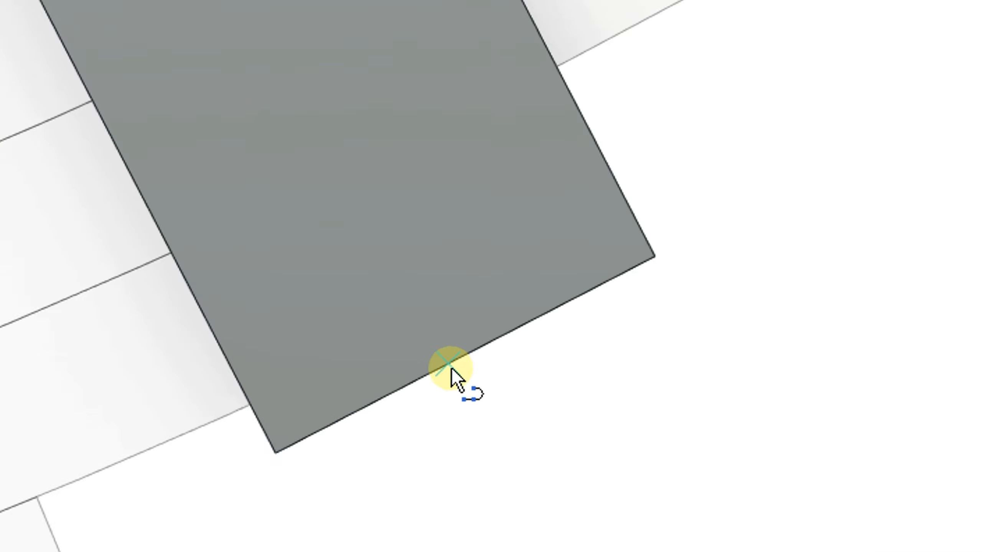
{"action": "left_click", "coordinate": [463, 355]}
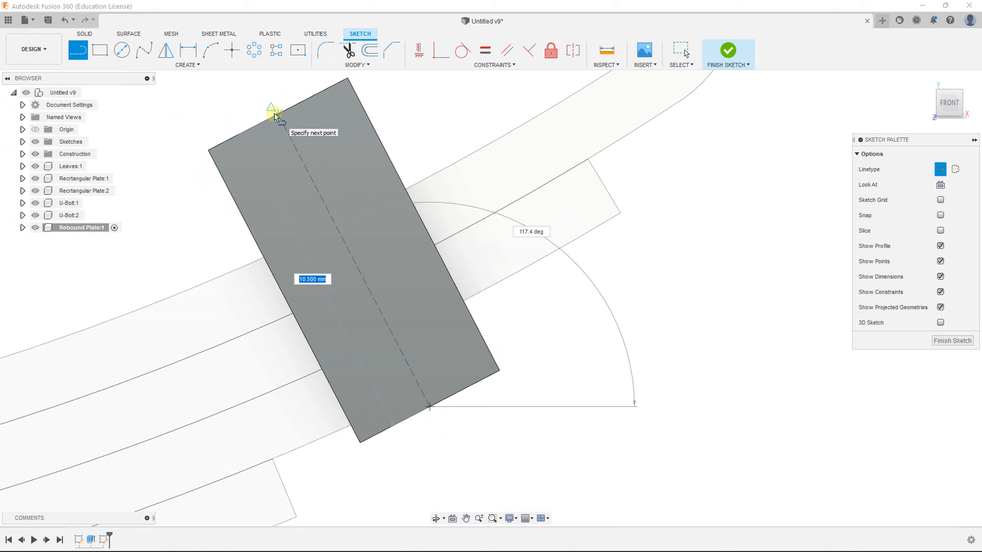
{"action": "left_click", "coordinate": [274, 116]}
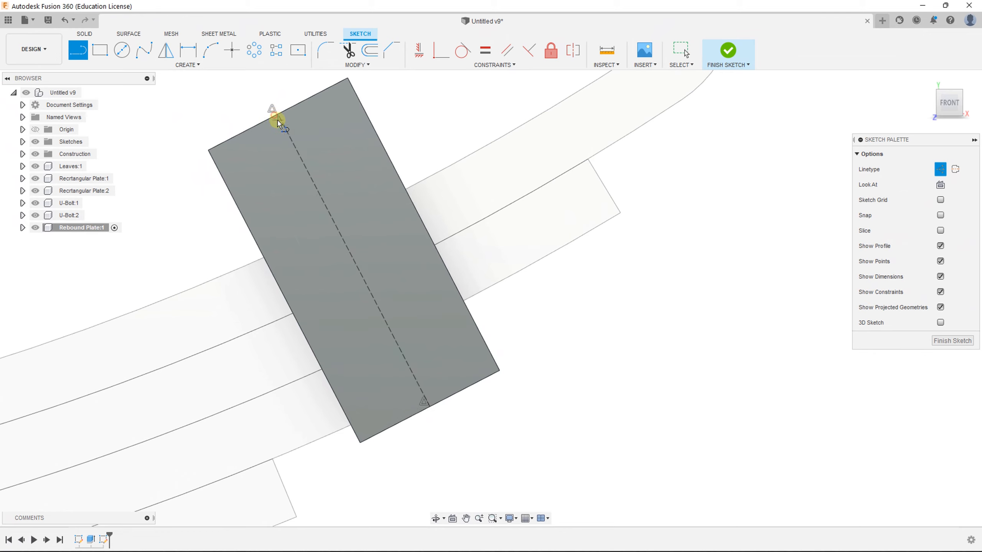
Draw a 1 mm diameter circle centred on the construction line near the upper end of the side face.
{"action": "middle_click_drag", "start_coordinate": [349, 201], "coordinate": [338, 278]}
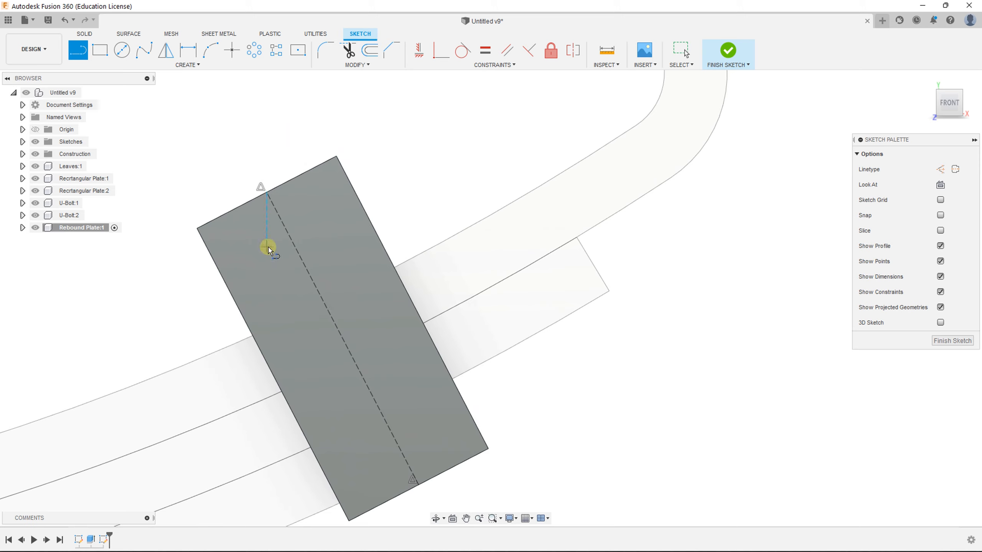
{"action": "key", "text": "c"}
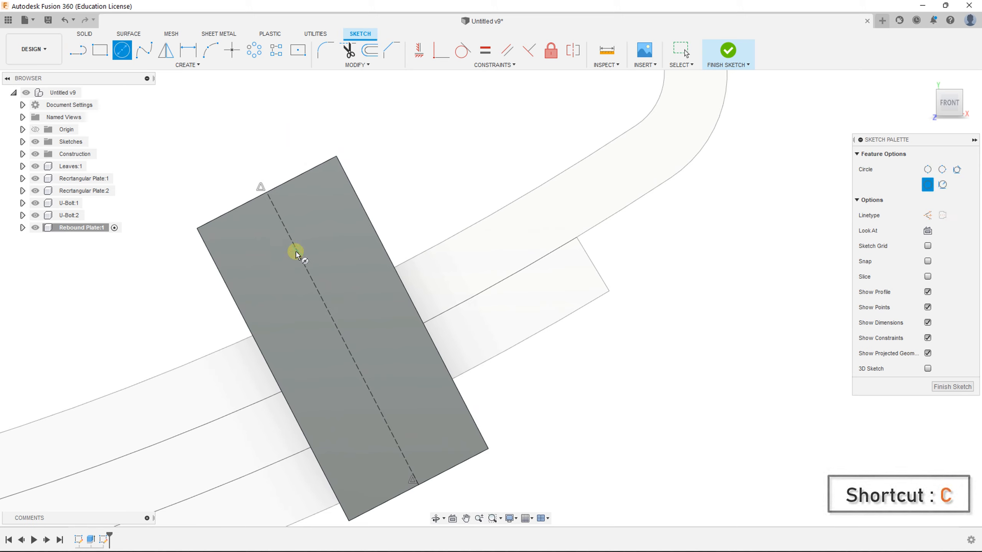
{"action": "left_click", "coordinate": [298, 245]}
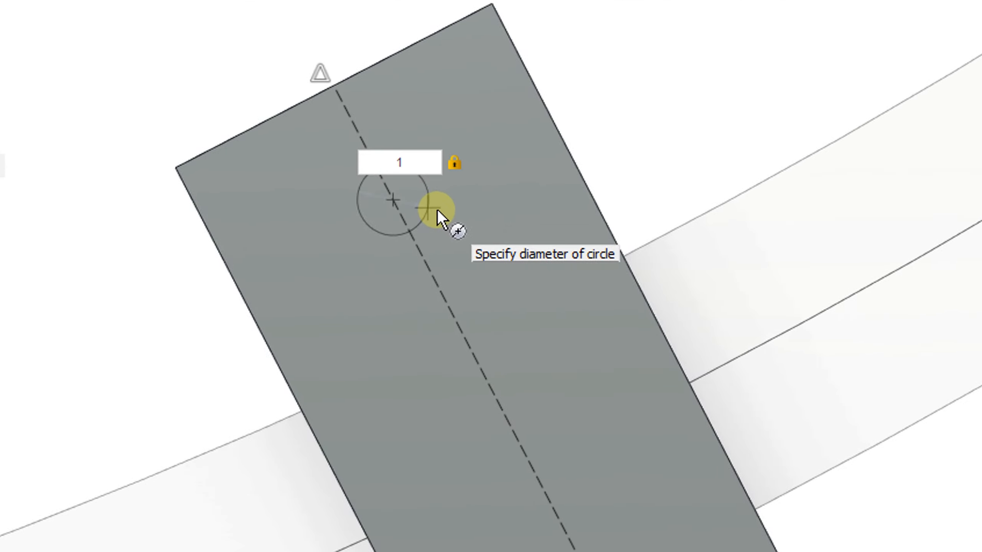
{"action": "type", "text": "1"}
{"action": "key", "text": "Return"}
{"action": "key", "text": "Escape"}
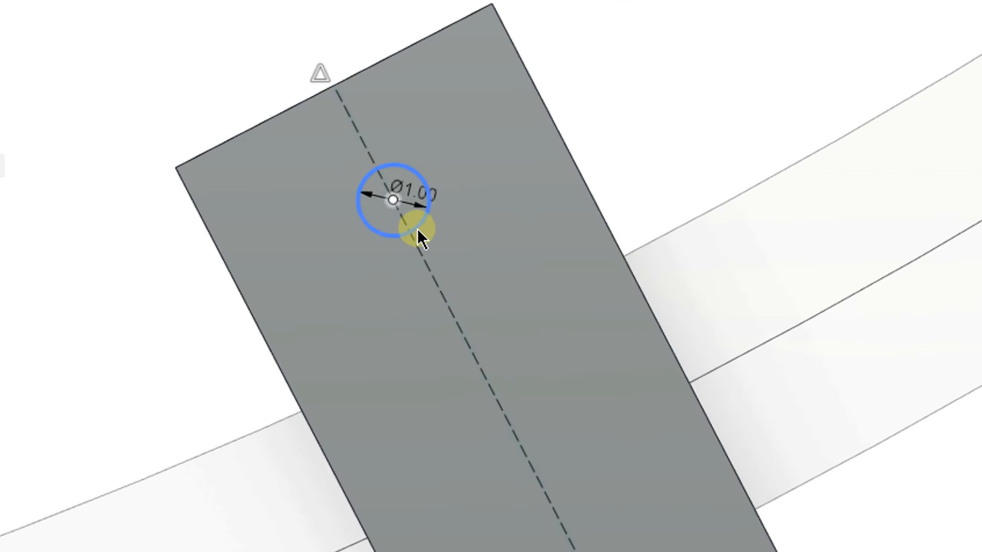
Move the circle down along the centreline close to the top leaf's upper edge and inspect its clearance from the leaf.
{"action": "left_click_drag", "start_coordinate": [403, 200], "coordinate": [443, 277]}
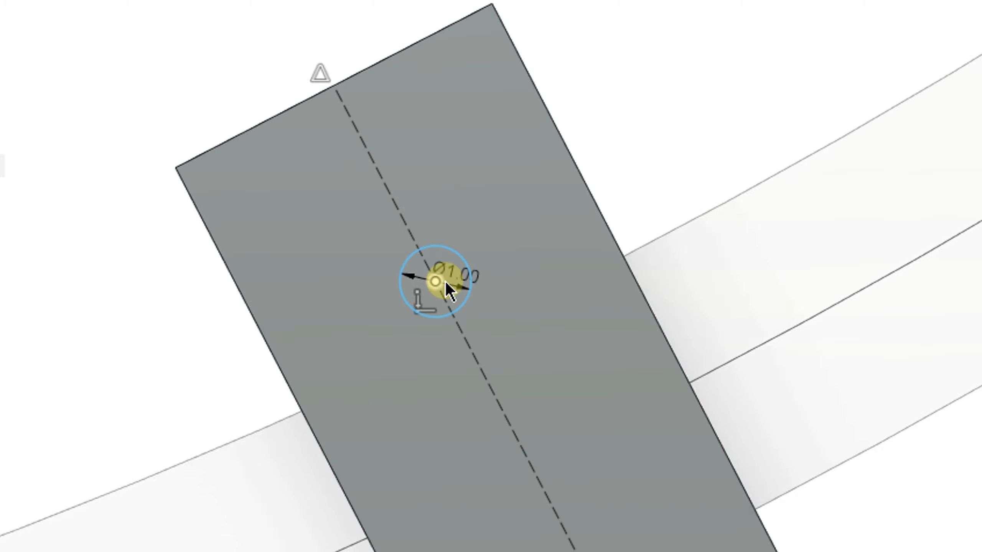
{"action": "left_click", "coordinate": [444, 282]}
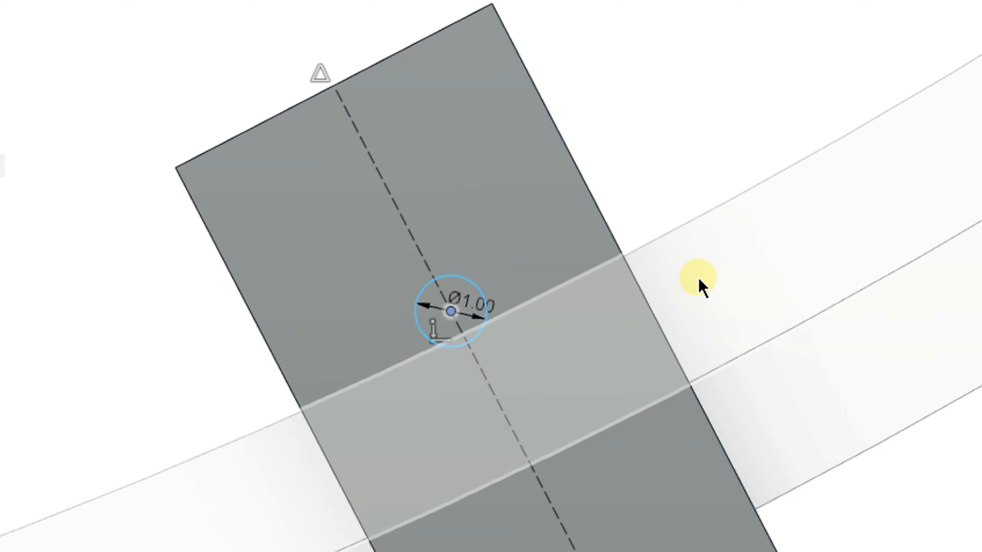
{"action": "middle_click_drag", "start_coordinate": [686, 281], "coordinate": [760, 438], "text": "shift"}
{"action": "scroll", "coordinate": [695, 403], "scroll_direction": "up", "scroll_amount": 5}
{"action": "scroll", "coordinate": [650, 339], "scroll_direction": "up", "scroll_amount": 2}
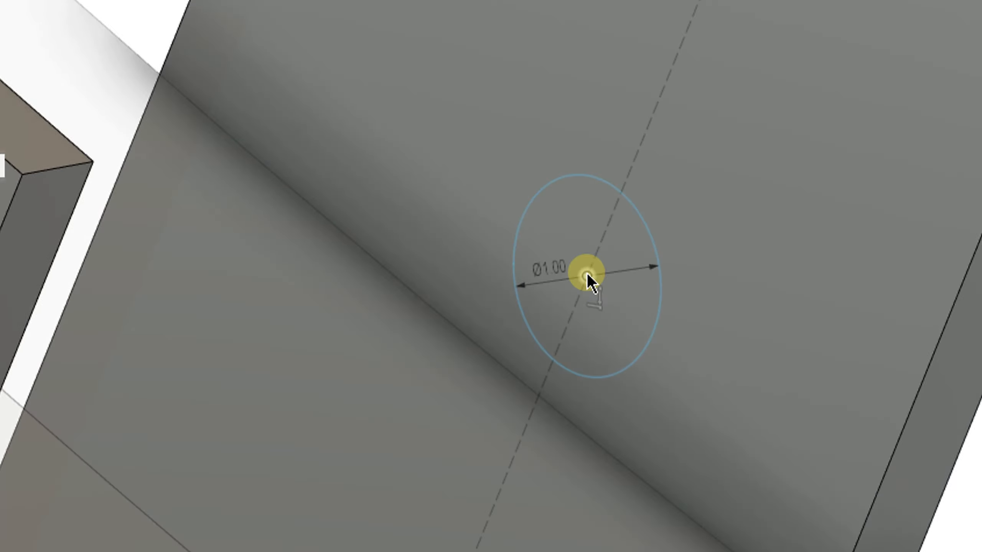
{"action": "left_click", "coordinate": [586, 276]}
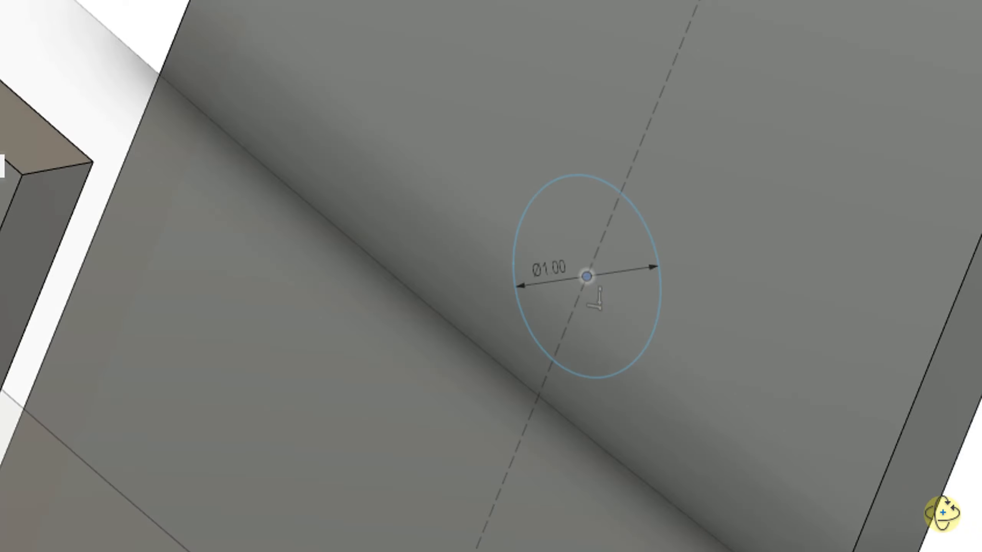
Face the sketch plane squarely and nudge the 1 mm circle up along the centreline, further clear of the top leaf.
{"action": "mouse_move", "coordinate": [943, 513]}
{"action": "middle_mouse_down", "text": "shift"}
{"action": "mouse_move", "coordinate": [442, 375]}
{"action": "mouse_move", "coordinate": [504, 407]}
{"action": "mouse_move", "coordinate": [627, 402]}
{"action": "mouse_move", "coordinate": [494, 402]}
{"action": "mouse_move", "coordinate": [502, 404]}
{"action": "middle_mouse_up", "text": "shift"}
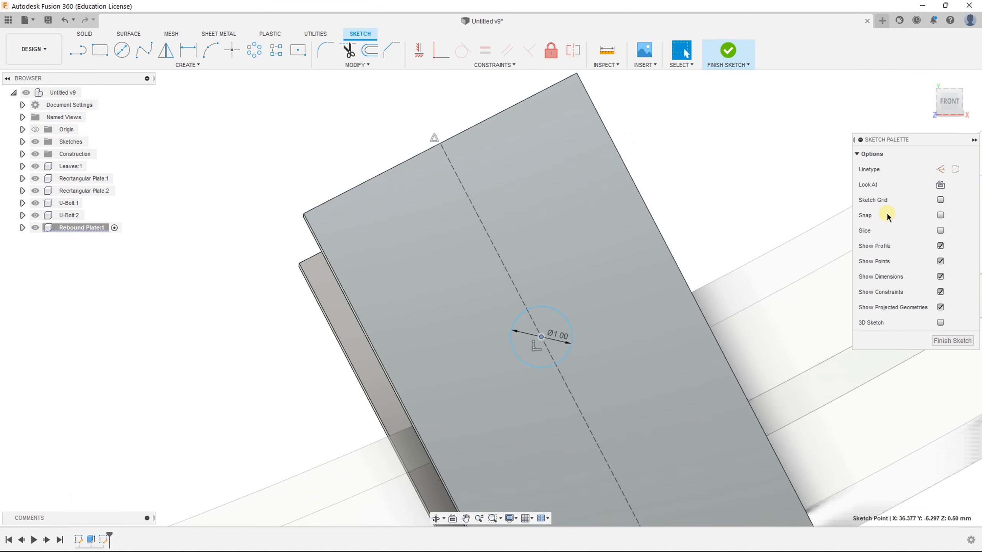
{"action": "left_click", "coordinate": [940, 185]}
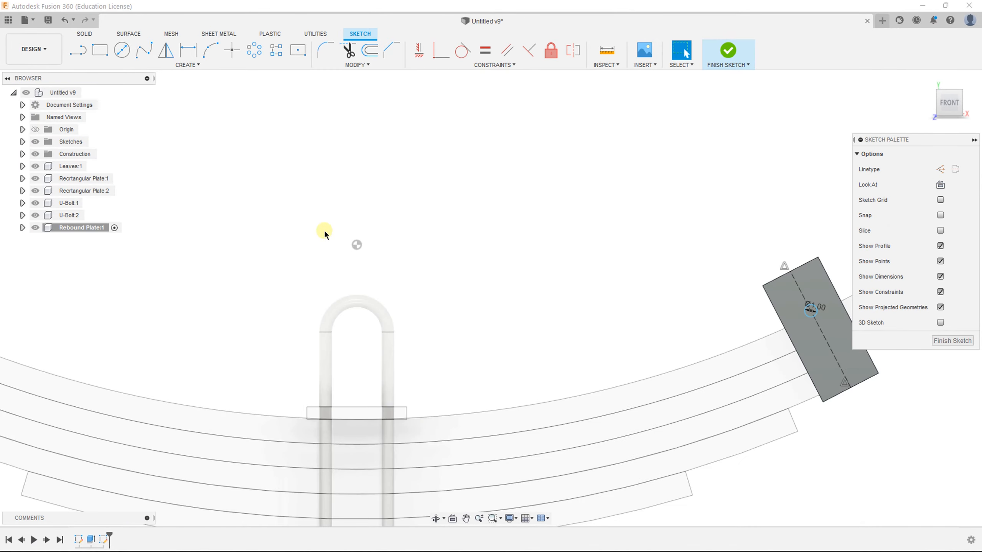
{"action": "scroll", "coordinate": [464, 283], "scroll_direction": "up", "scroll_amount": 6}
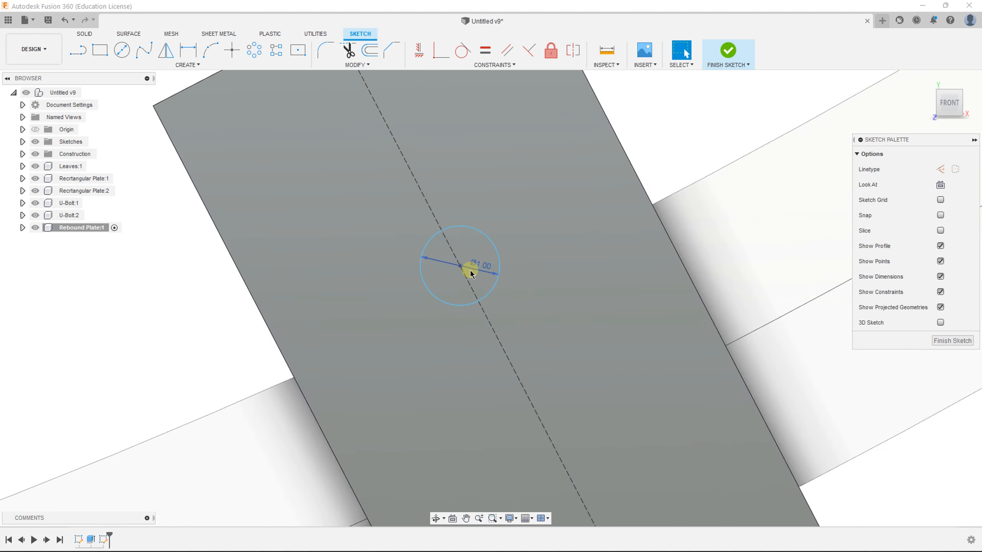
{"action": "left_click_drag", "start_coordinate": [459, 269], "coordinate": [450, 258]}
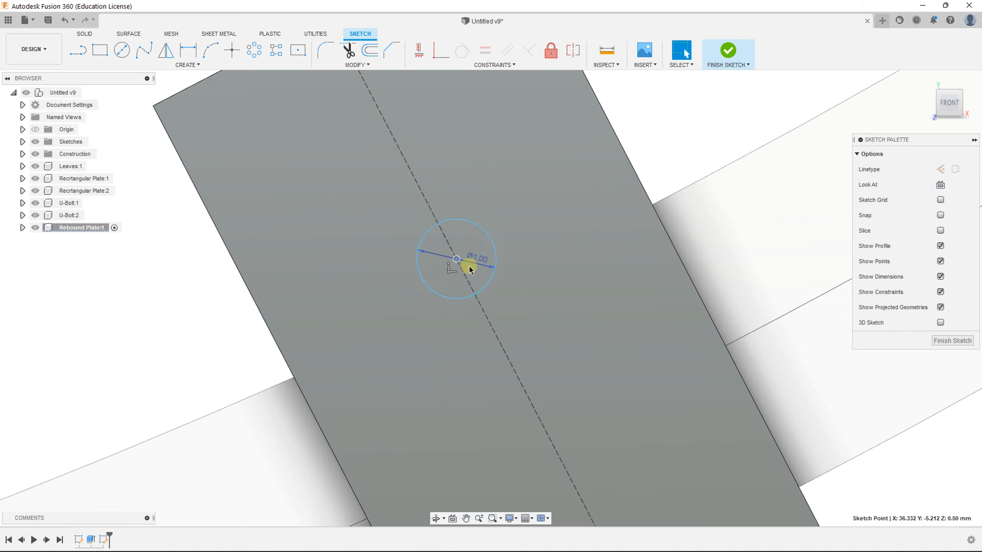
{"action": "left_click_drag", "start_coordinate": [455, 256], "coordinate": [453, 252]}
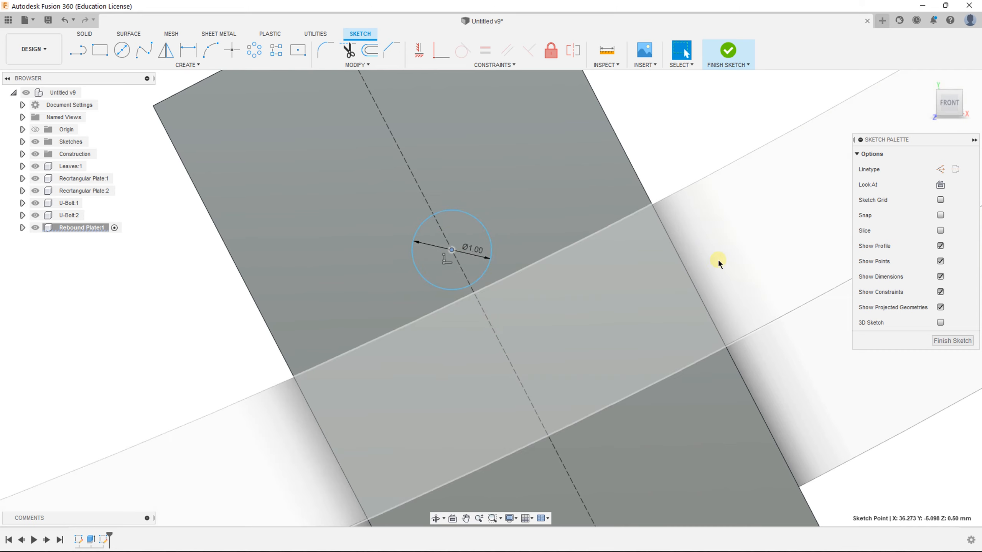
Dimension the circle's centre 3.25 mm from the side face's upper edge and finish the sketch.
{"action": "scroll", "coordinate": [444, 267], "scroll_direction": "down", "scroll_amount": 2}
{"action": "middle_click_drag", "start_coordinate": [444, 273], "coordinate": [408, 314]}
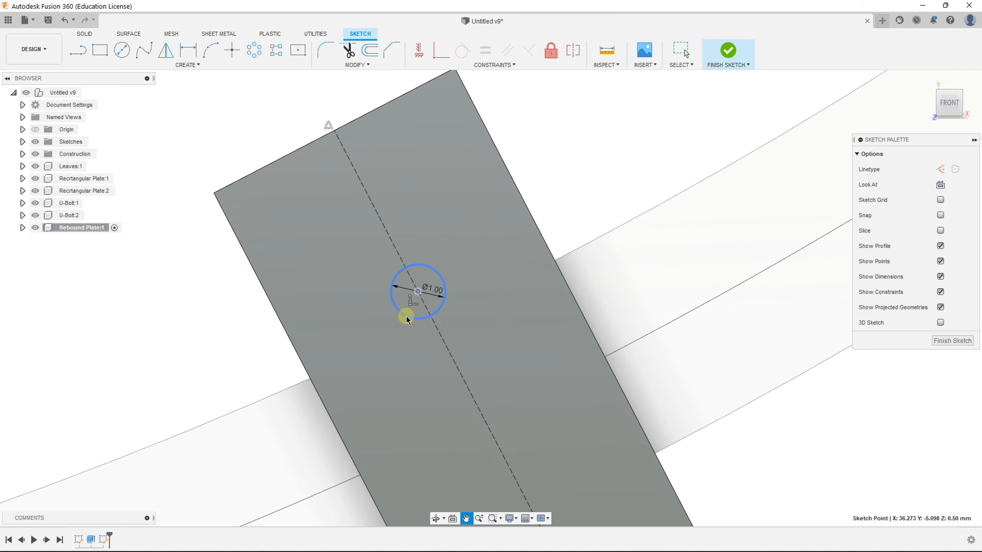
{"action": "key", "text": "d"}
{"action": "left_click", "coordinate": [418, 291]}
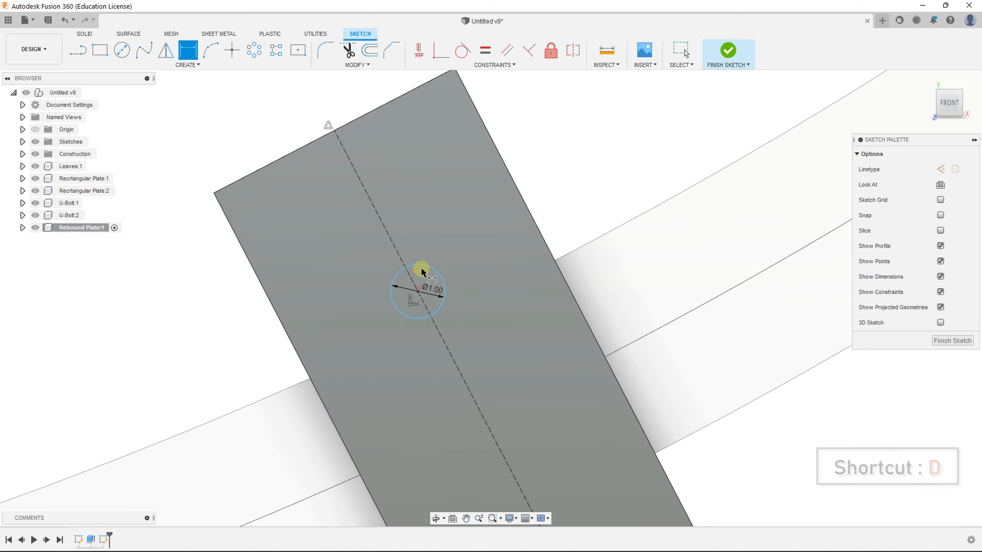
{"action": "left_click", "coordinate": [364, 118]}
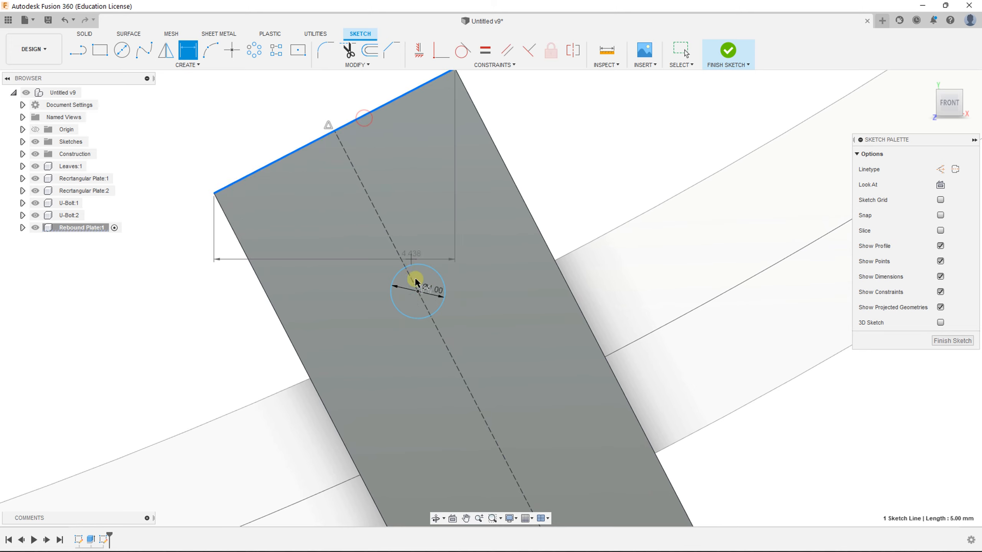
{"action": "left_click", "coordinate": [418, 290]}
{"action": "left_click", "coordinate": [455, 208]}
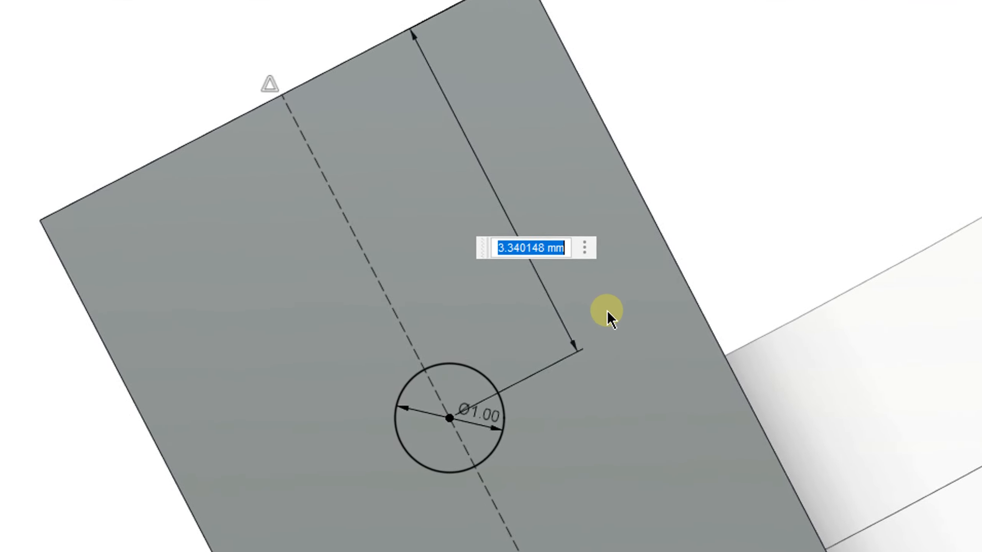
{"action": "type", "text": "3"}
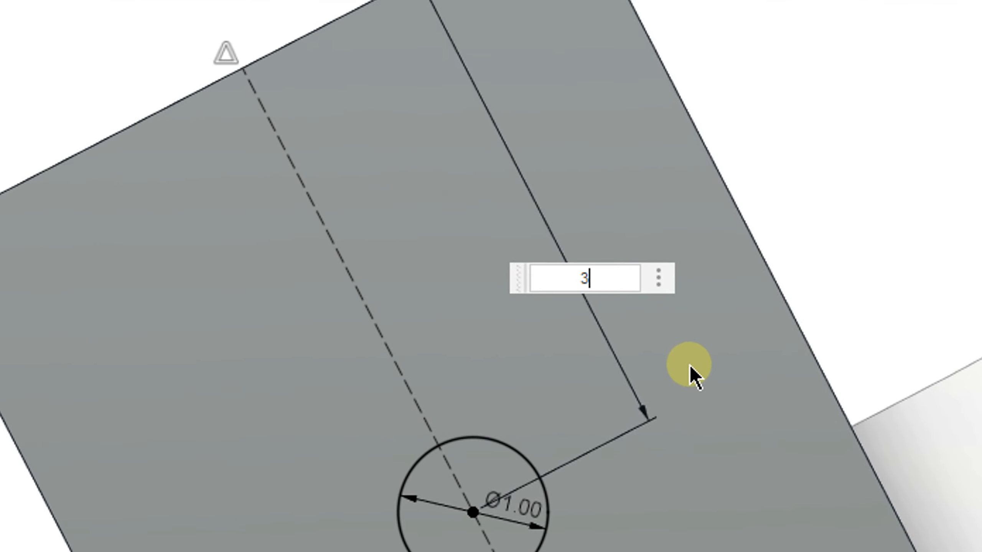
{"action": "type", "text": ".25"}
{"action": "key", "text": "Return"}
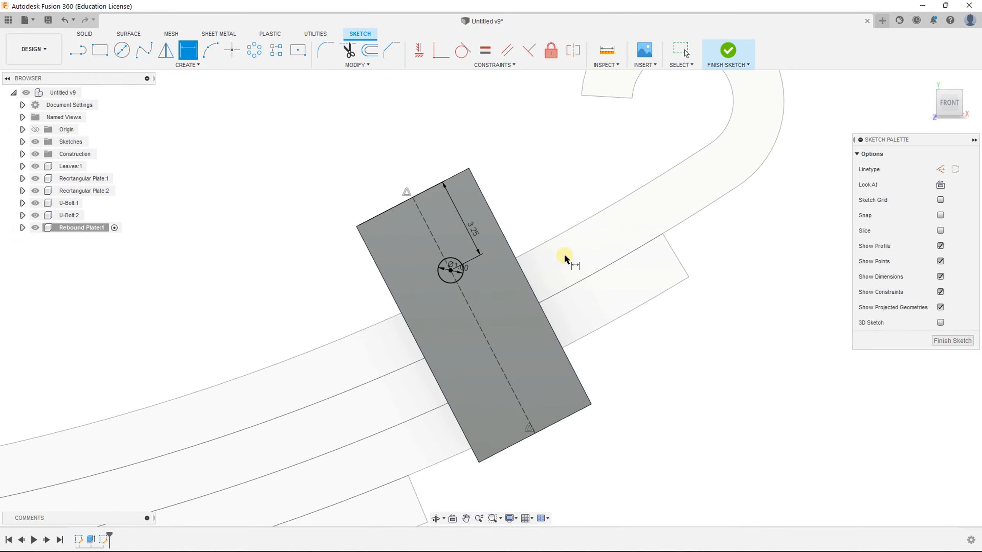
{"action": "left_click", "coordinate": [734, 54]}
Extrude the circle as a cut of -20.611 mm through both sides of the rebound plate.
{"action": "scroll", "coordinate": [653, 270], "scroll_direction": "down", "scroll_amount": 3}
{"action": "left_click_drag", "start_coordinate": [580, 322], "coordinate": [595, 327]}
{"action": "key", "text": "Escape"}
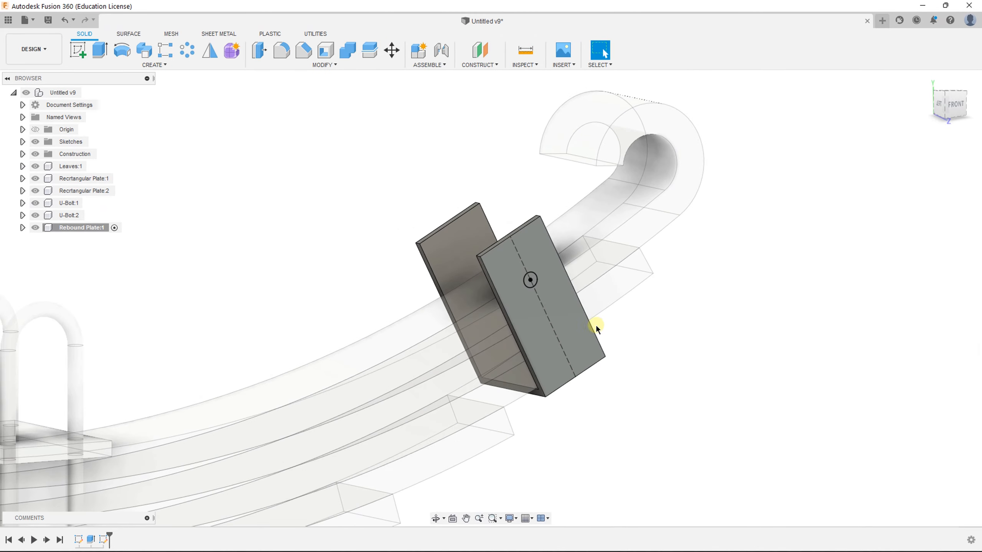
{"action": "key", "text": "e"}
{"action": "left_click", "coordinate": [532, 280]}
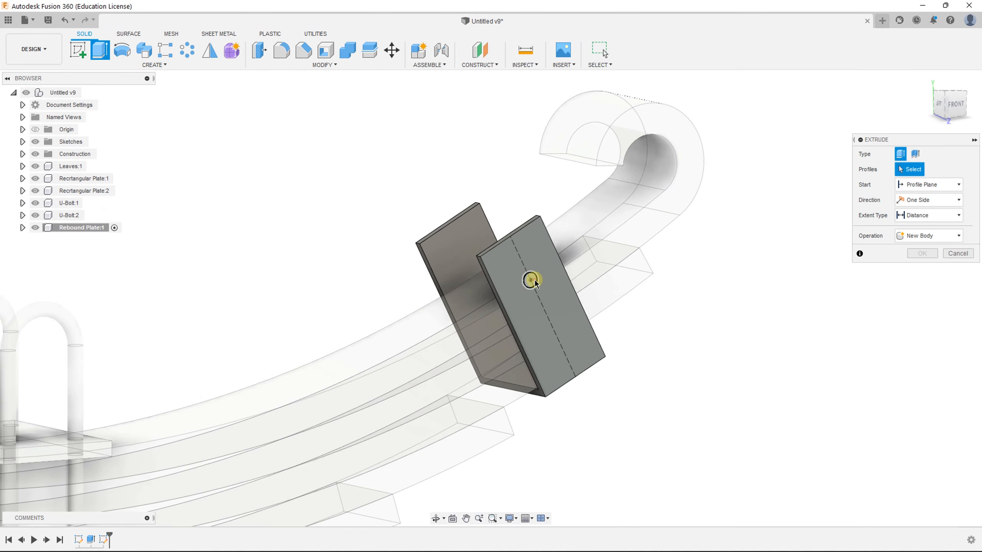
{"action": "left_click_drag", "start_coordinate": [537, 281], "coordinate": [358, 243]}
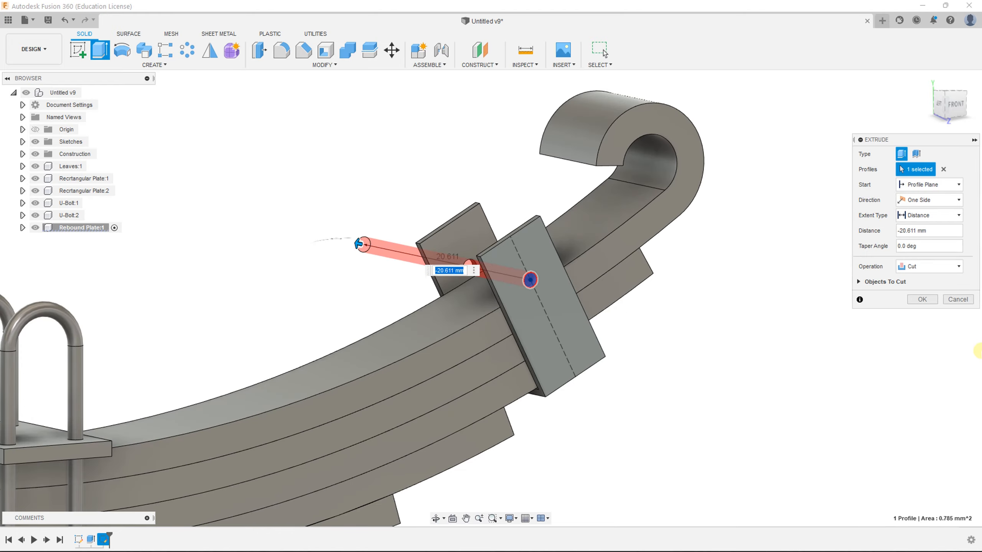
{"action": "left_click", "coordinate": [910, 300]}
Inspect the holes in both sides of the rebound plate and its position on the whole leaf spring.
{"action": "middle_click_drag", "start_coordinate": [910, 298], "coordinate": [590, 318], "text": "shift"}
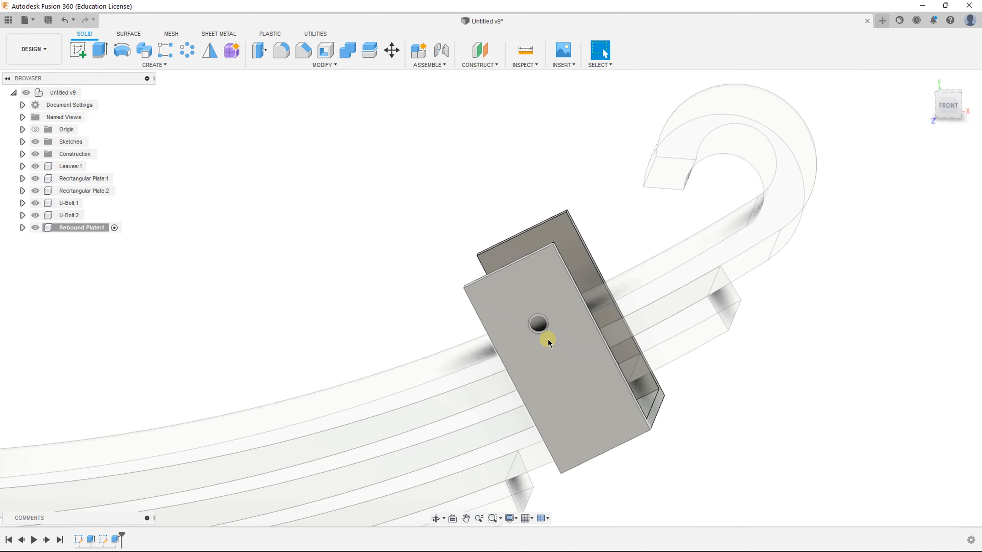
{"action": "scroll", "coordinate": [547, 339], "scroll_direction": "up", "scroll_amount": 5}
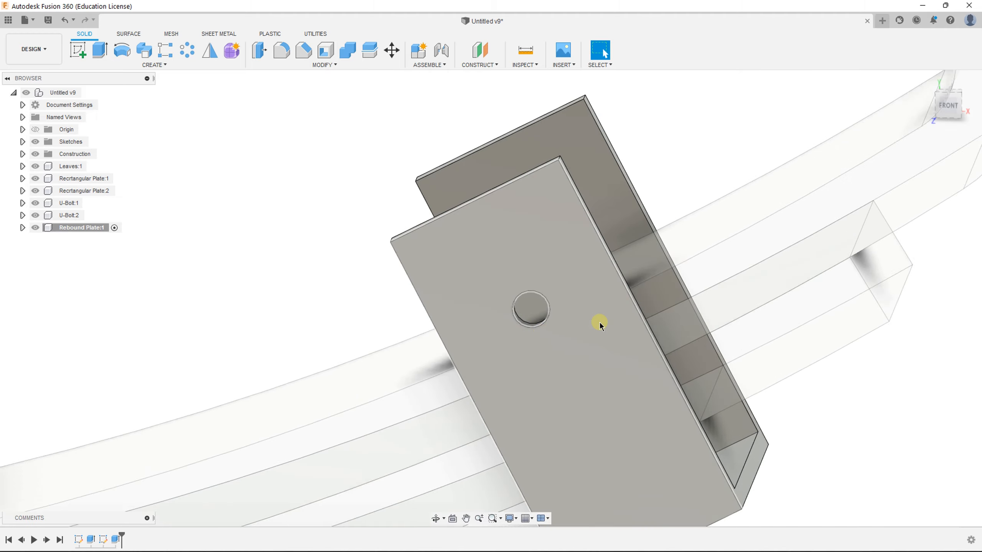
{"action": "middle_click_drag", "start_coordinate": [599, 325], "coordinate": [675, 324], "text": "shift"}
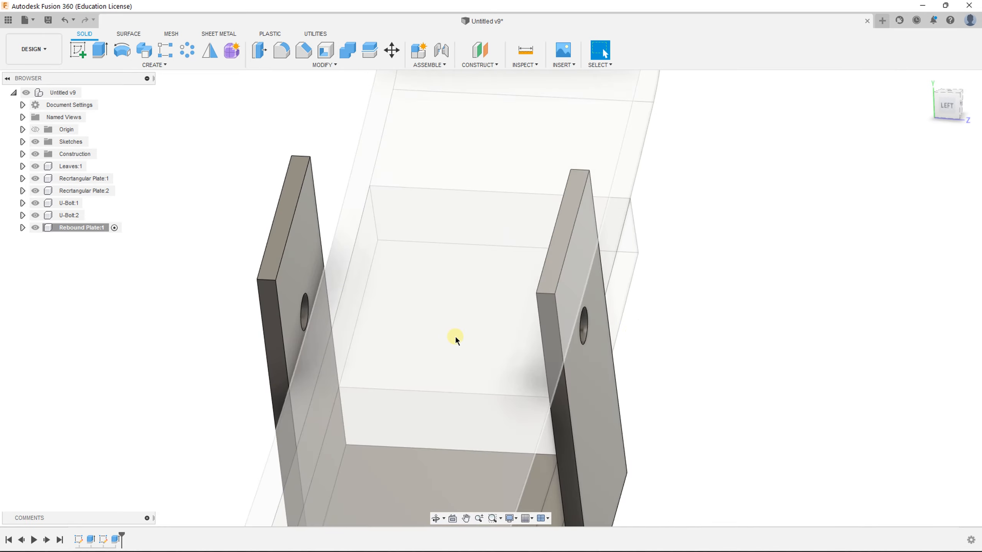
{"action": "middle_click_drag", "start_coordinate": [471, 353], "coordinate": [426, 358], "text": "shift"}
{"action": "scroll", "coordinate": [518, 393], "scroll_direction": "down", "scroll_amount": 4}
{"action": "scroll", "coordinate": [291, 314], "scroll_direction": "down", "scroll_amount": 3}
{"action": "middle_click_drag", "start_coordinate": [292, 313], "coordinate": [601, 346]}
{"action": "scroll", "coordinate": [601, 346], "scroll_direction": "down", "scroll_amount": 2}
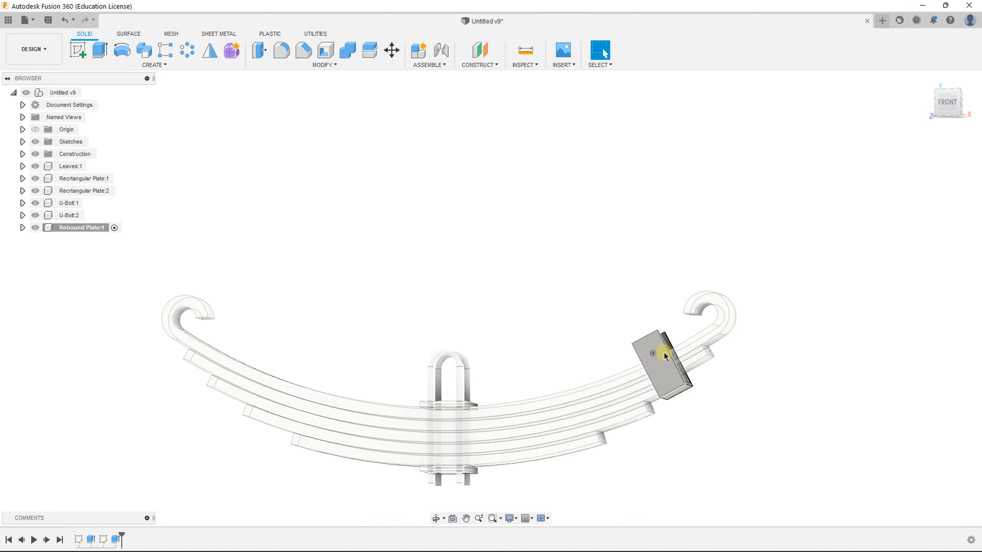
{"action": "scroll", "coordinate": [540, 364], "scroll_direction": "down", "scroll_amount": 2}
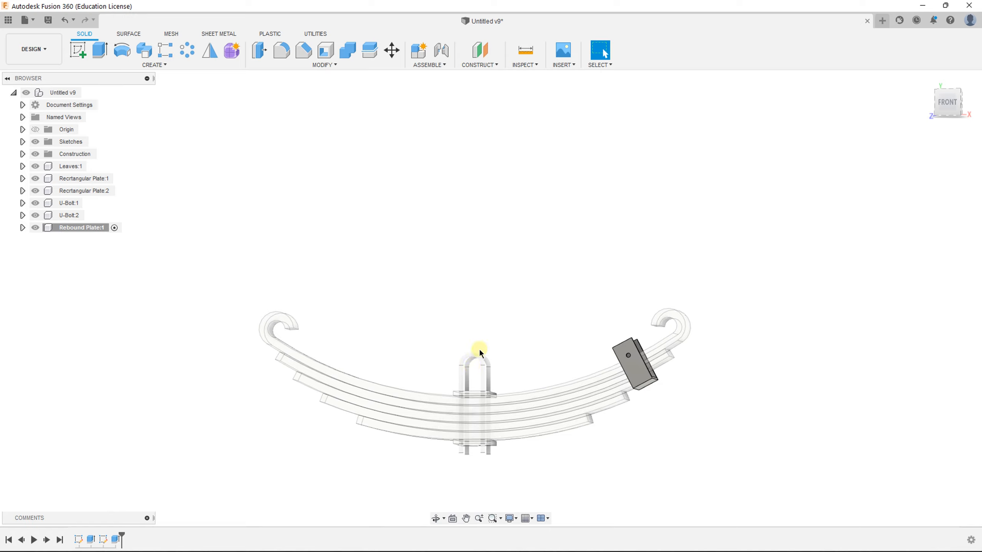
{"action": "mouse_move", "coordinate": [480, 350]}
{"action": "middle_mouse_down", "text": "shift"}
{"action": "mouse_move", "coordinate": [499, 358]}
{"action": "mouse_move", "coordinate": [490, 359]}
{"action": "middle_mouse_up", "text": "shift"}
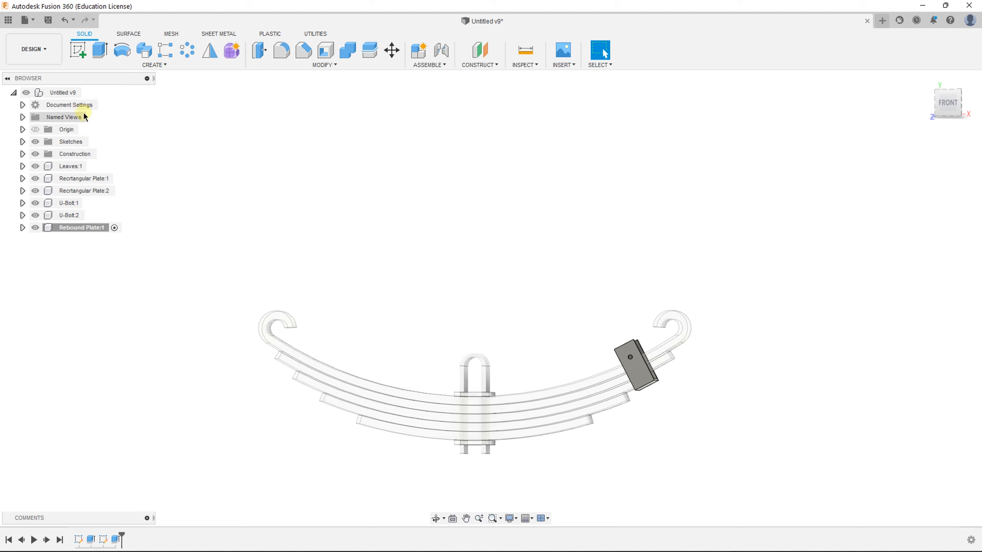
Activate the top-level assembly and set up a Mirror of type Components with the rebound plate as the object.
{"action": "left_click", "coordinate": [90, 93]}
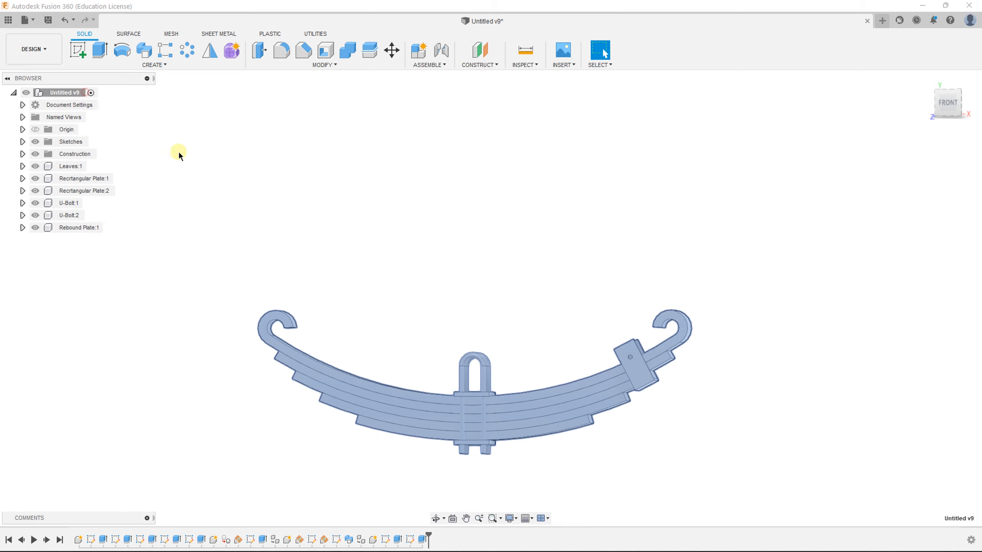
{"action": "left_click", "coordinate": [184, 112]}
{"action": "left_click", "coordinate": [207, 57]}
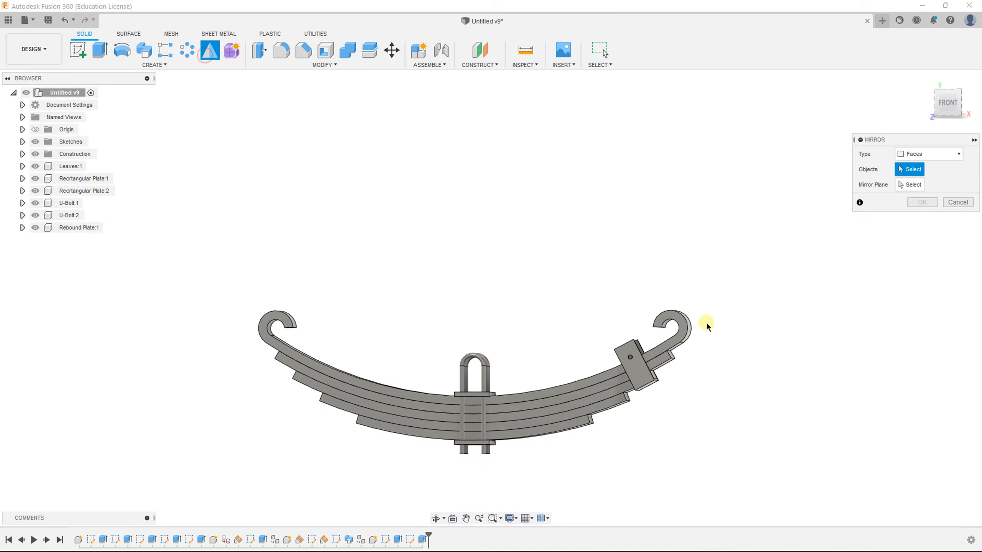
{"action": "left_click", "coordinate": [635, 364]}
{"action": "scroll", "coordinate": [657, 407], "scroll_direction": "up", "scroll_amount": 3}
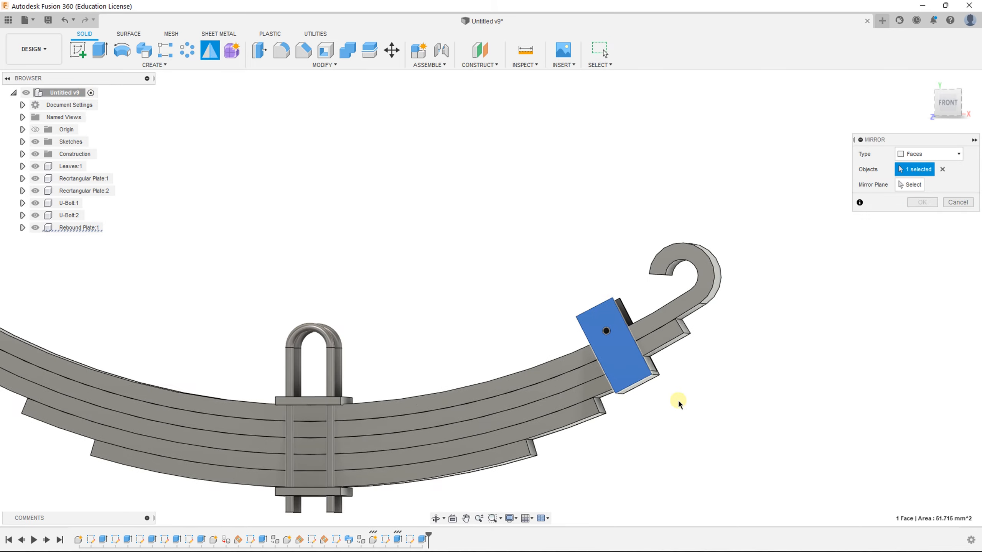
{"action": "middle_click_drag", "start_coordinate": [661, 372], "coordinate": [635, 390], "text": "shift"}
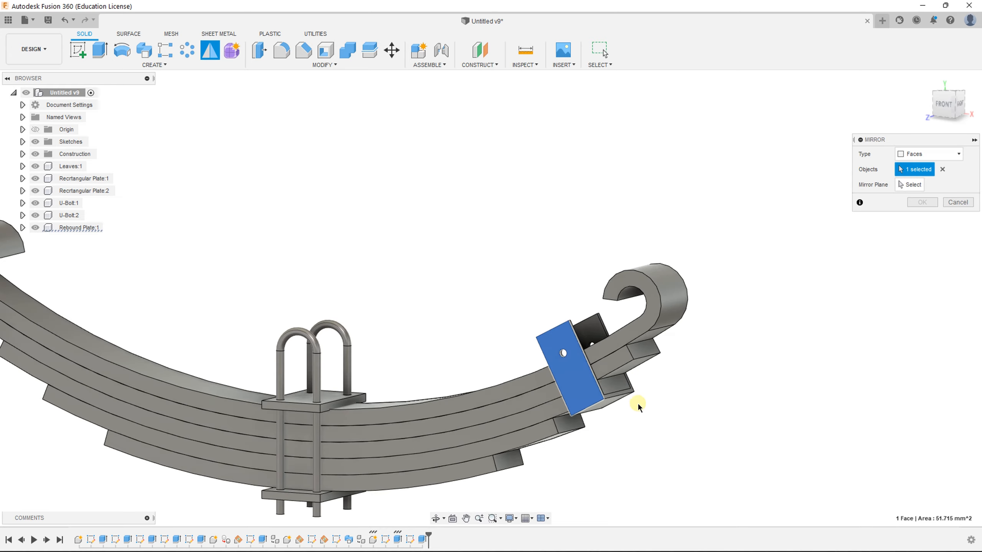
{"action": "left_click", "coordinate": [952, 151]}
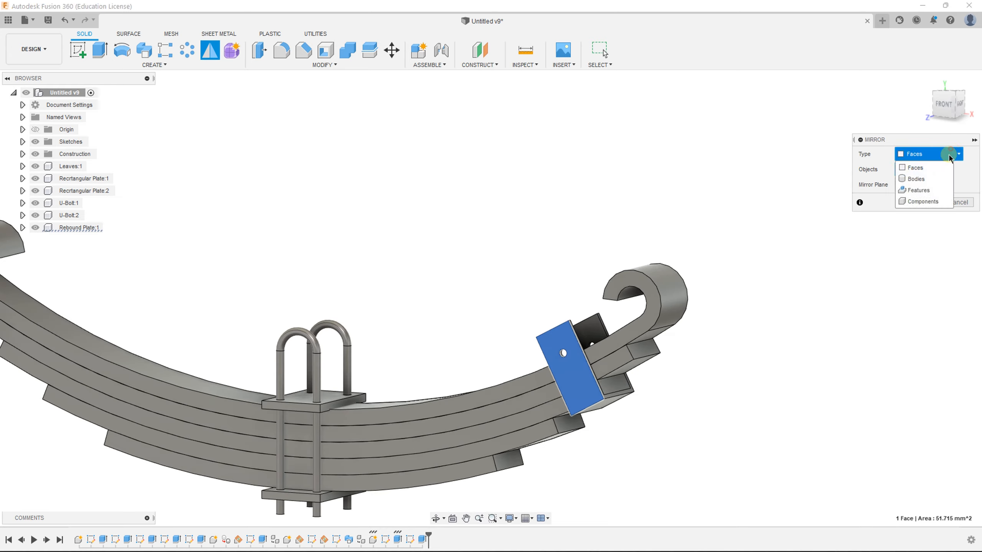
{"action": "left_click", "coordinate": [942, 202]}
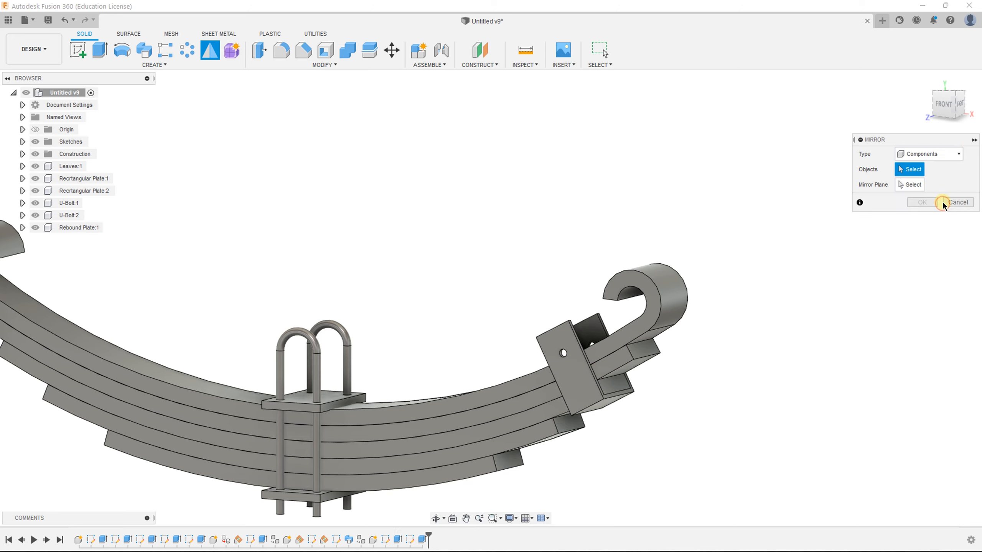
{"action": "left_click", "coordinate": [593, 391]}
{"action": "scroll", "coordinate": [730, 377], "scroll_direction": "down", "scroll_amount": 5}
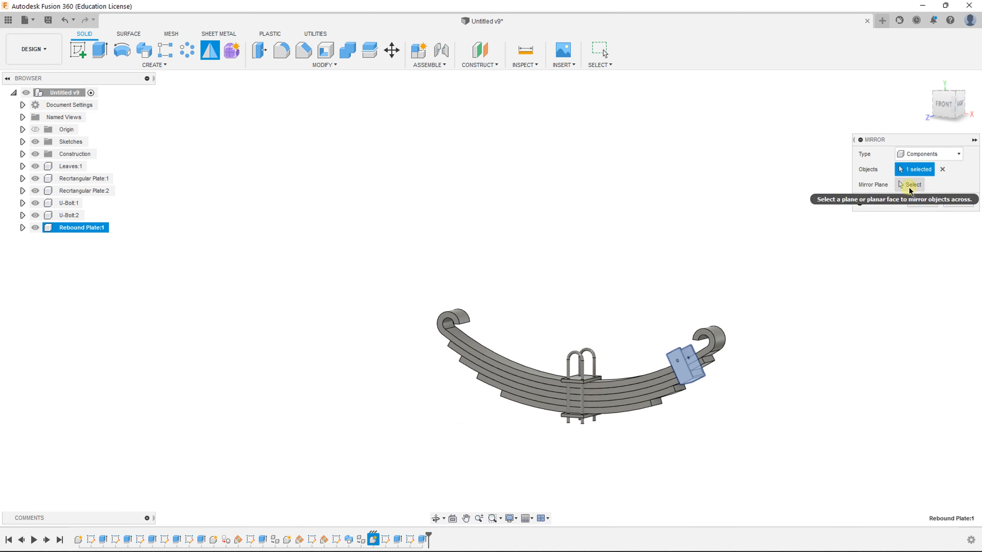
Mirror the rebound plate component to the opposite end of the spring across the vertical origin plane at mid-length, checking its fit around the leaves.
{"action": "left_click", "coordinate": [910, 185]}
{"action": "scroll", "coordinate": [542, 339], "scroll_direction": "up", "scroll_amount": 3}
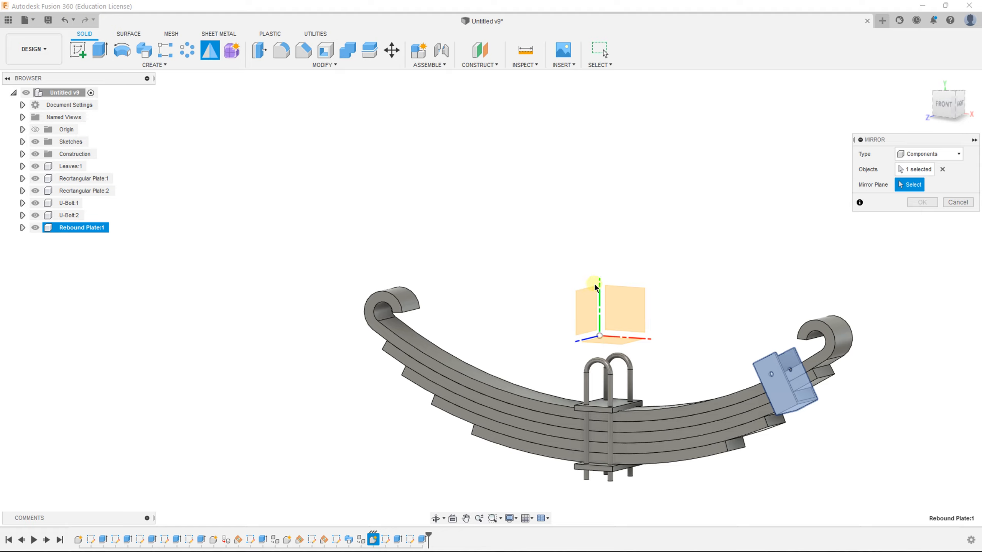
{"action": "left_click", "coordinate": [583, 309]}
{"action": "middle_click_drag", "start_coordinate": [541, 383], "coordinate": [595, 398], "text": "shift"}
{"action": "scroll", "coordinate": [517, 390], "scroll_direction": "up", "scroll_amount": 5}
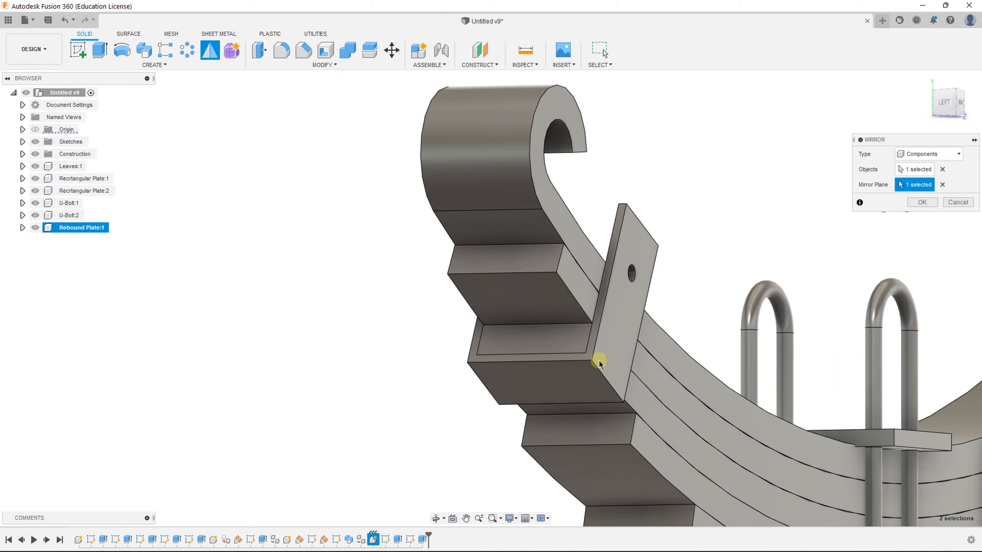
{"action": "middle_click_drag", "start_coordinate": [598, 363], "coordinate": [568, 364], "text": "shift"}
{"action": "scroll", "coordinate": [461, 370], "scroll_direction": "down", "scroll_amount": 5}
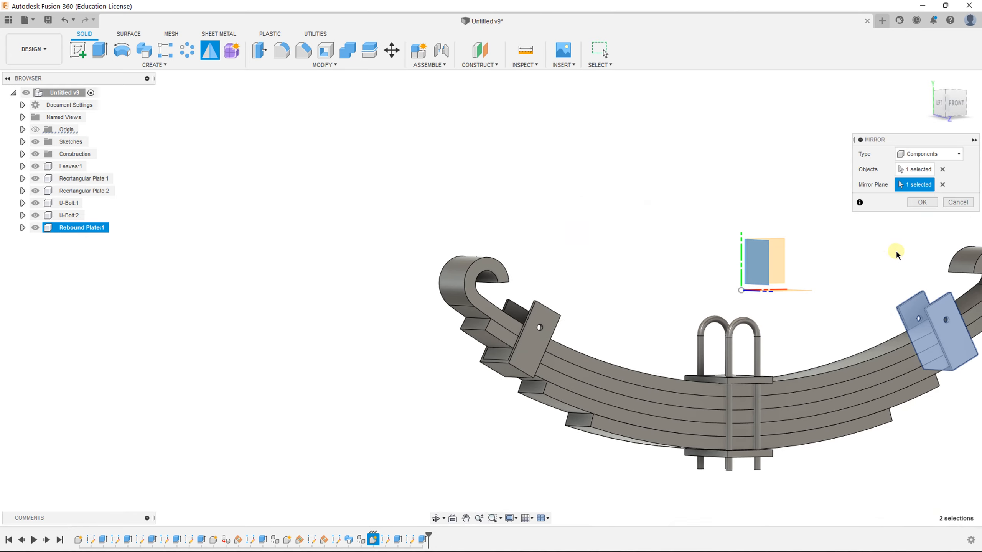
{"action": "left_click", "coordinate": [932, 204]}
{"action": "scroll", "coordinate": [695, 293], "scroll_direction": "up", "scroll_amount": 3}
{"action": "middle_click_drag", "start_coordinate": [664, 318], "coordinate": [324, 296], "text": "shift"}
{"action": "scroll", "coordinate": [323, 296], "scroll_direction": "down", "scroll_amount": 5}
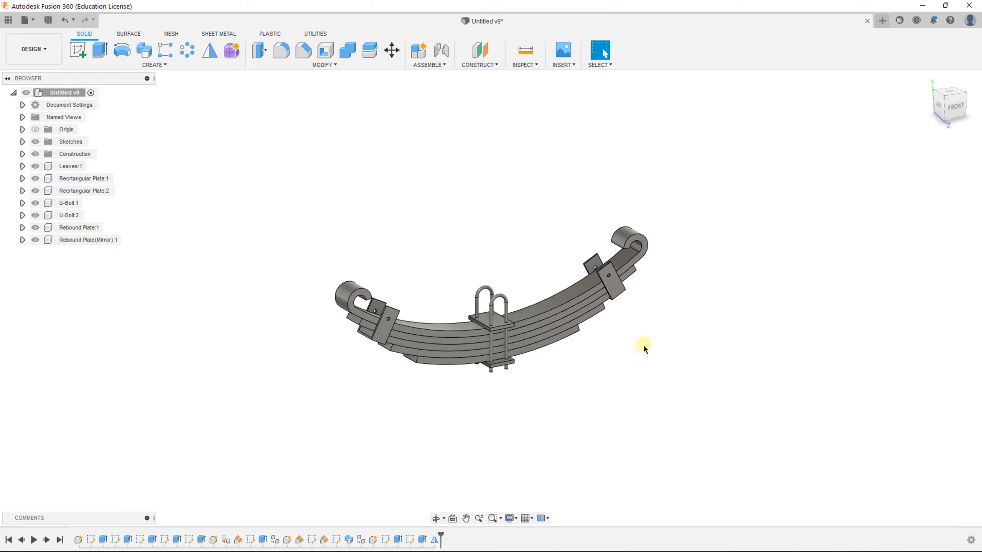